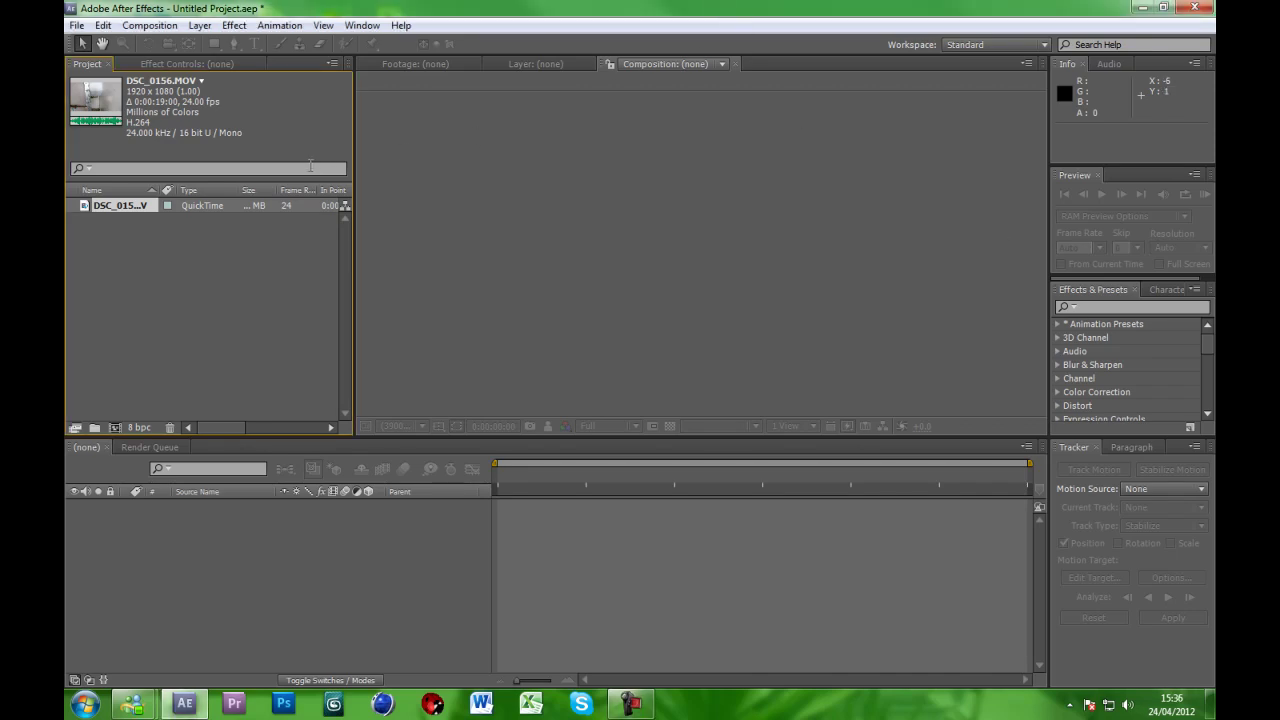
Create a 1920x1080, 24 fps DSC_0156 composition from the DSC_0156.MOV clip.
mouse_move(138, 208)
mouse_down()
mouse_move(137, 275)
mouse_move(137, 222)
mouse_up()
click(149, 250)
click(141, 207)
click(141, 237)
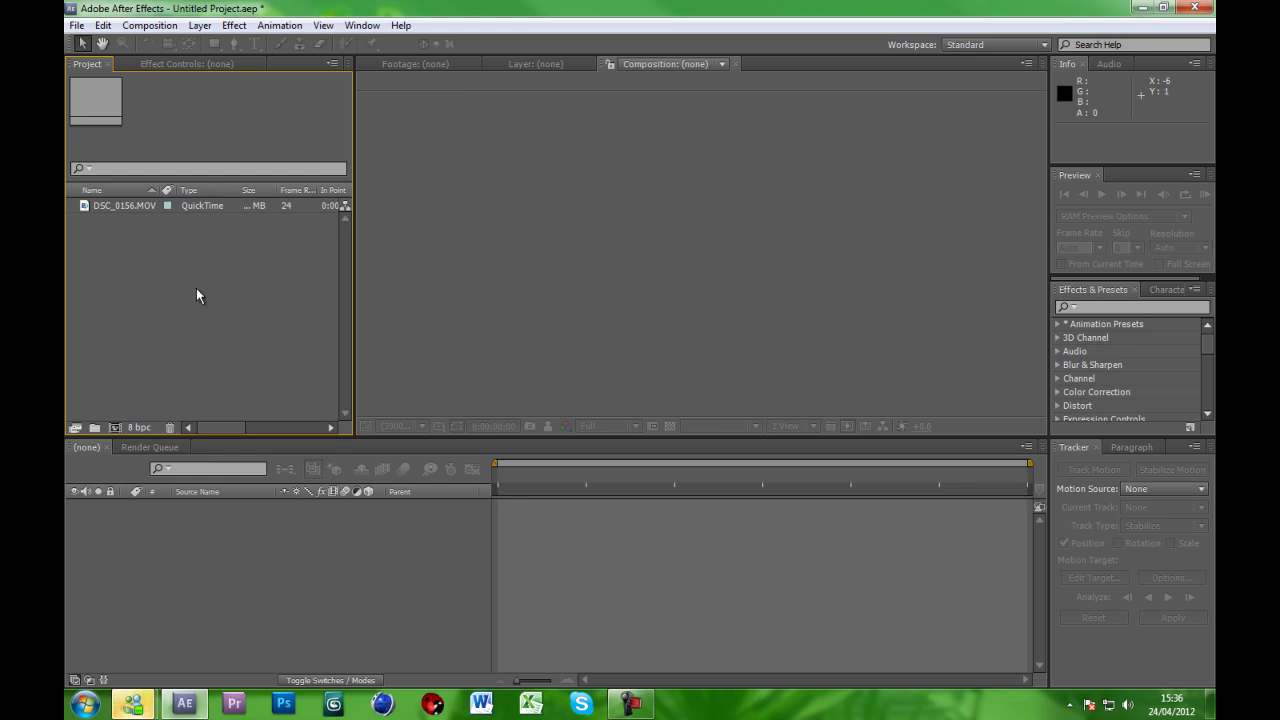
click(128, 206)
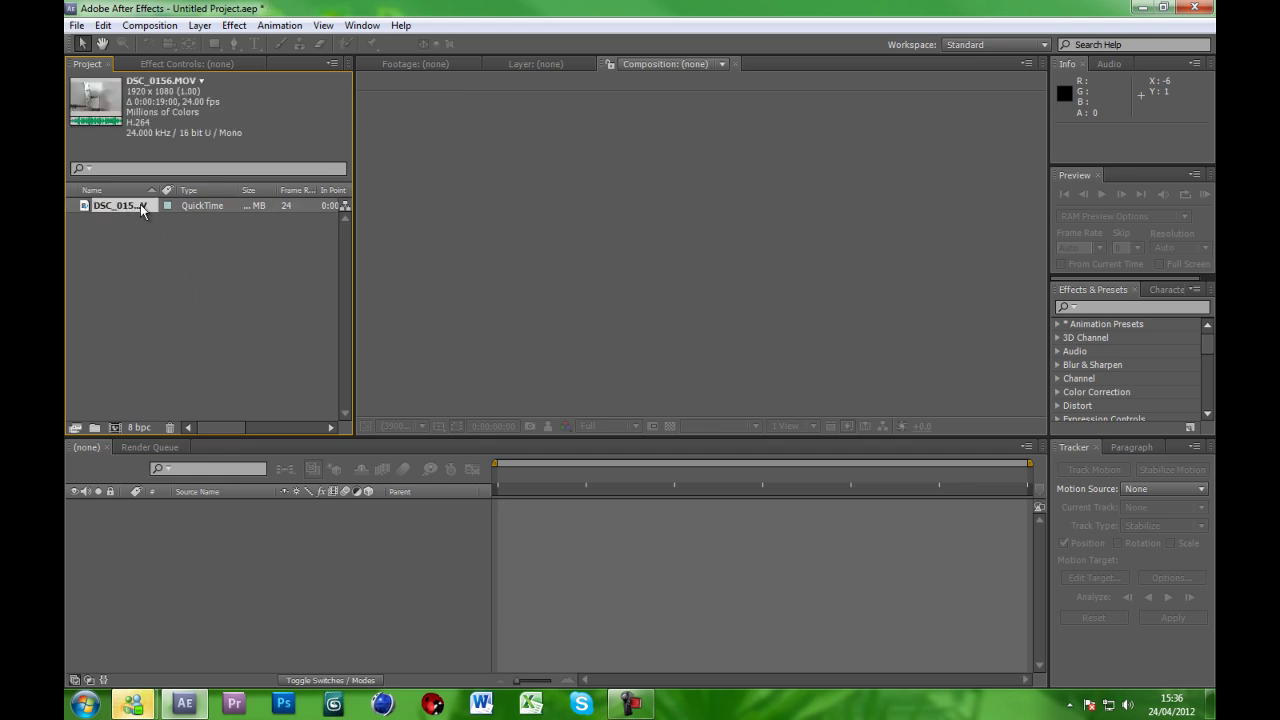
drag(140, 204, 121, 428)
click(406, 598)
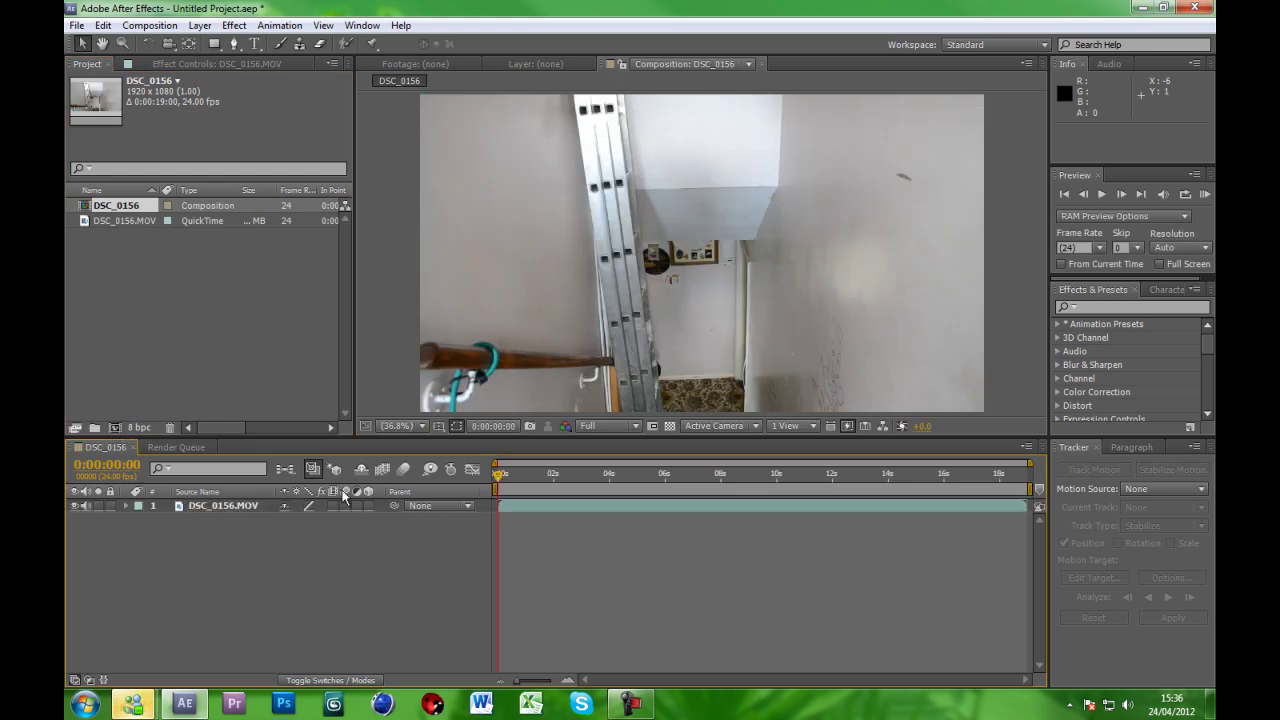
Start the work area at about 0:00:03:19 and preview the later frames.
drag(501, 477, 606, 483)
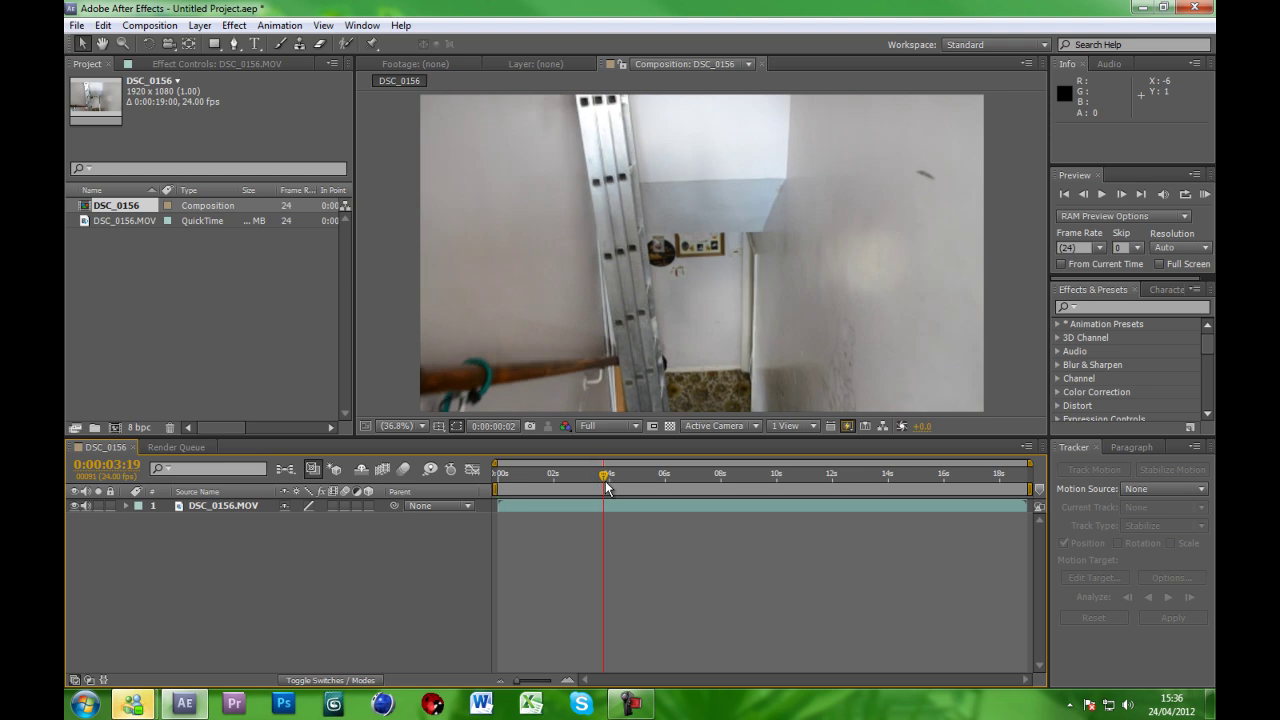
click(251, 510)
key(b)
click(252, 525)
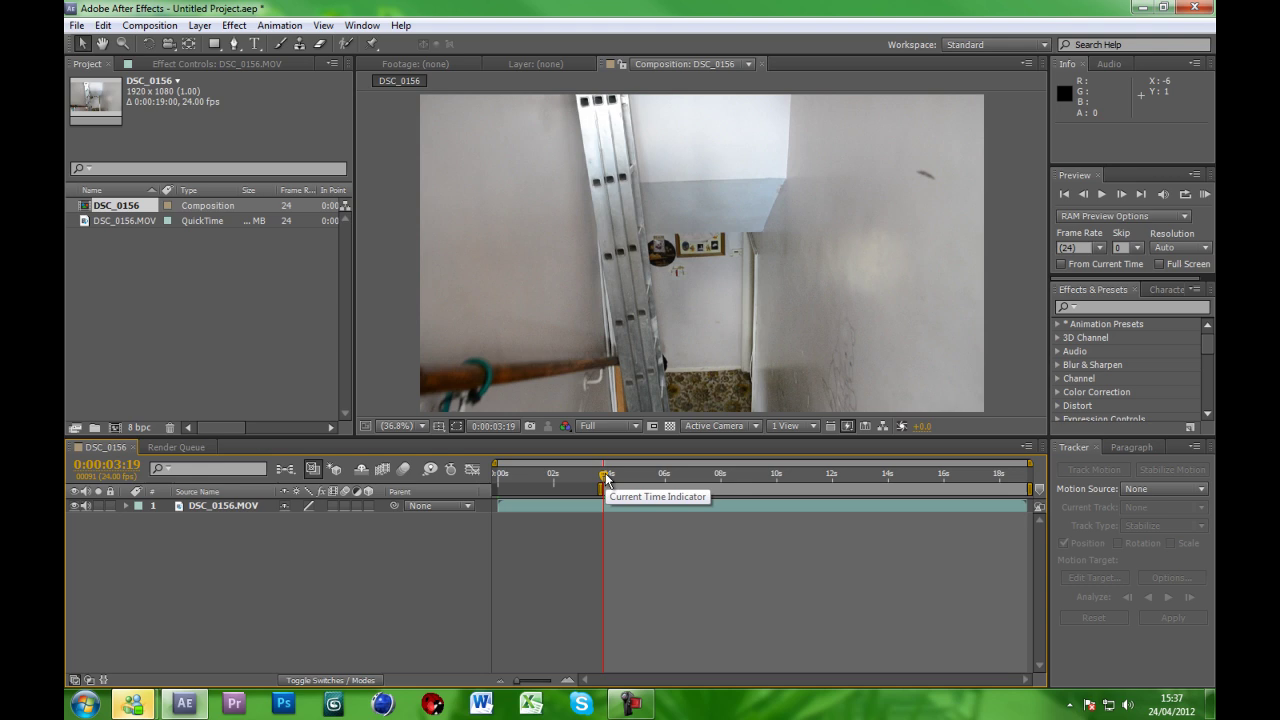
drag(605, 473, 754, 479)
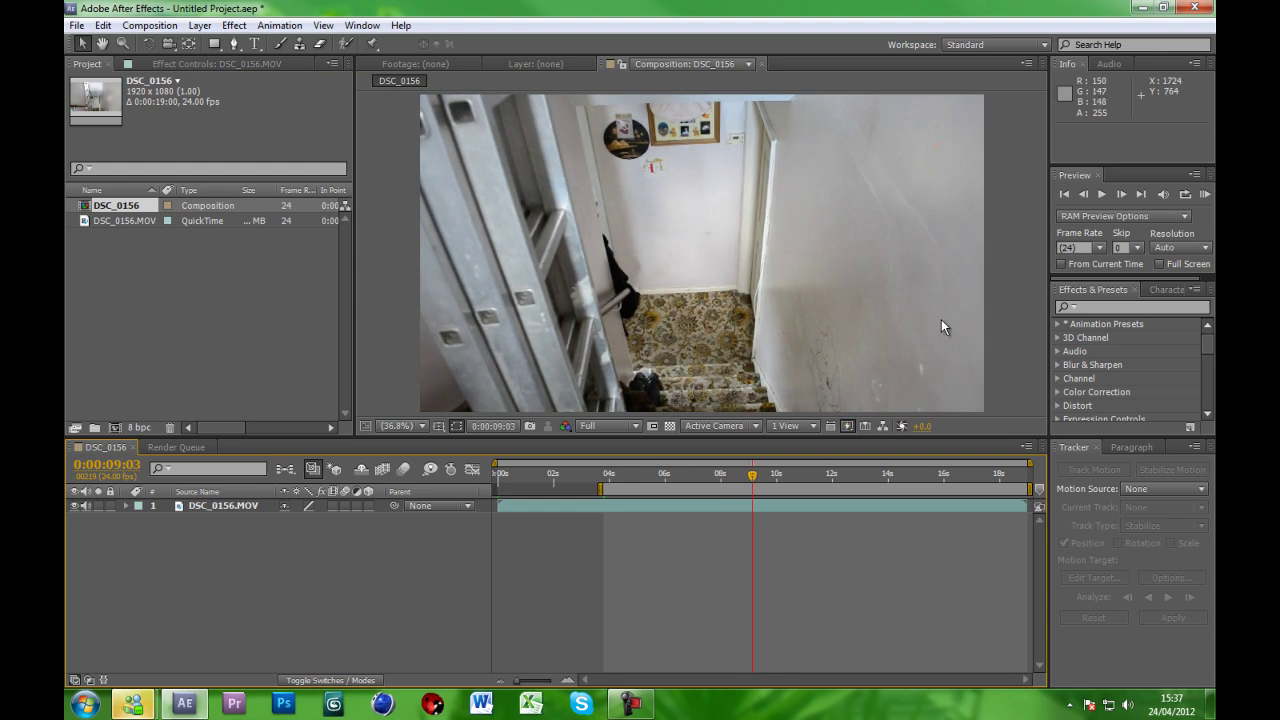
Apply Sharpen to the DSC_0156.MOV layer and view the ladder bars at 200%.
click(1088, 305)
text(sharpen)
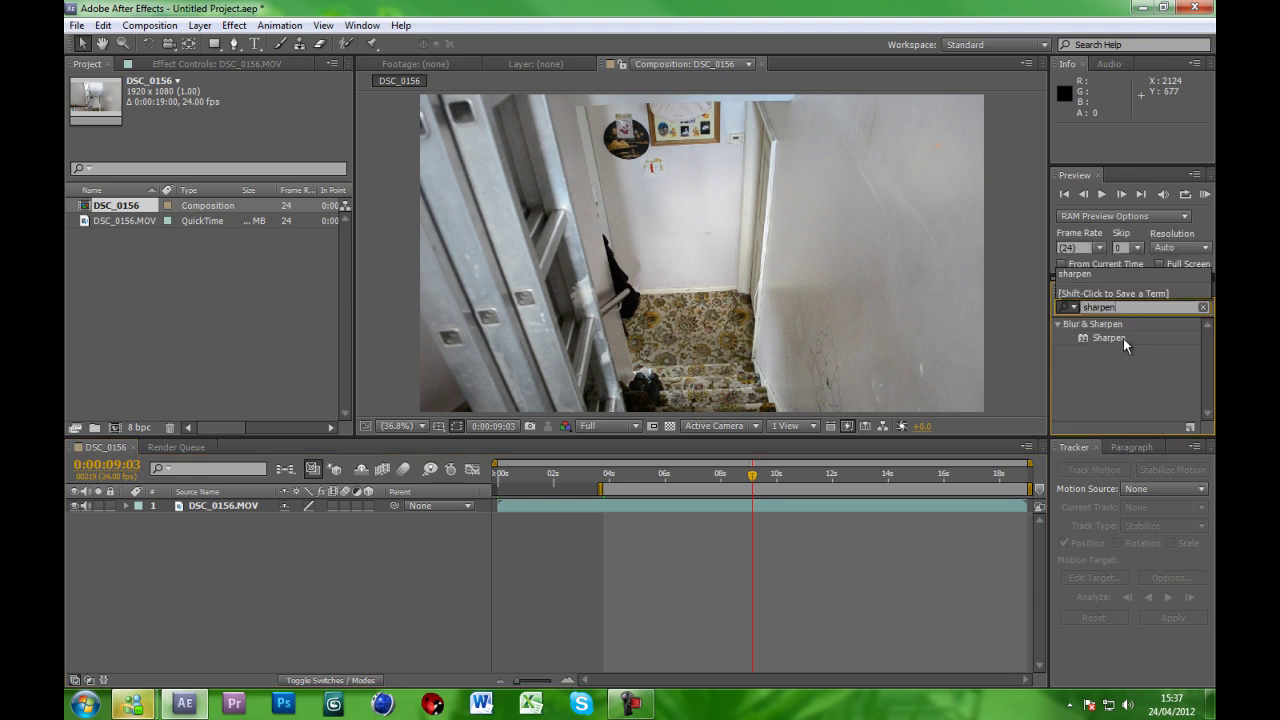
drag(1115, 337, 205, 510)
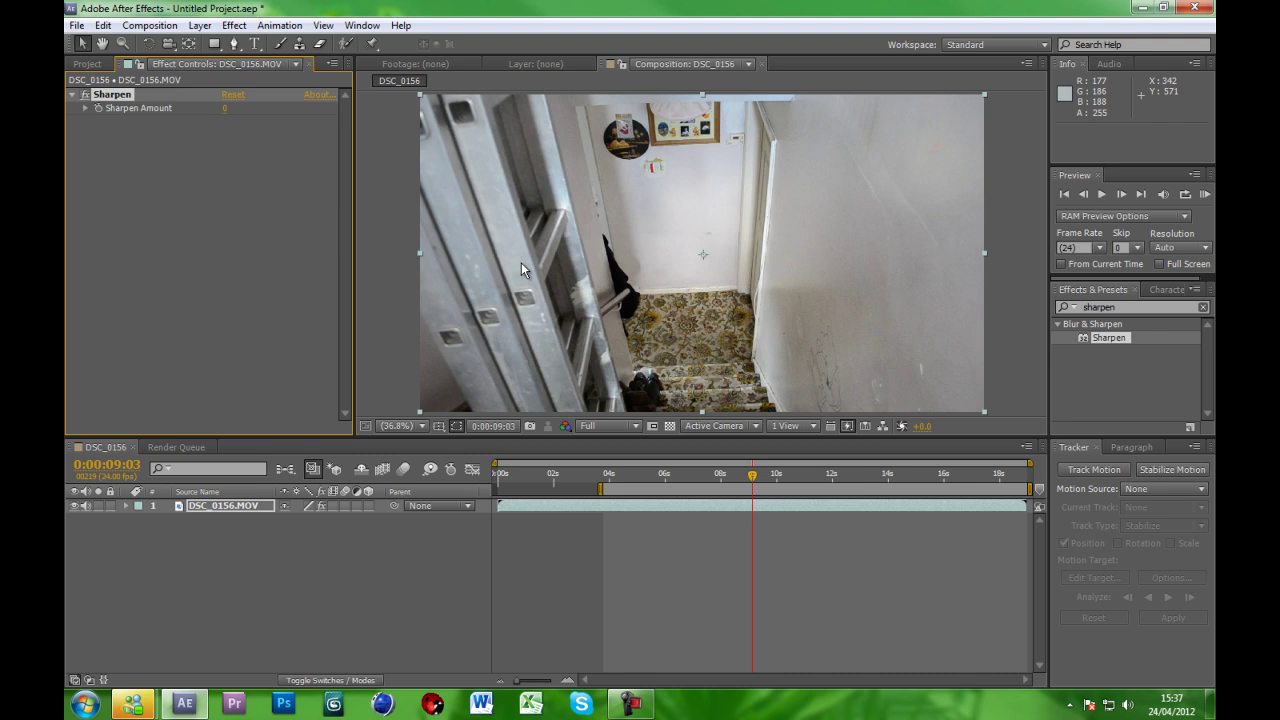
key(period)
key(period)
key(period)
key(period)
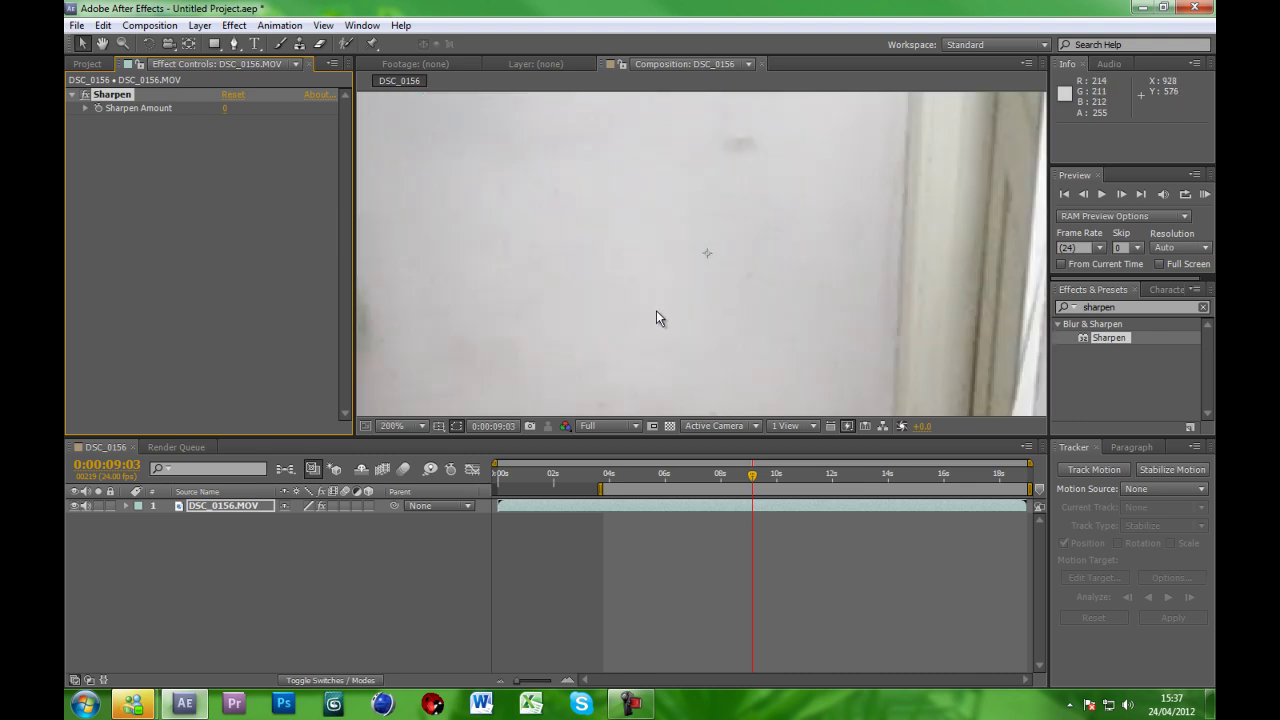
key(space)
drag(543, 286, 615, 225)
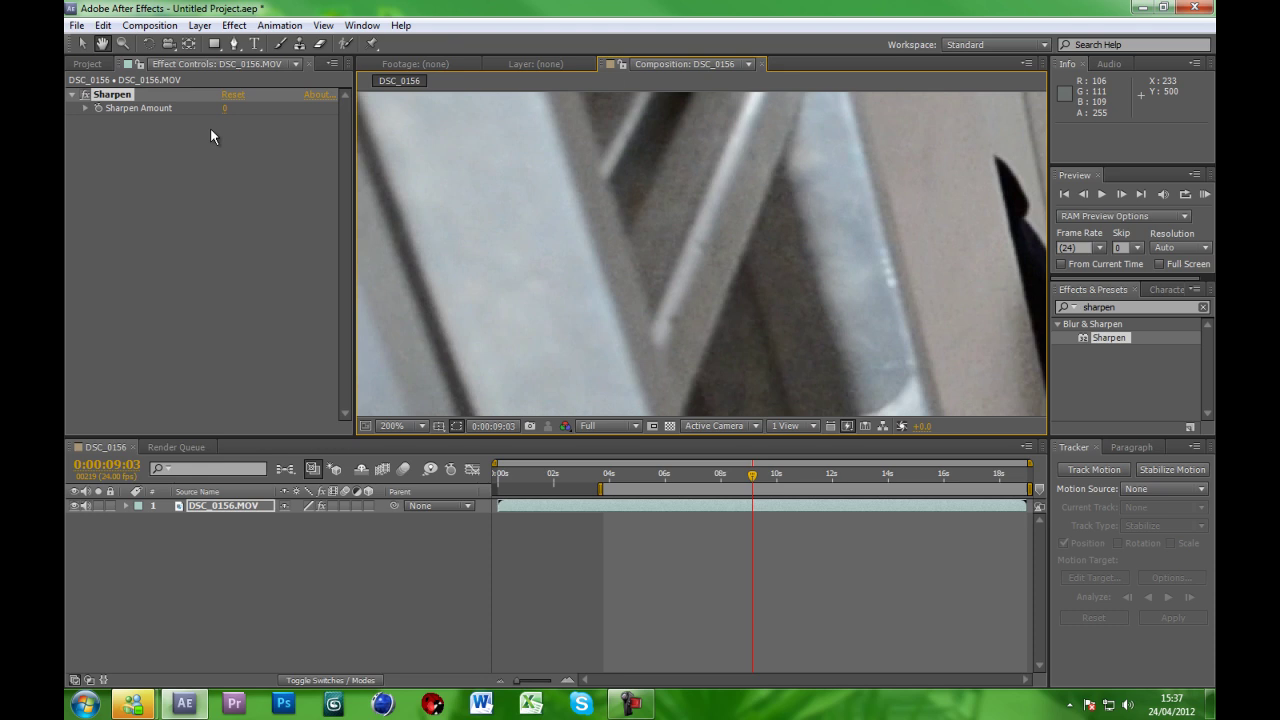
Set Sharpen Amount to 38, toggling the effect to compare.
mouse_move(228, 113)
mouse_down()
mouse_move(253, 113)
mouse_move(229, 116)
mouse_up()
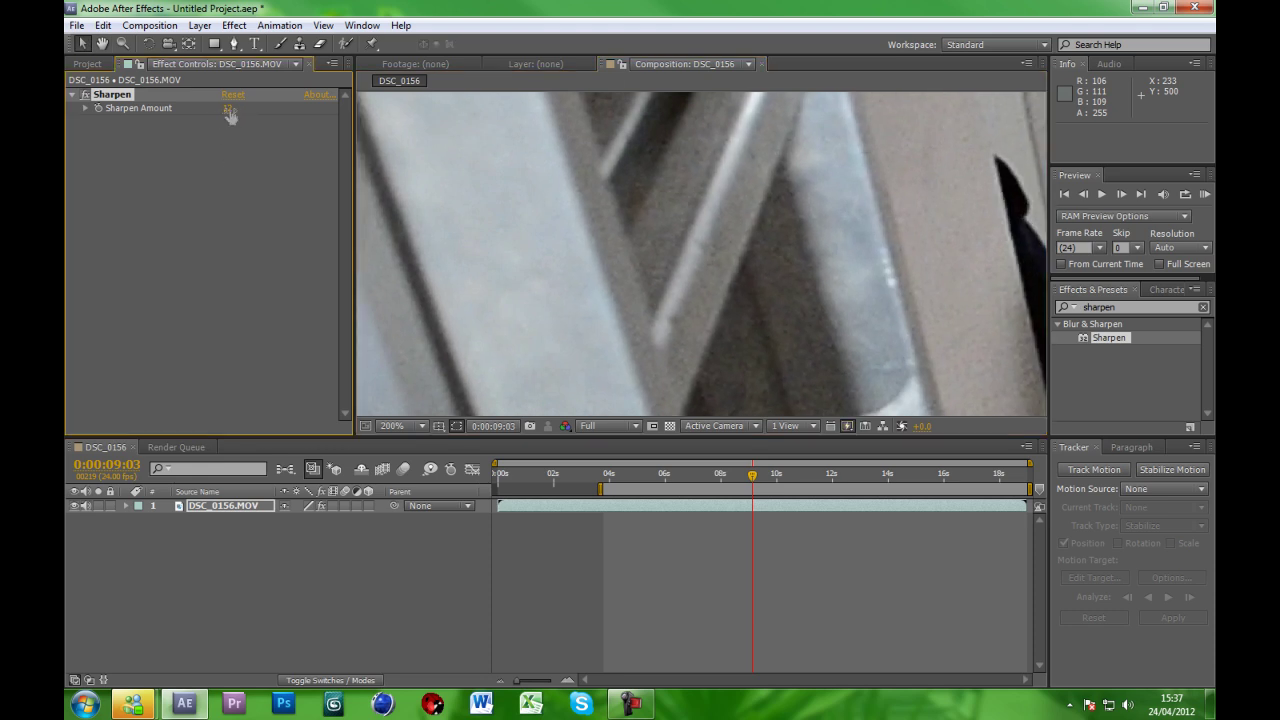
click(230, 112)
click(85, 96)
click(85, 96)
Compare Sharpen on and off, then search the effects list for 'denoiser'.
click(85, 96)
click(211, 512)
click(1145, 308)
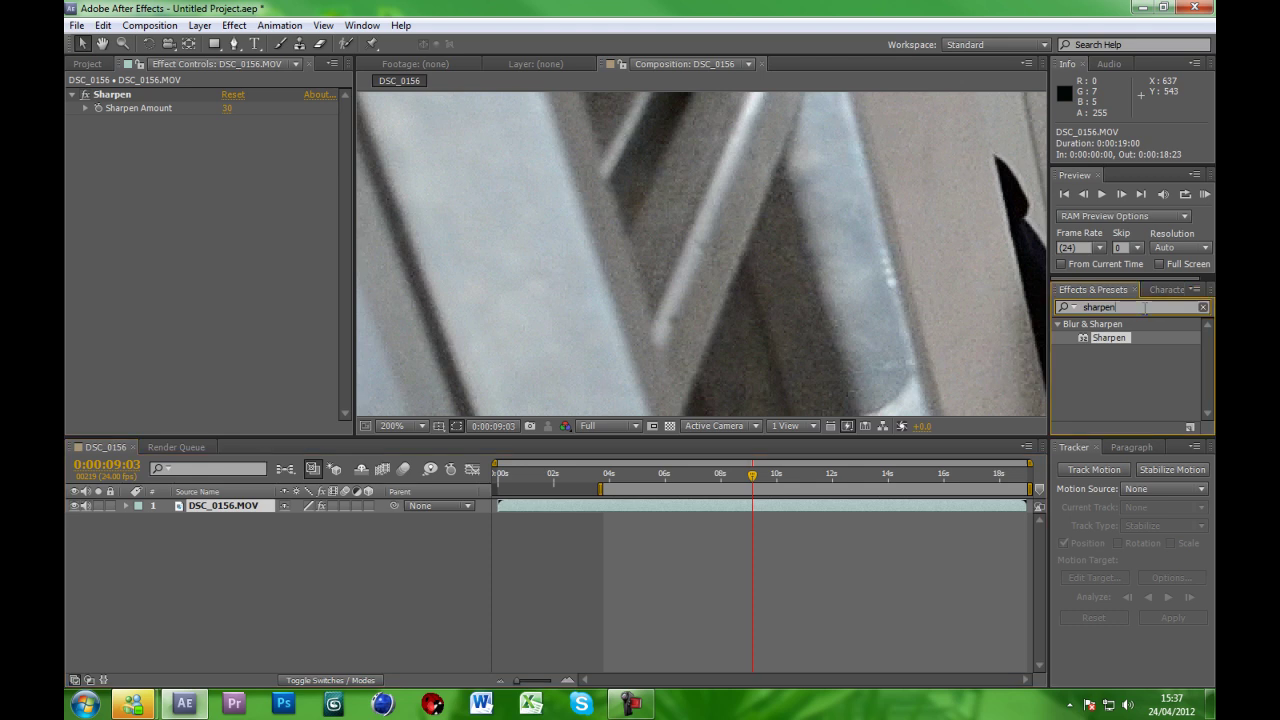
double_click(1145, 308)
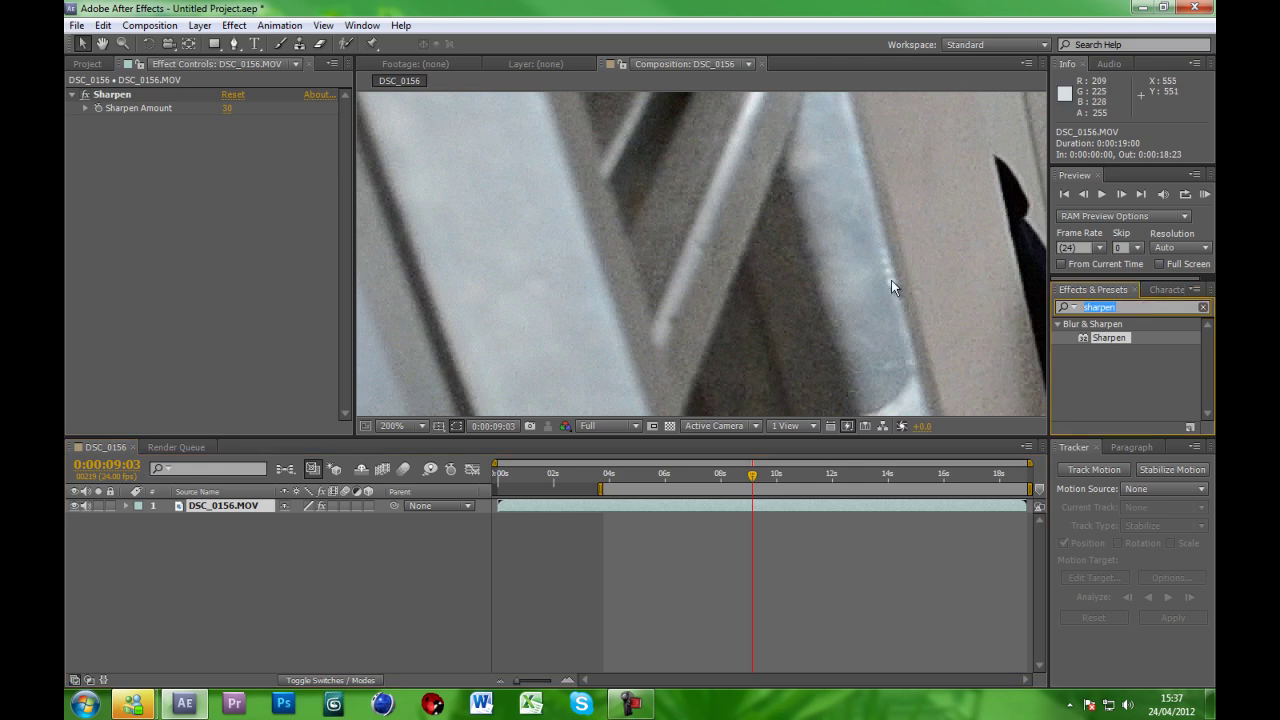
text(denoiser)
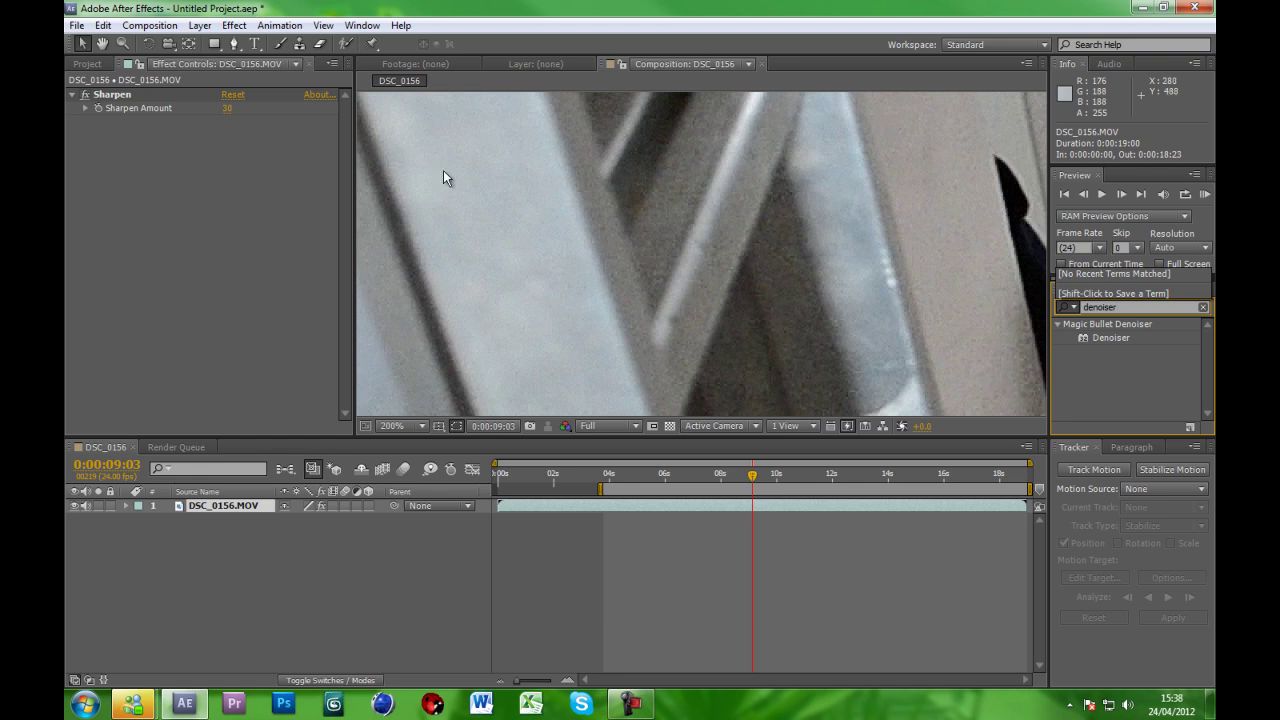
Apply Magic Bullet Denoiser to the DSC_0156.MOV footage layer.
click(234, 25)
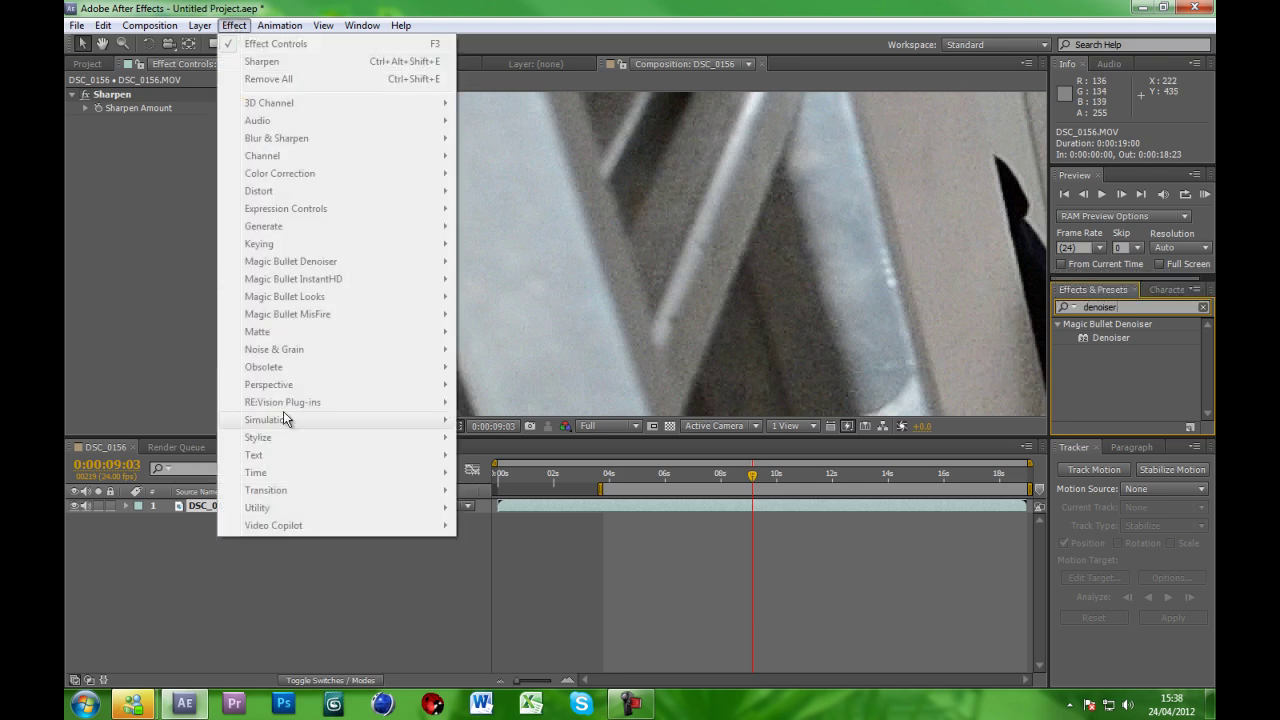
click(205, 523)
click(205, 510)
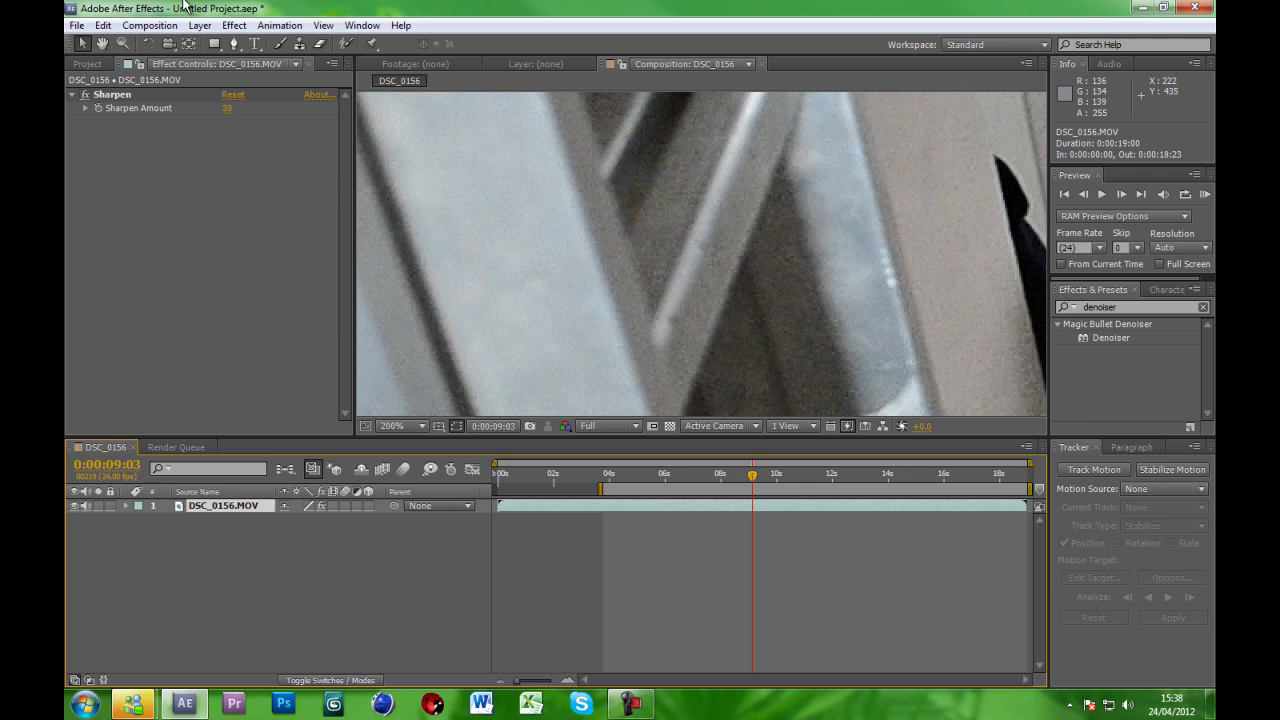
click(238, 25)
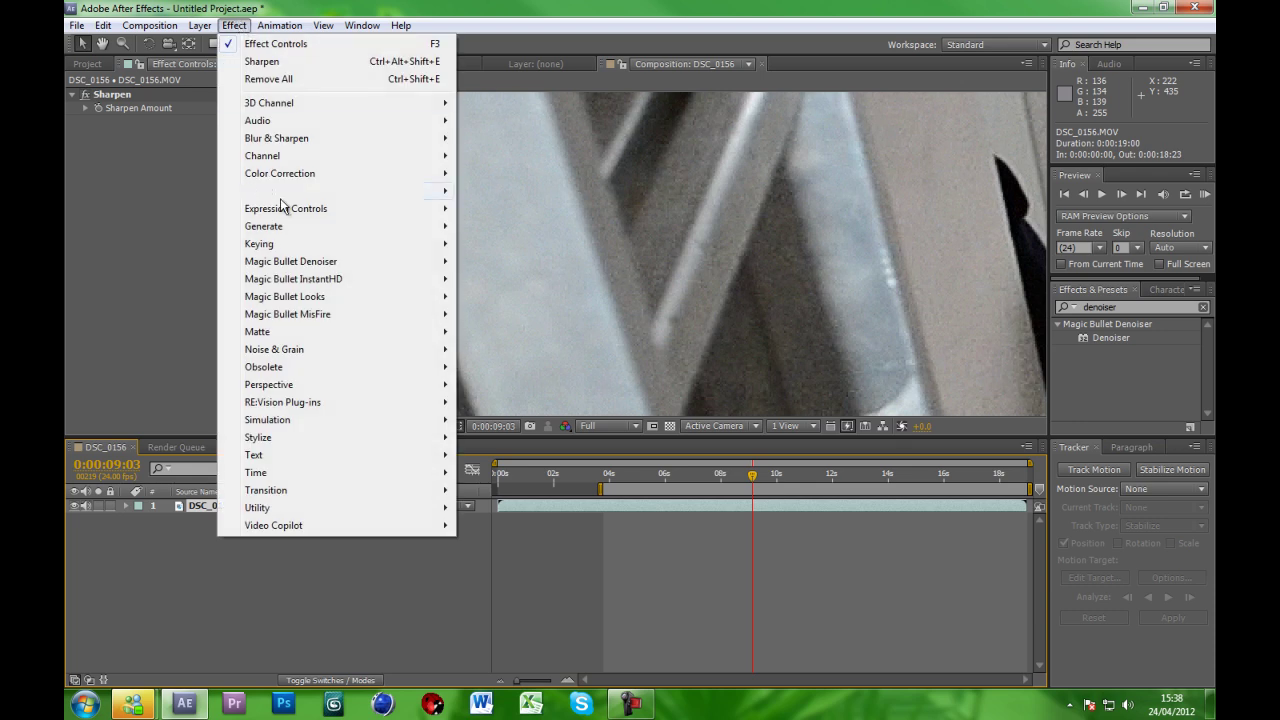
mouse_move(356, 299)
mouse_move(390, 263)
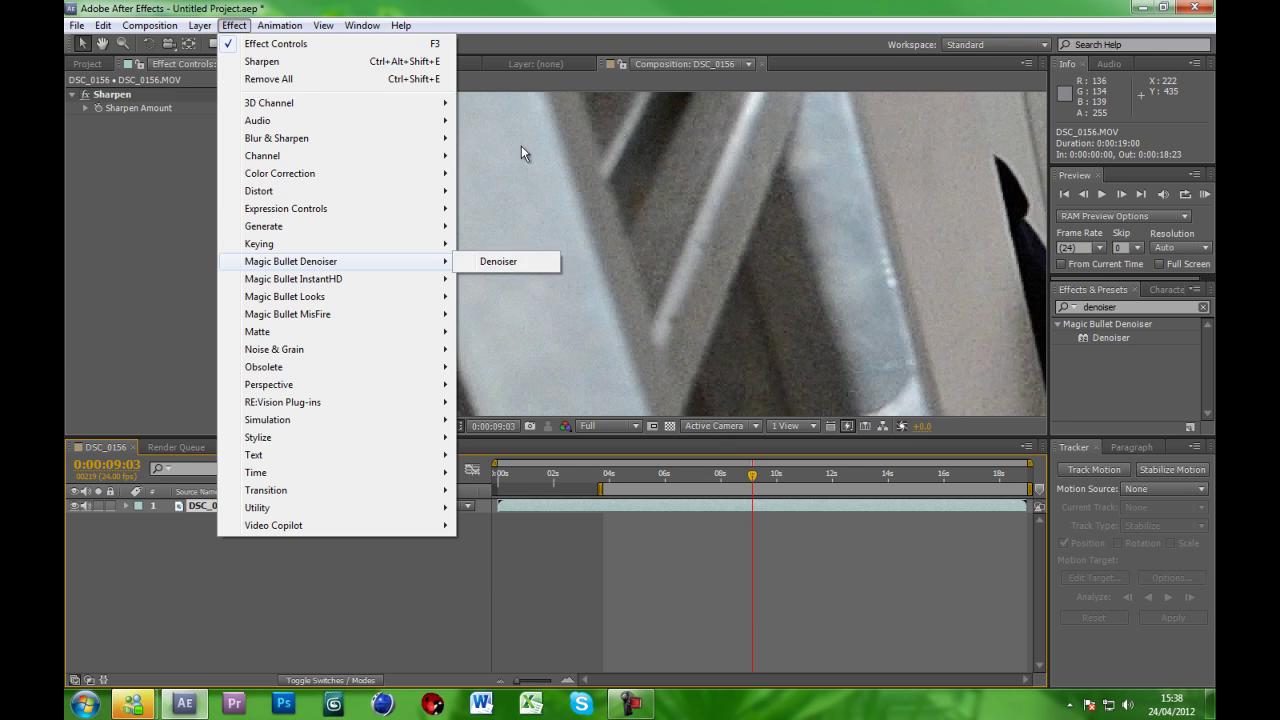
click(647, 80)
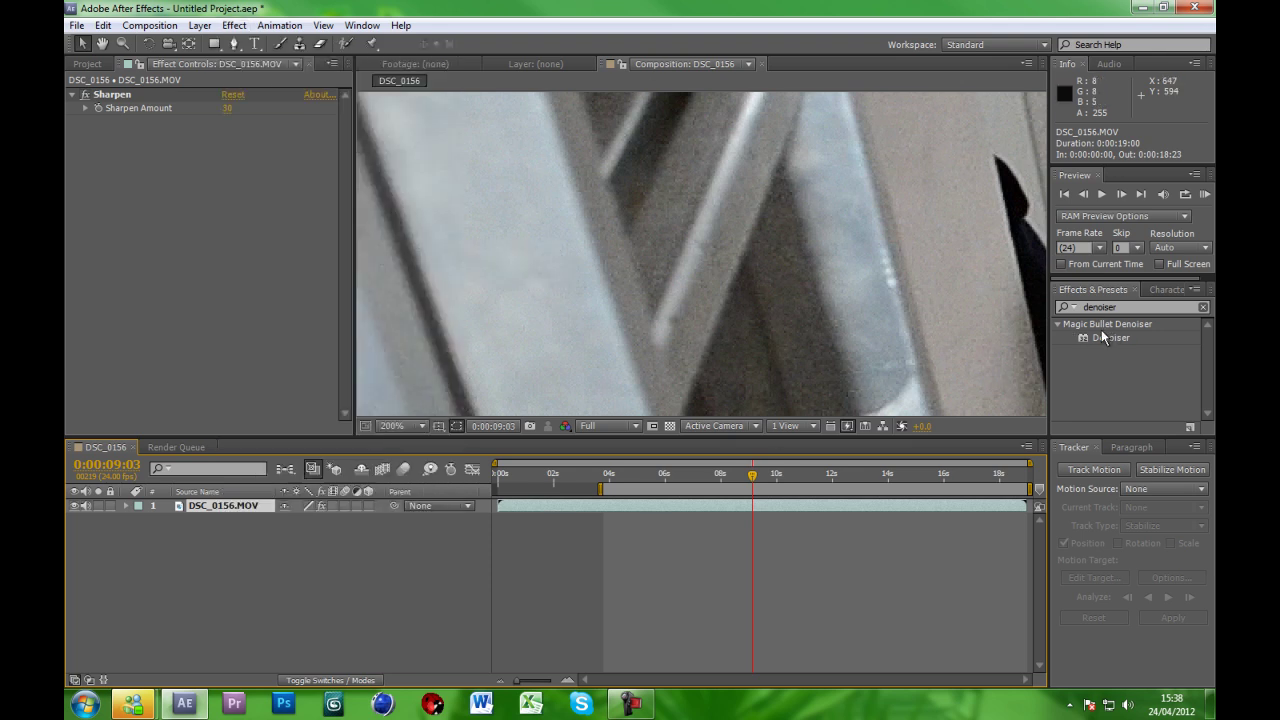
drag(1109, 338, 213, 509)
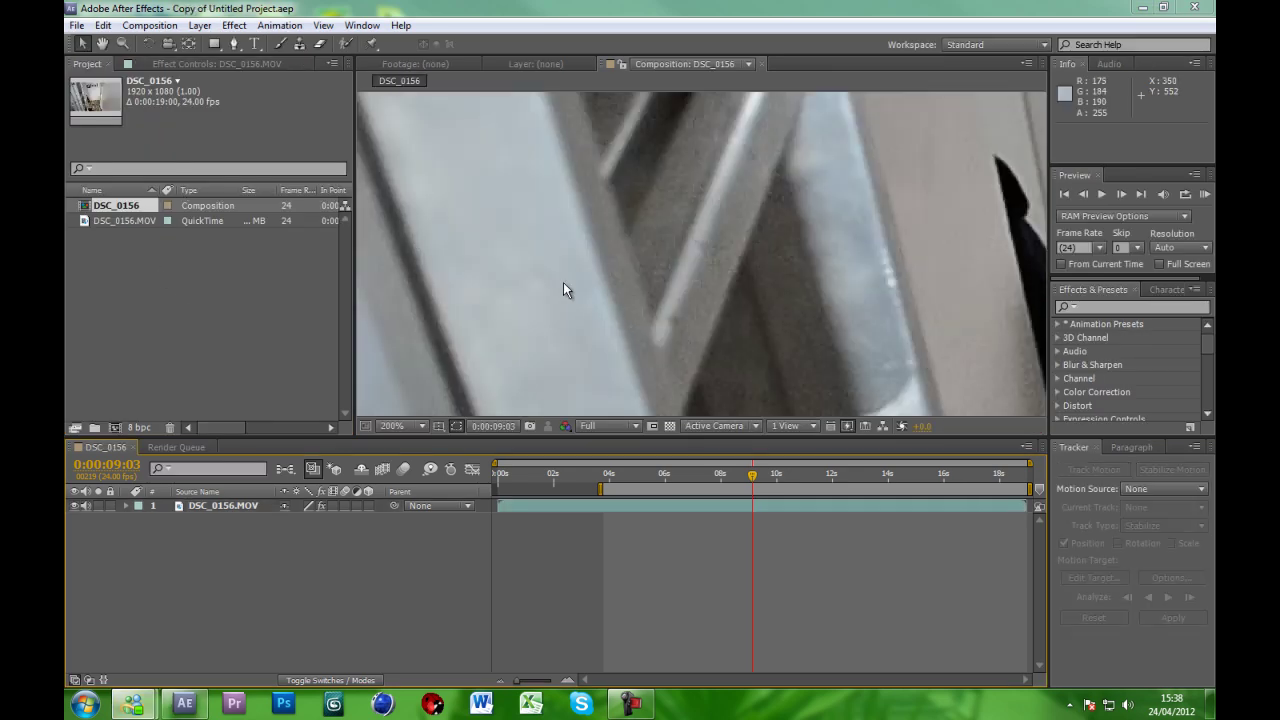
Set the Denoiser's Motion Estimation to High in Effect Controls.
click(224, 503)
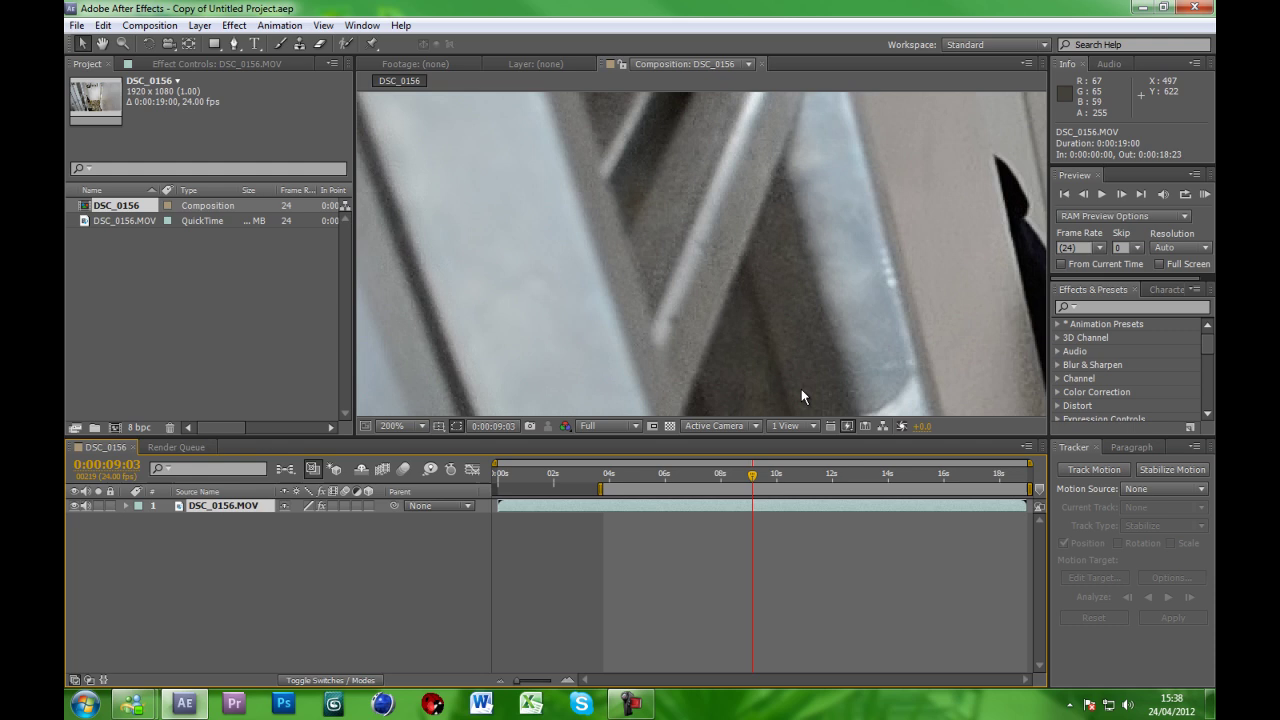
click(213, 64)
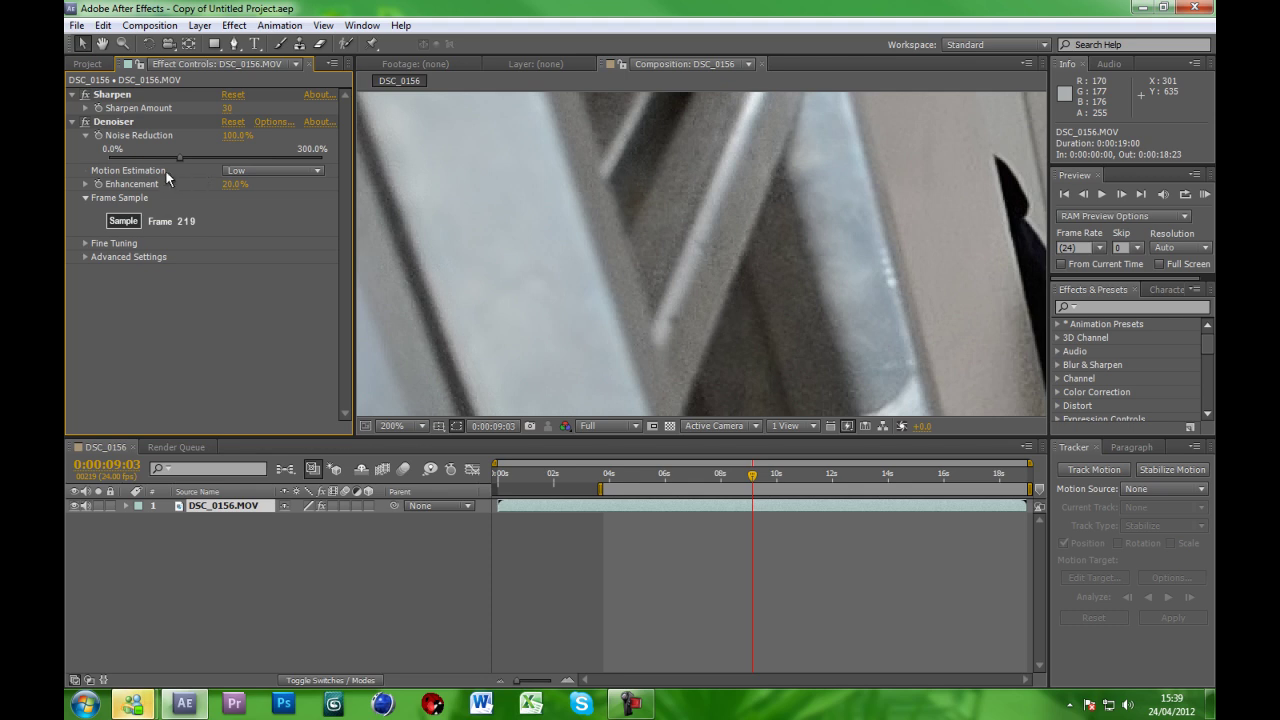
click(269, 170)
click(269, 226)
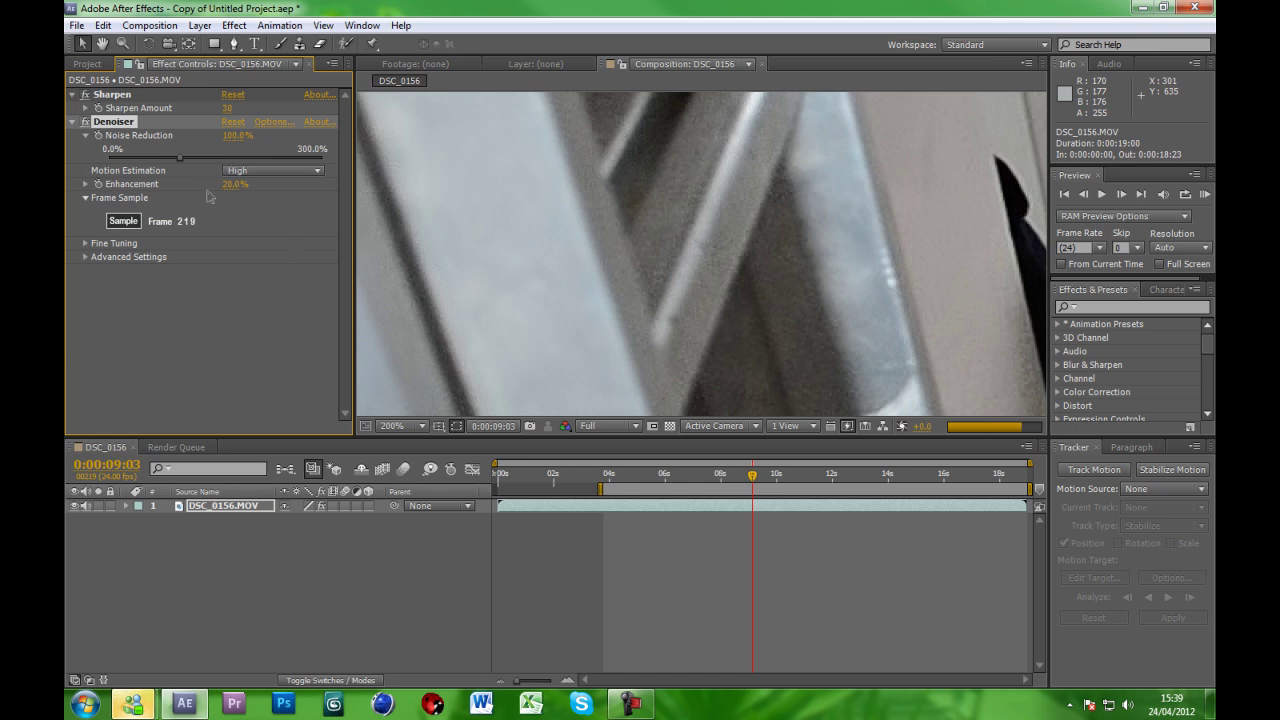
Try Noise Reduction 150% and Enhancement 30%, toggling the Denoiser to compare.
click(229, 141)
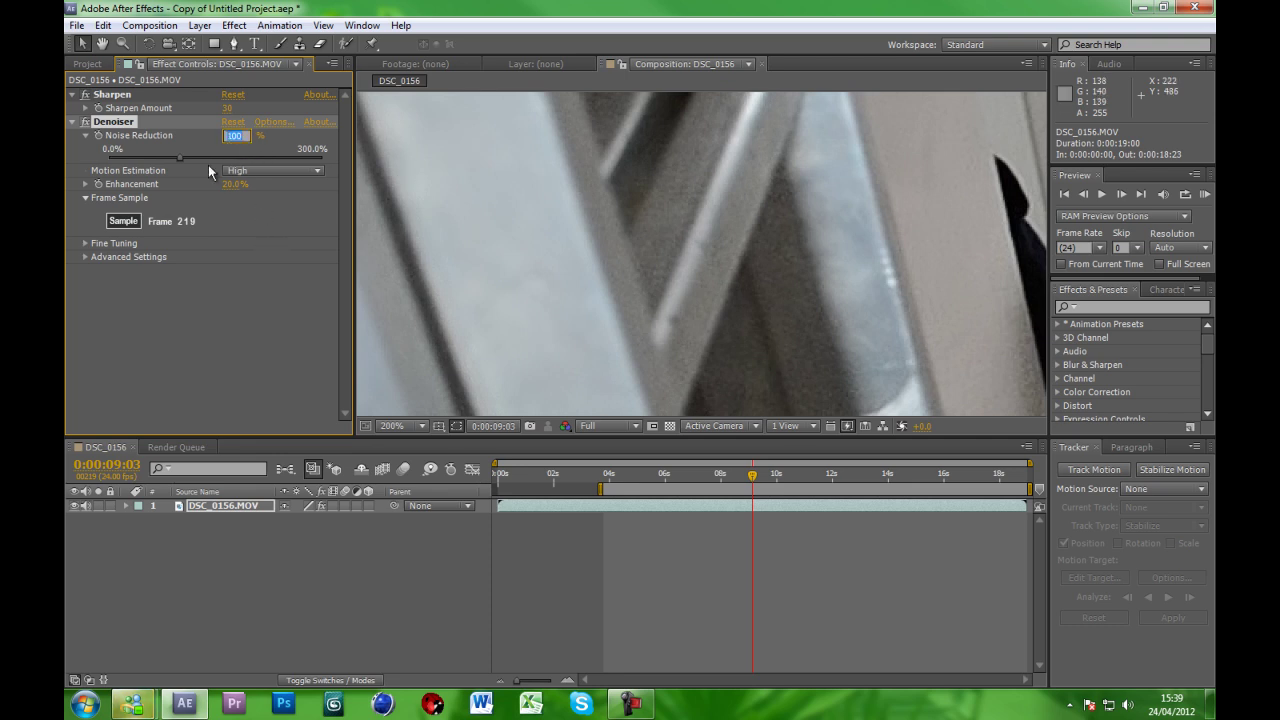
text(150)
key(Return)
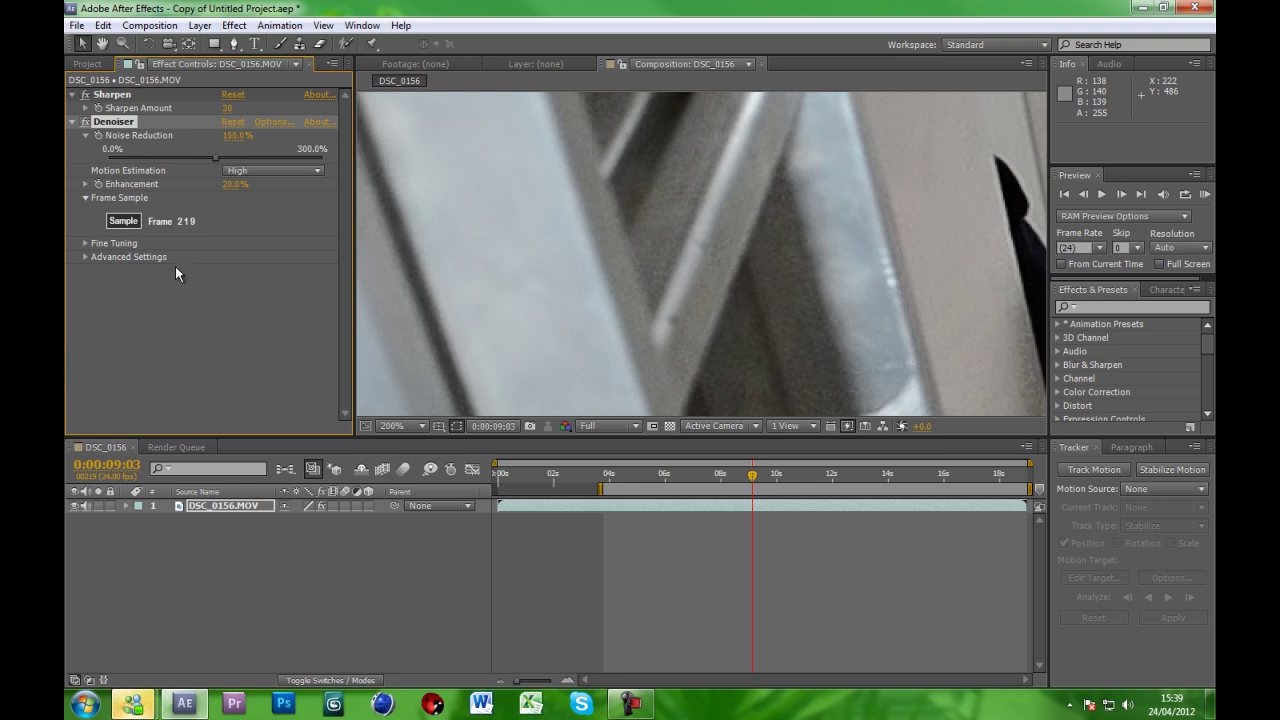
click(236, 184)
text(30)
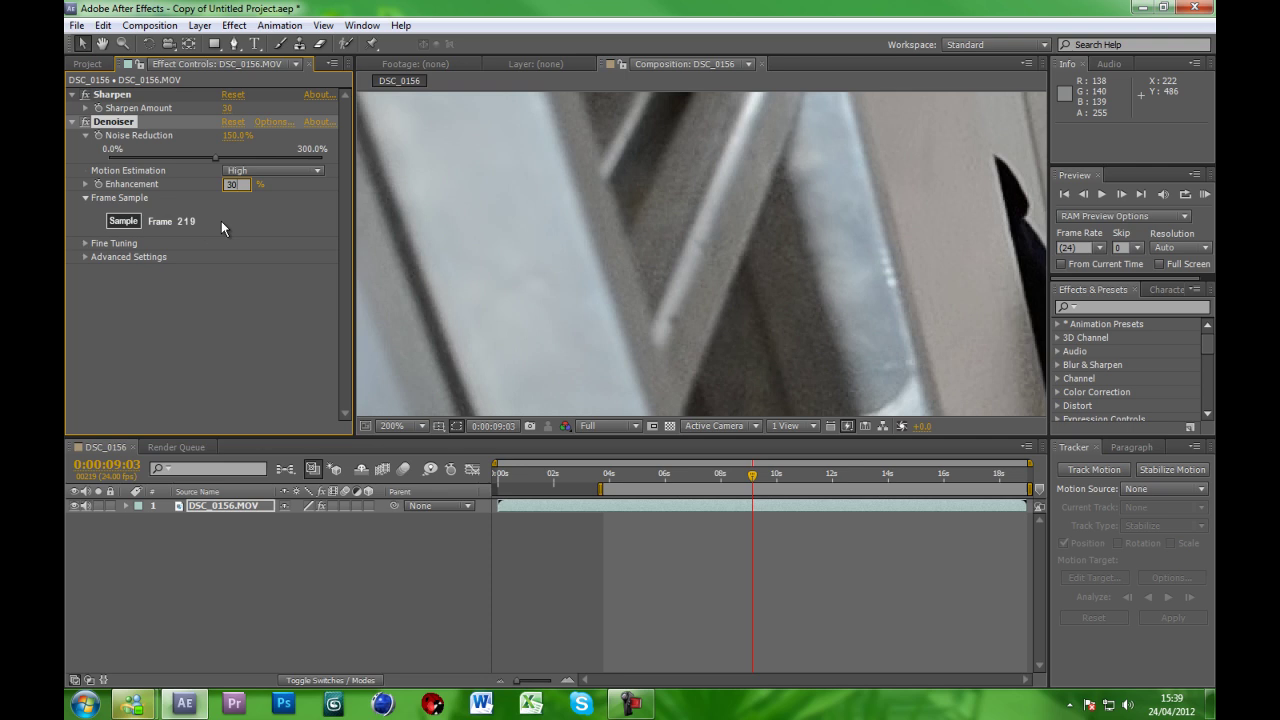
key(Return)
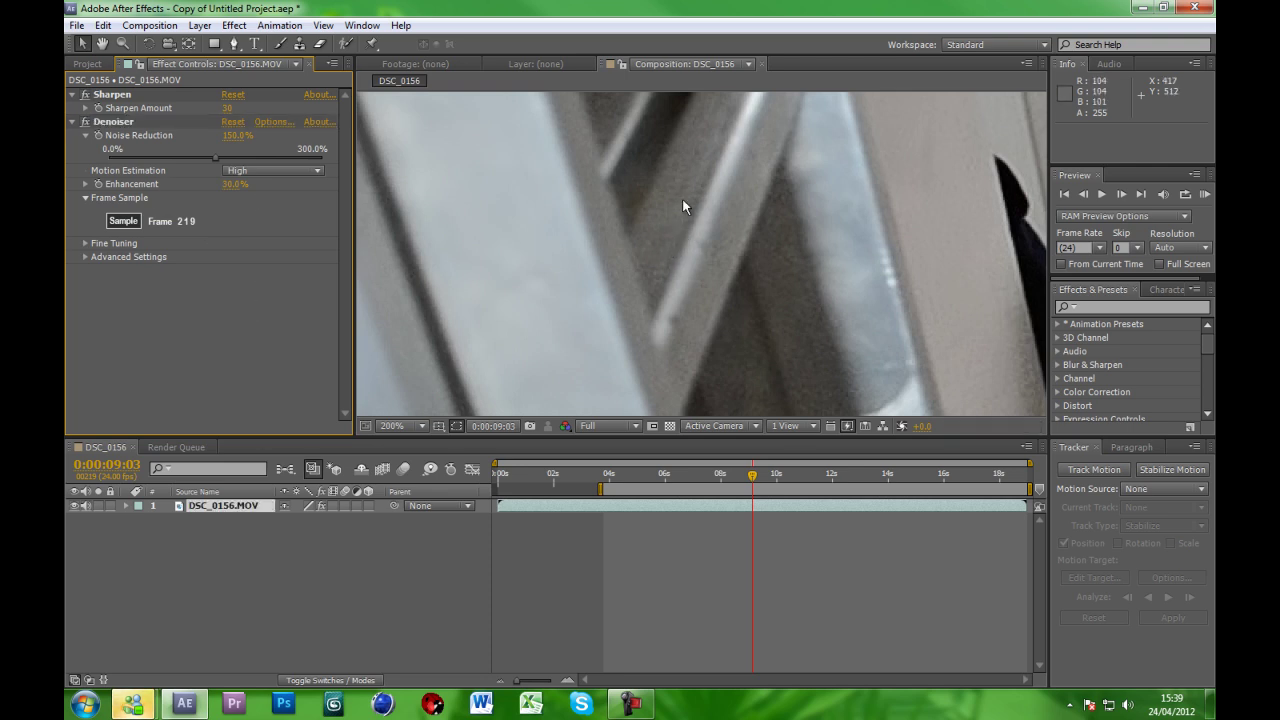
click(85, 123)
click(85, 123)
Change Noise Reduction to 180% and Enhancement to 35%.
click(235, 141)
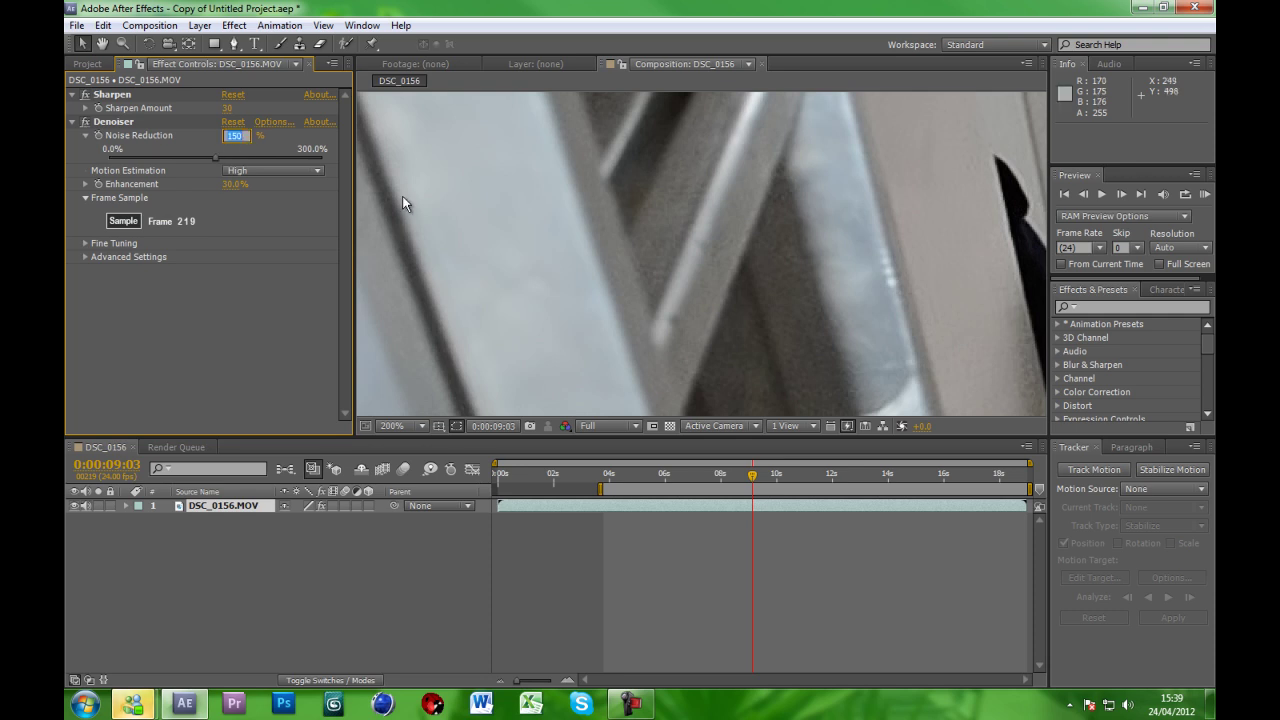
text(180)
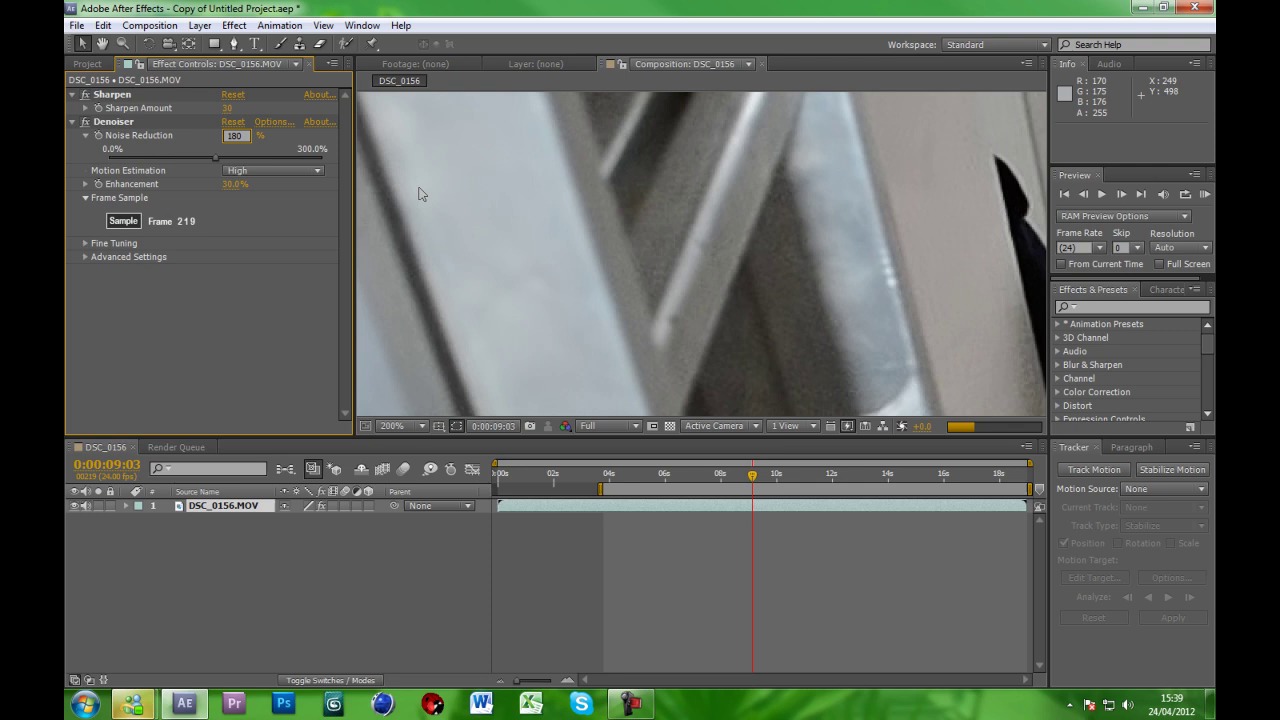
key(Return)
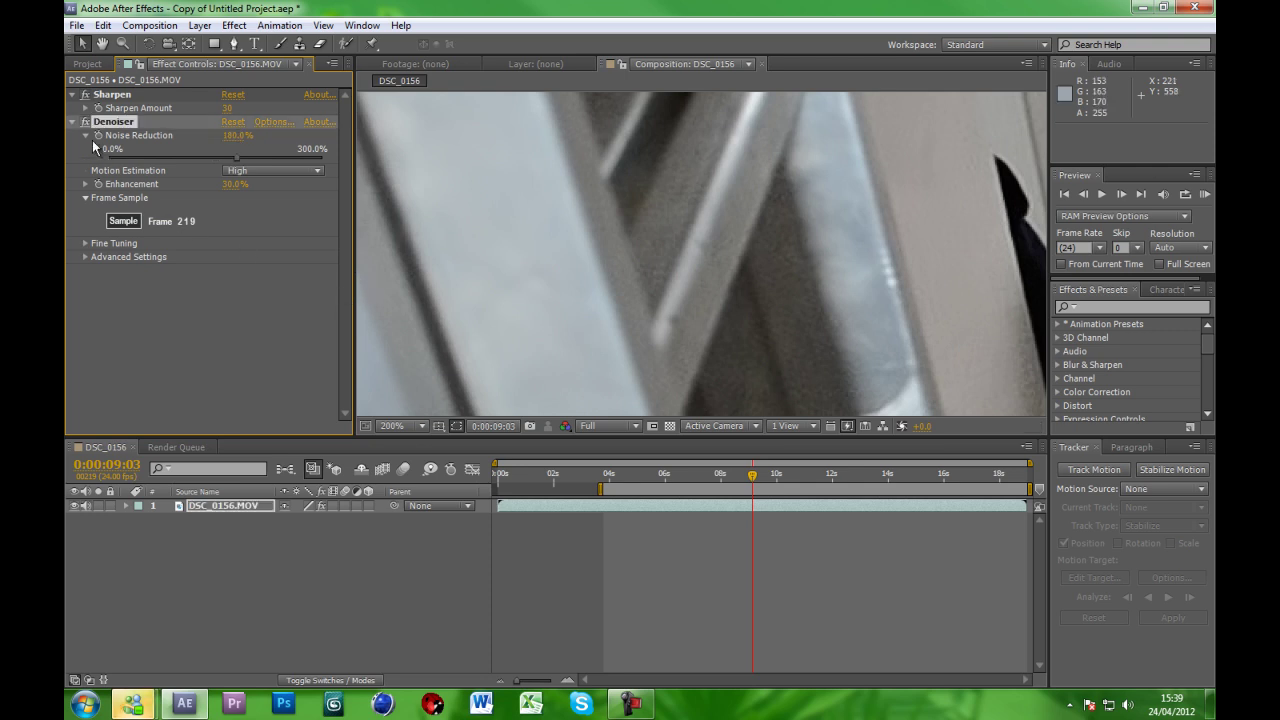
click(236, 184)
text(35)
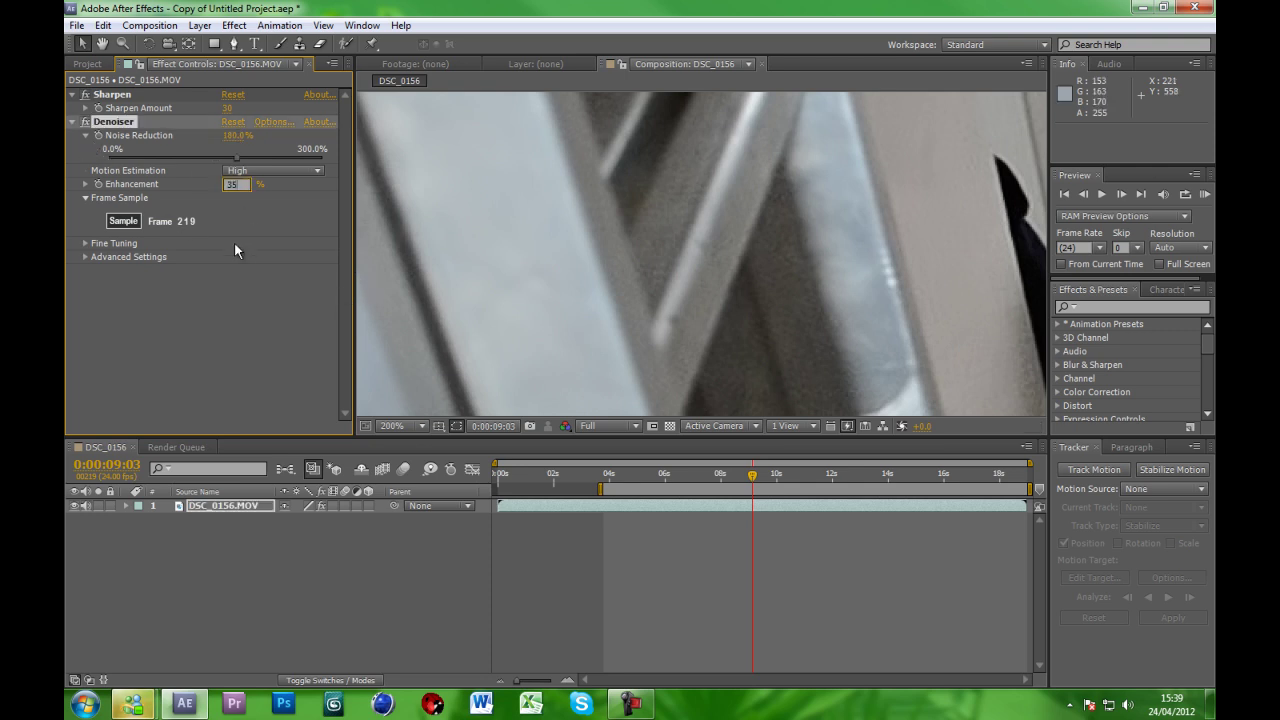
key(Return)
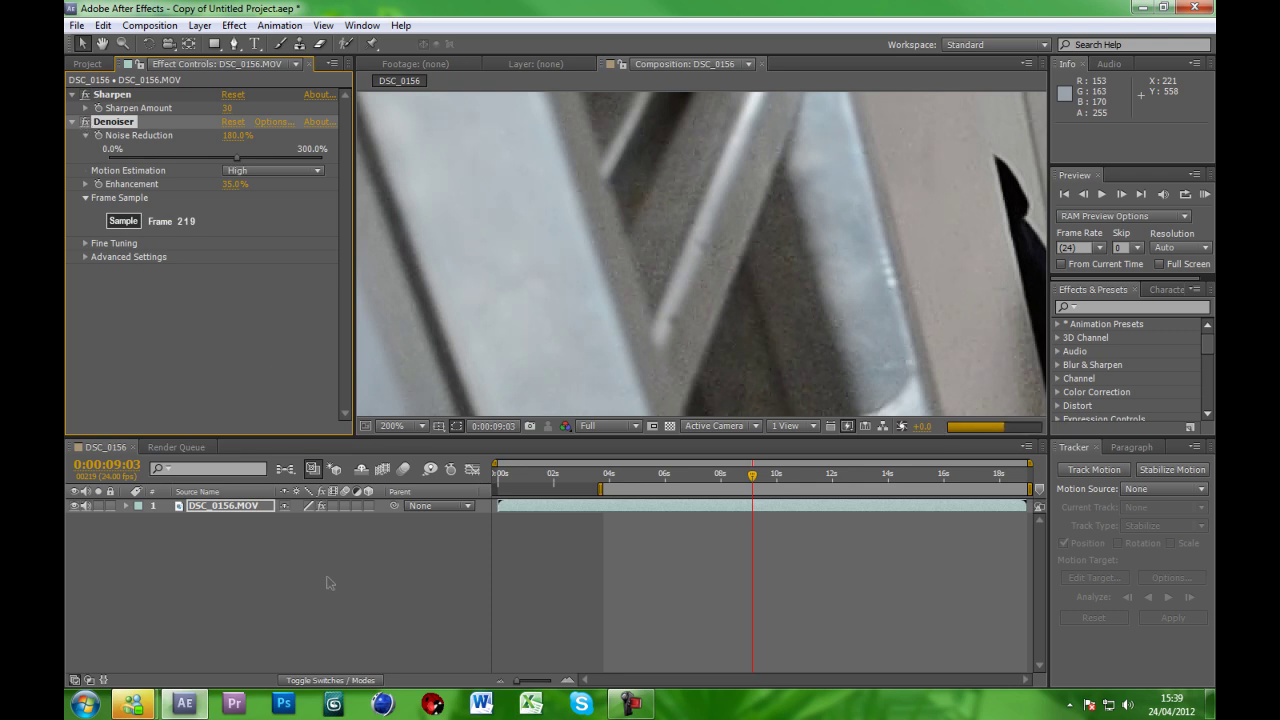
Fit the whole frame in the viewer and toggle the layer's effects to compare.
click(349, 538)
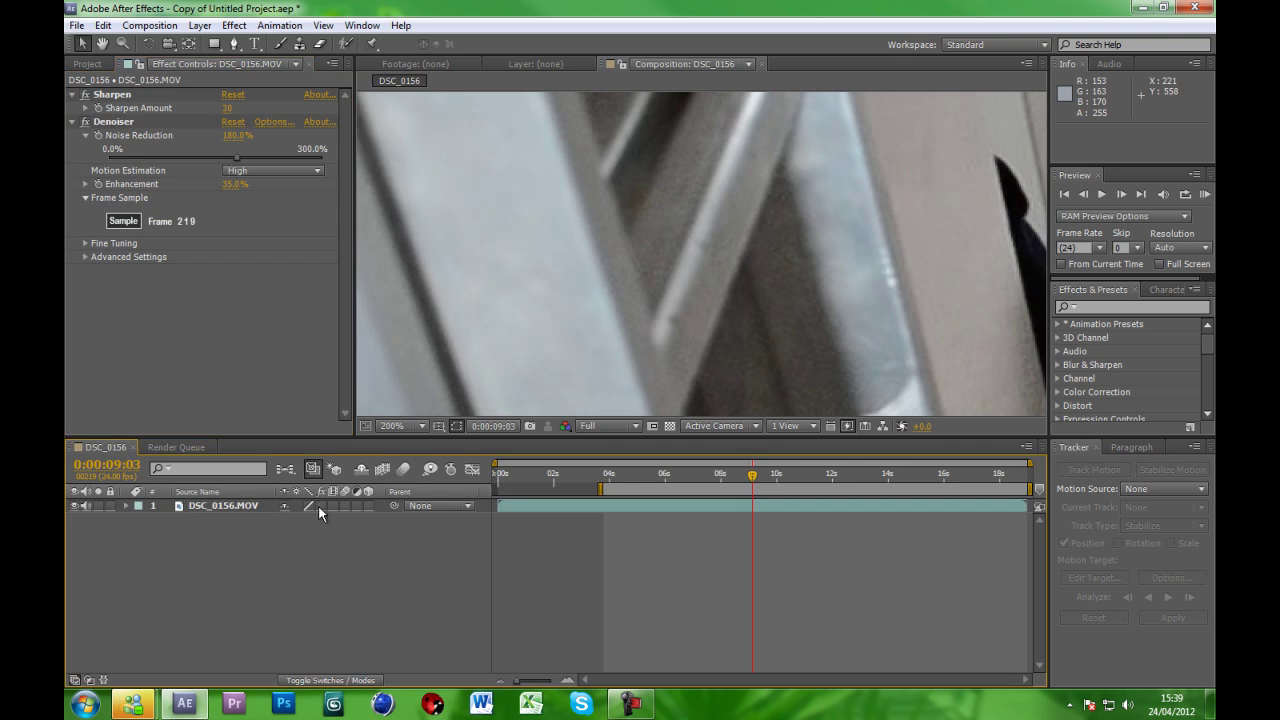
click(321, 504)
click(422, 426)
click(420, 156)
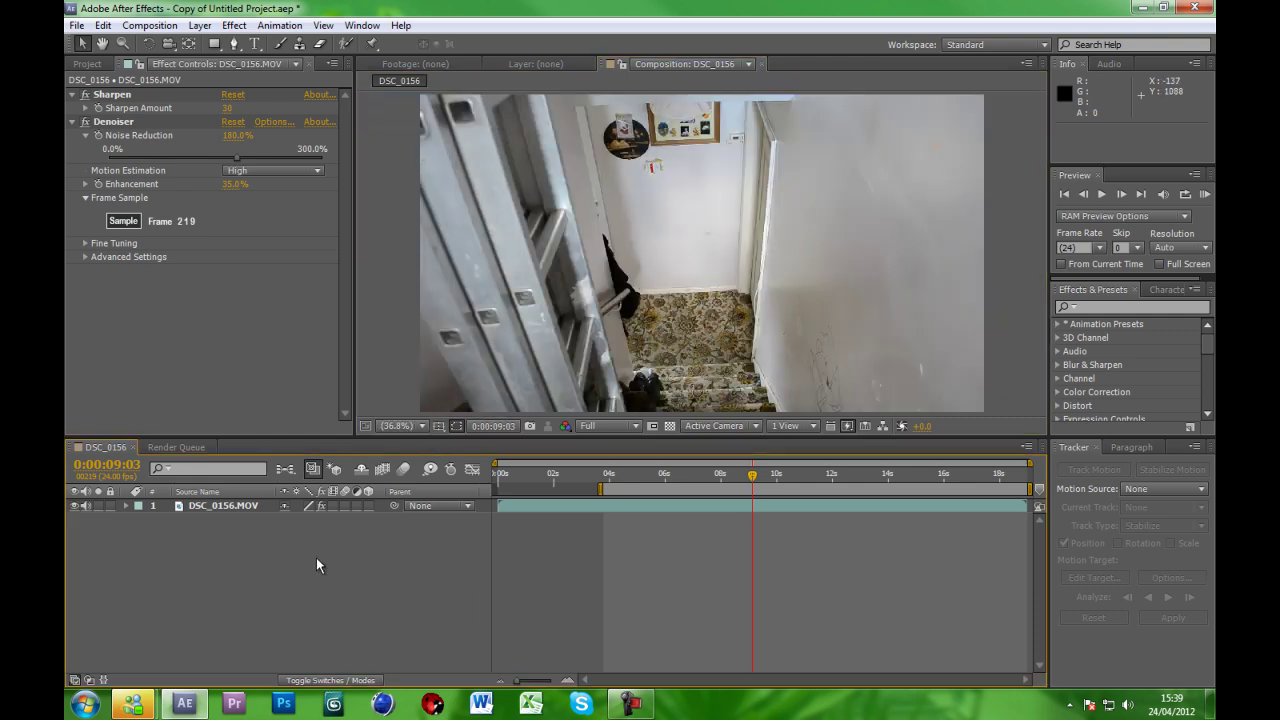
click(321, 506)
Inspect the ladder detail at 200%, then raise Noise Reduction to about 197%.
key(period)
key(period)
key(period)
key(h)
drag(571, 262, 828, 105)
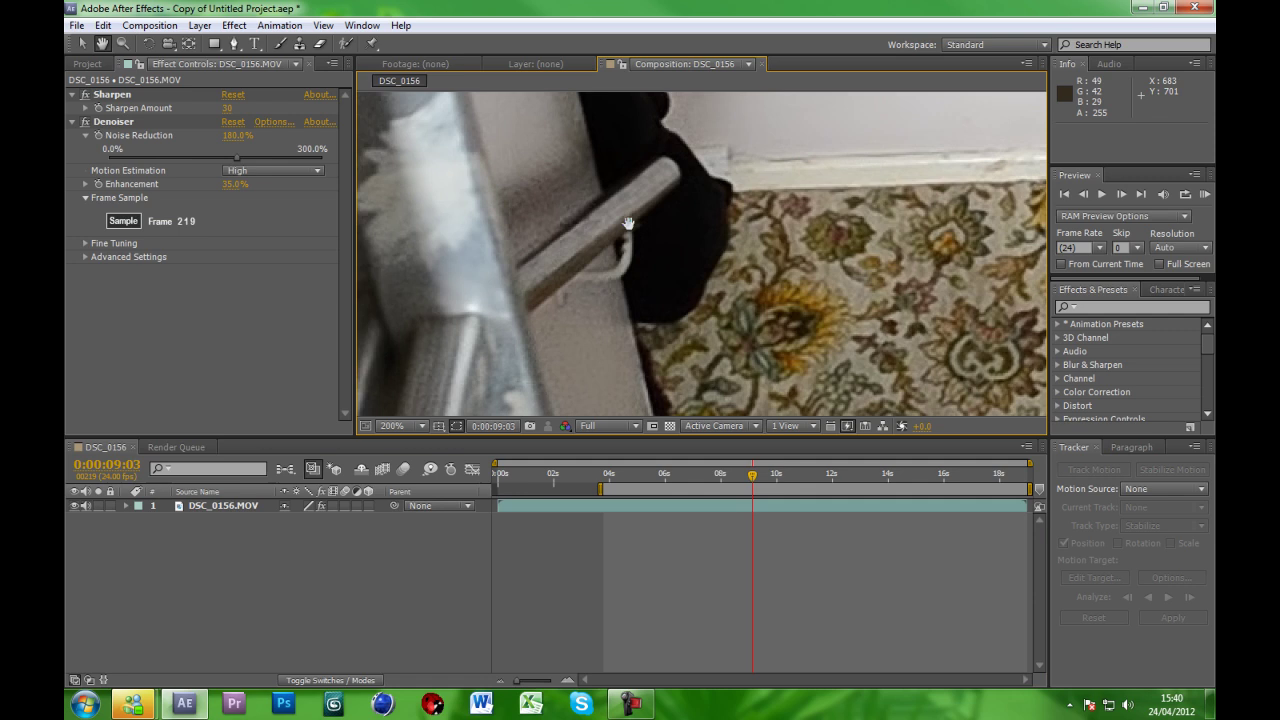
drag(628, 222, 816, 262)
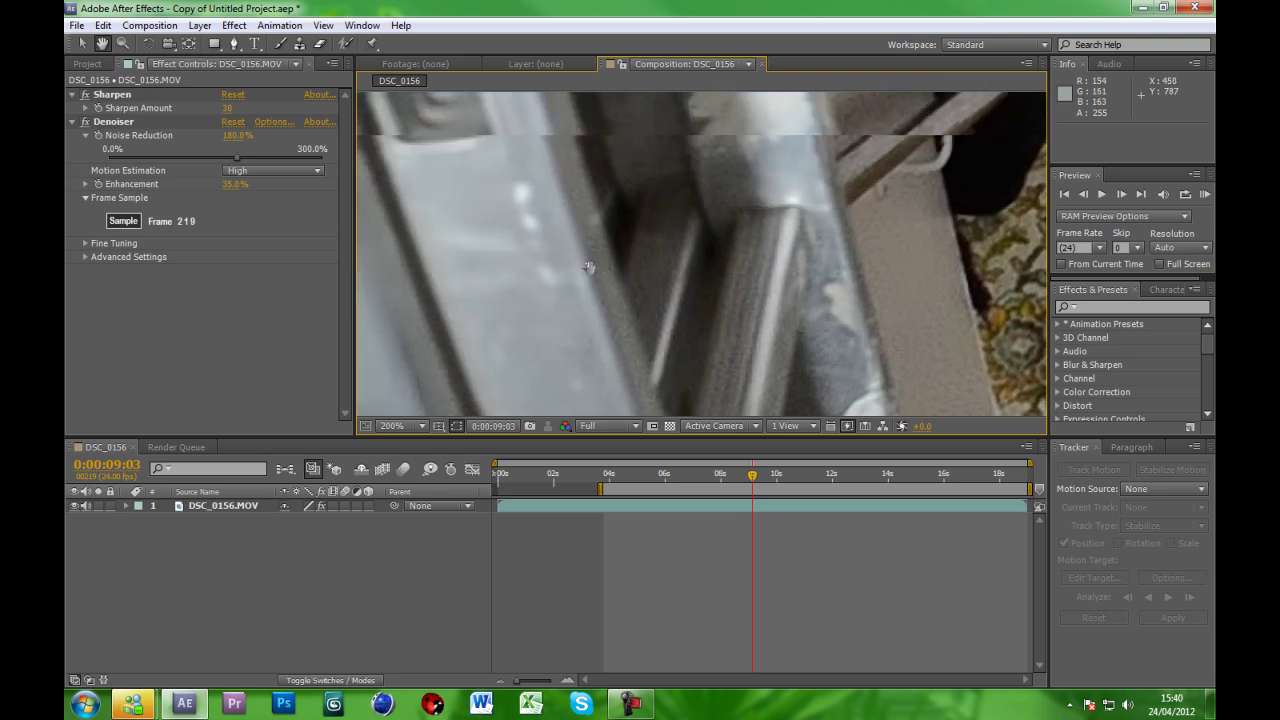
drag(589, 267, 560, 257)
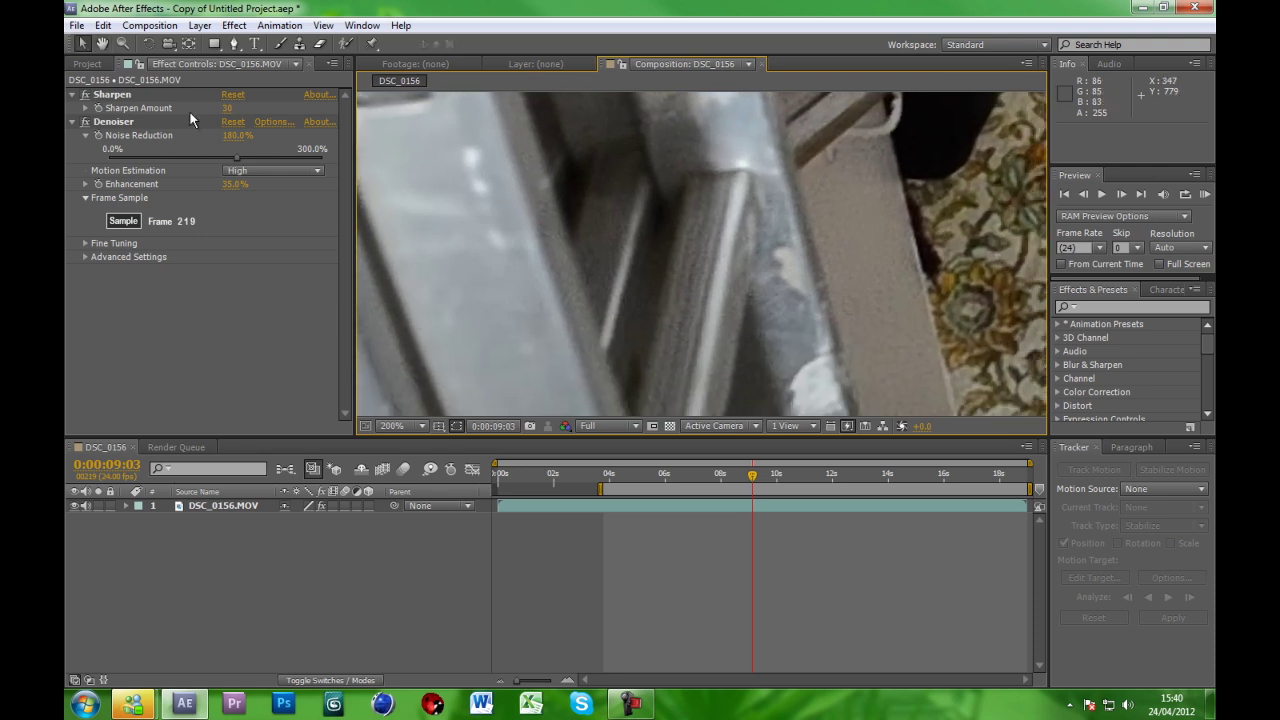
drag(233, 137, 240, 139)
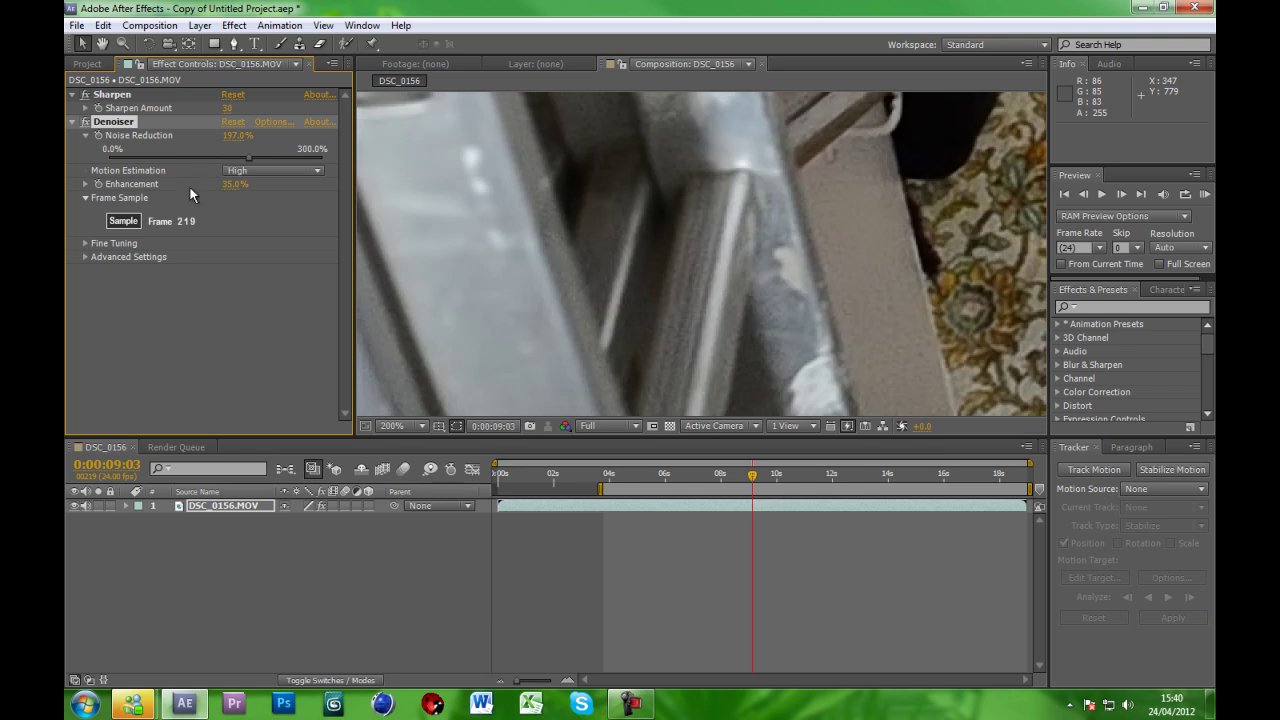
click(195, 347)
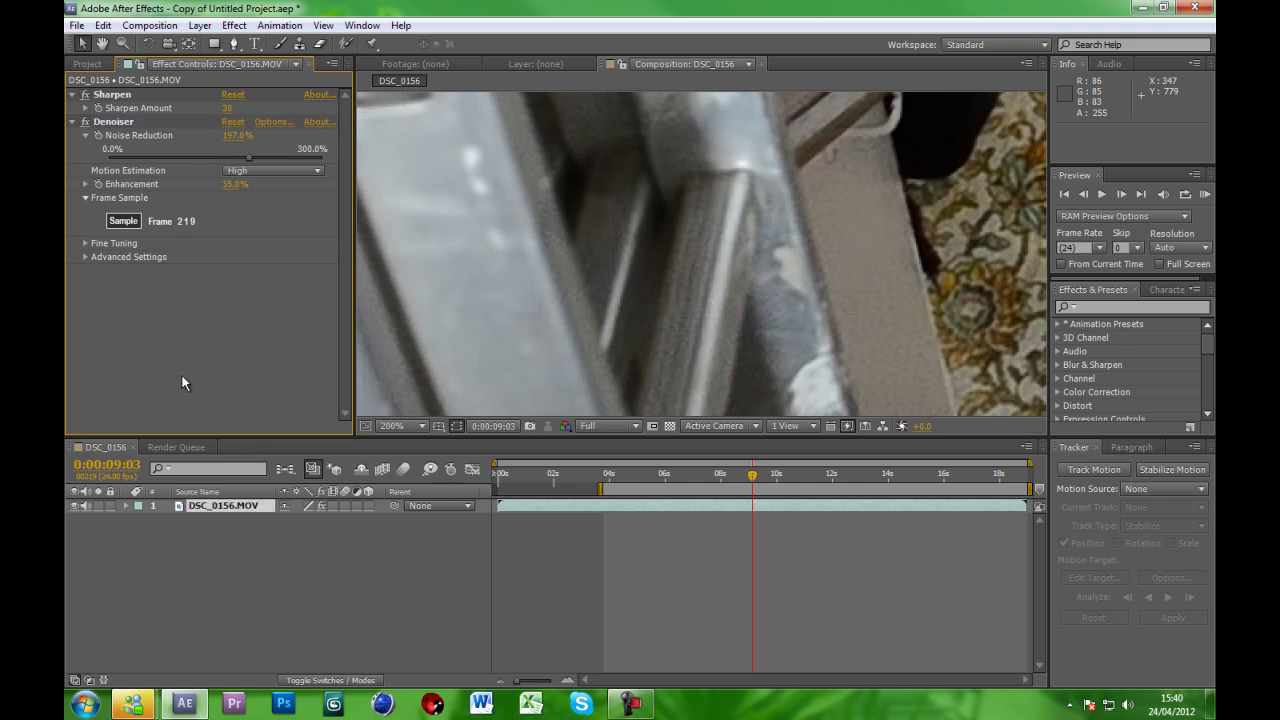
click(419, 426)
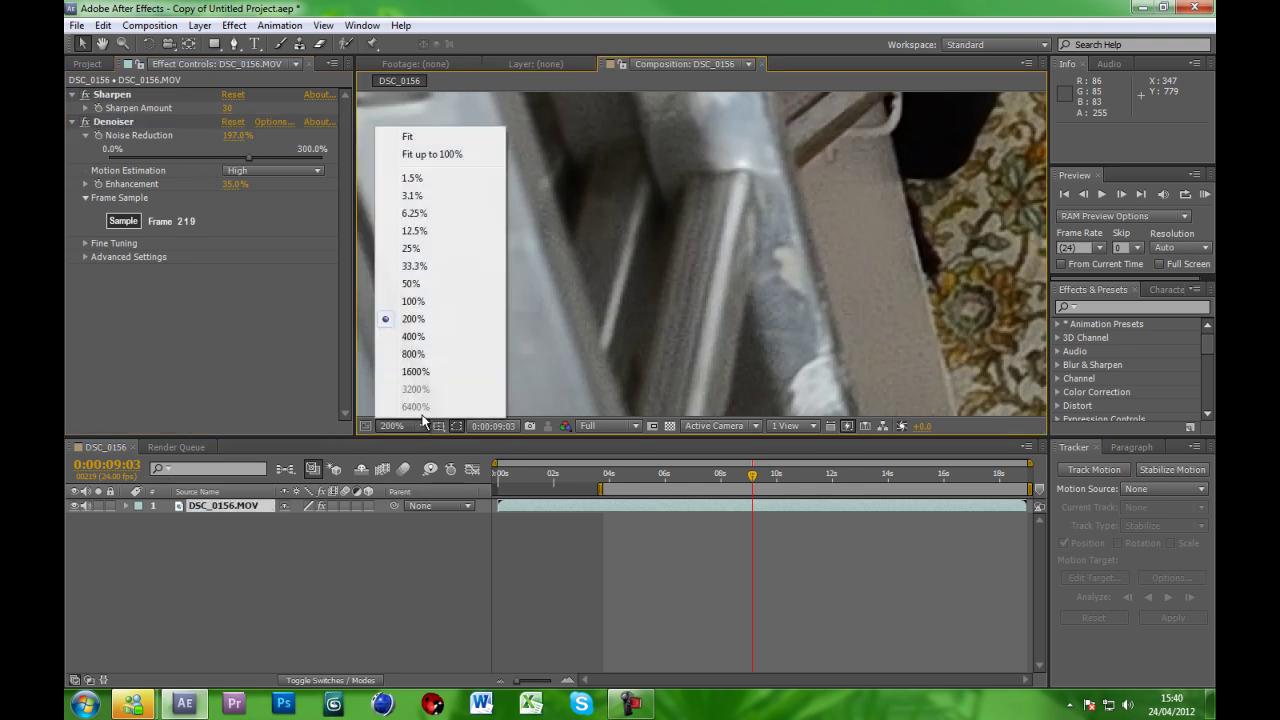
Fit the whole frame in the viewer and review the project's comp and footage items.
click(410, 133)
click(324, 506)
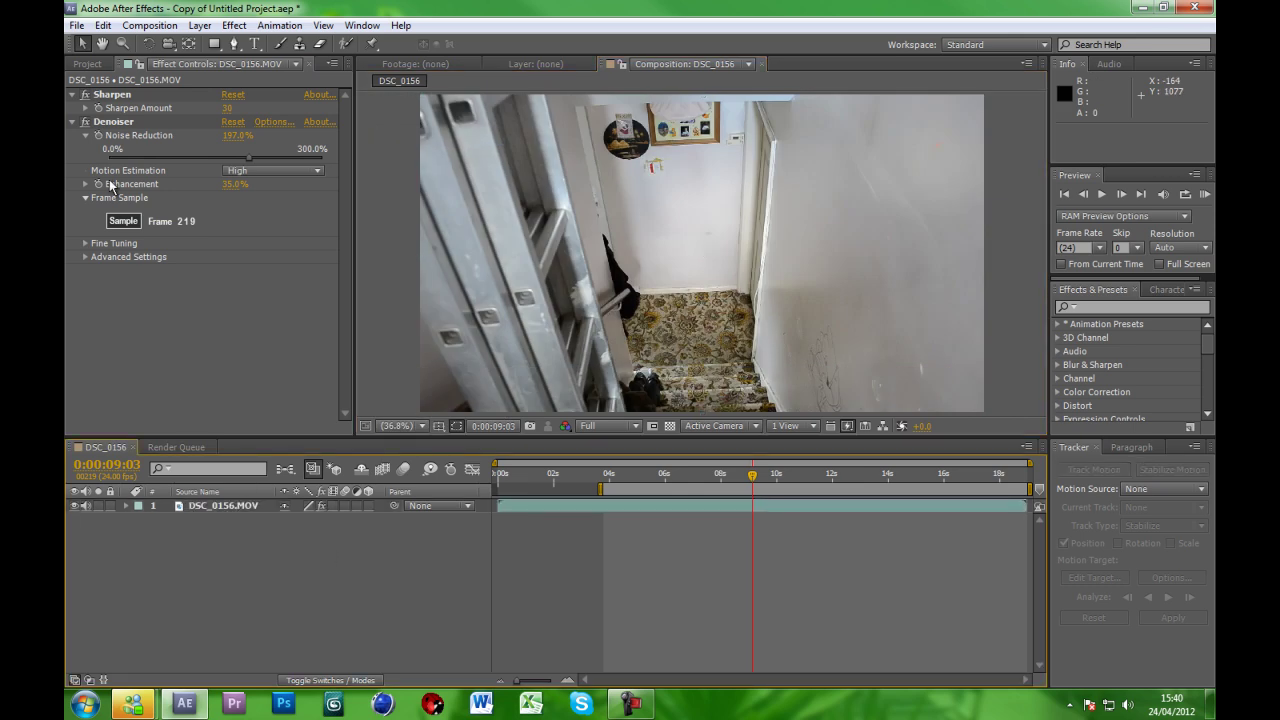
click(87, 63)
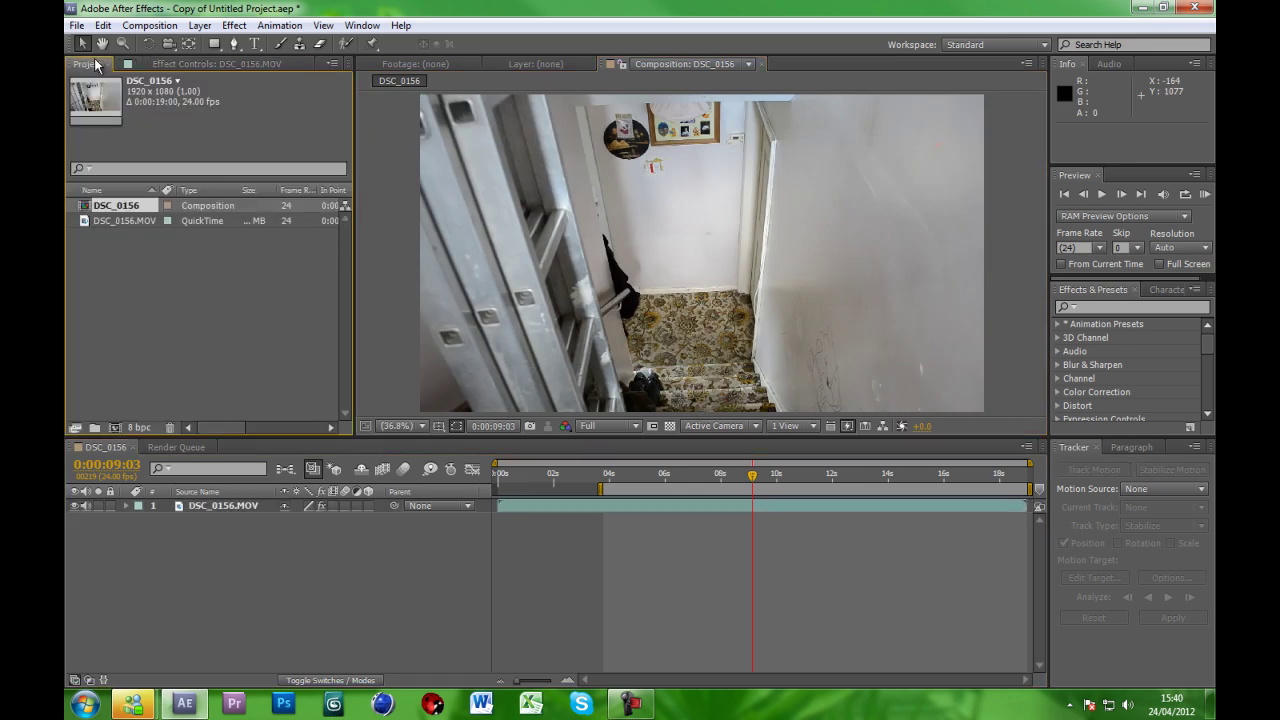
click(209, 509)
click(237, 568)
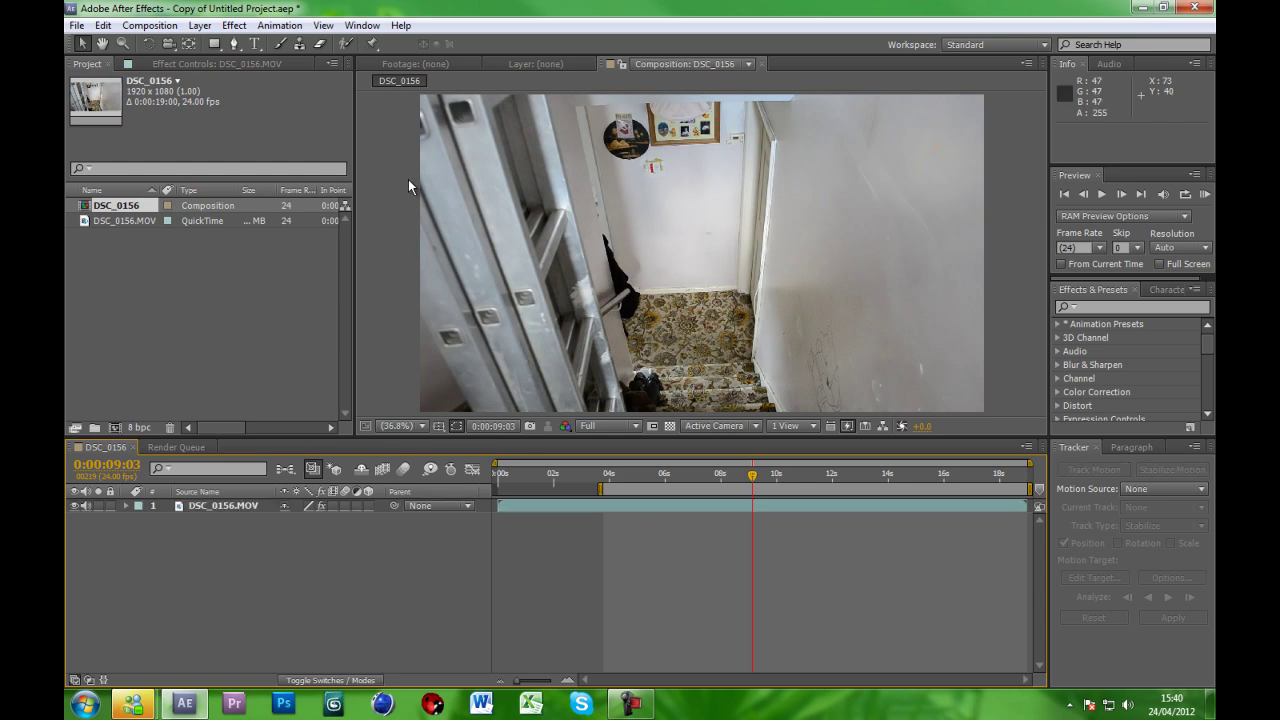
click(221, 507)
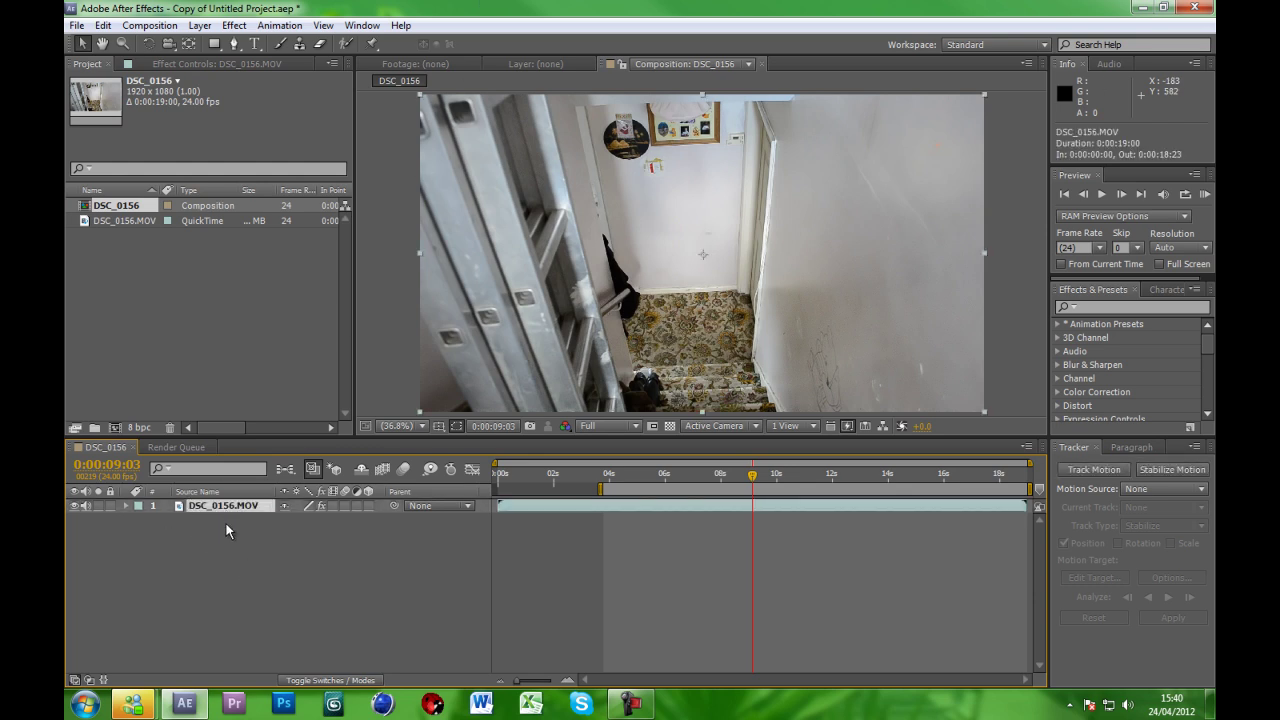
click(229, 582)
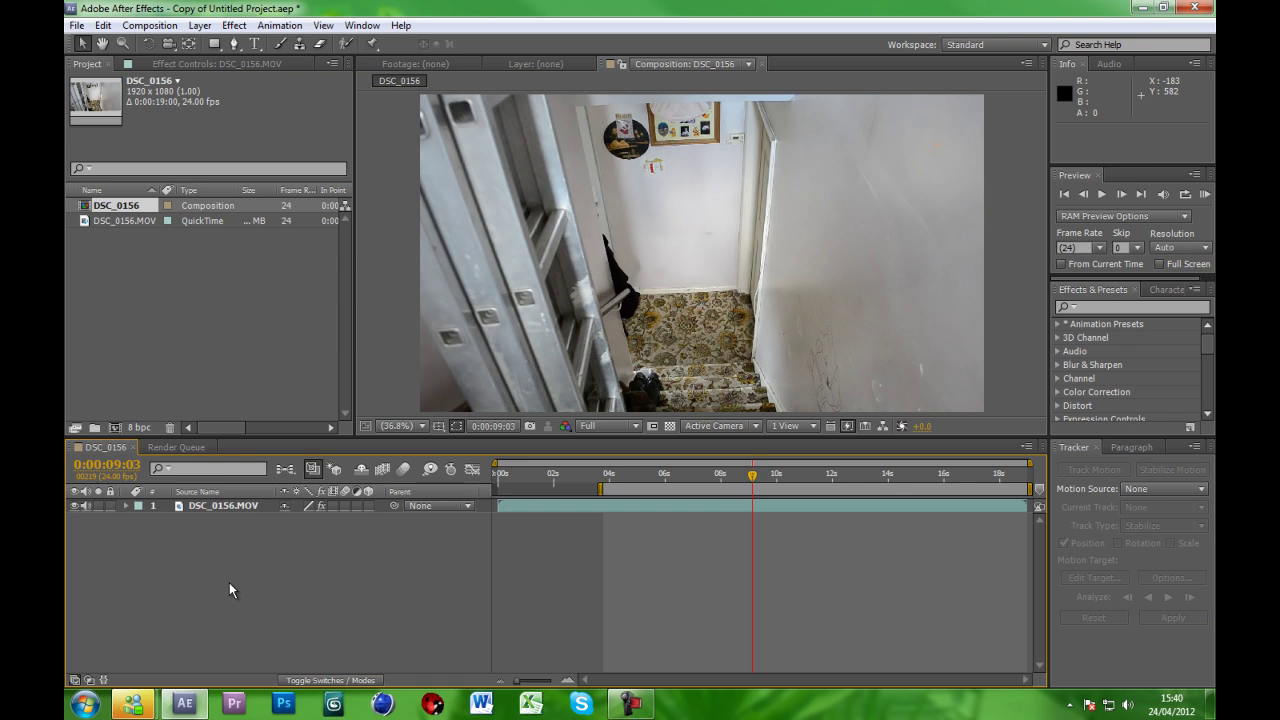
Add Adjustment Layer 1 above the footage and apply the Looks effect to it.
key(ctrl+alt+y)
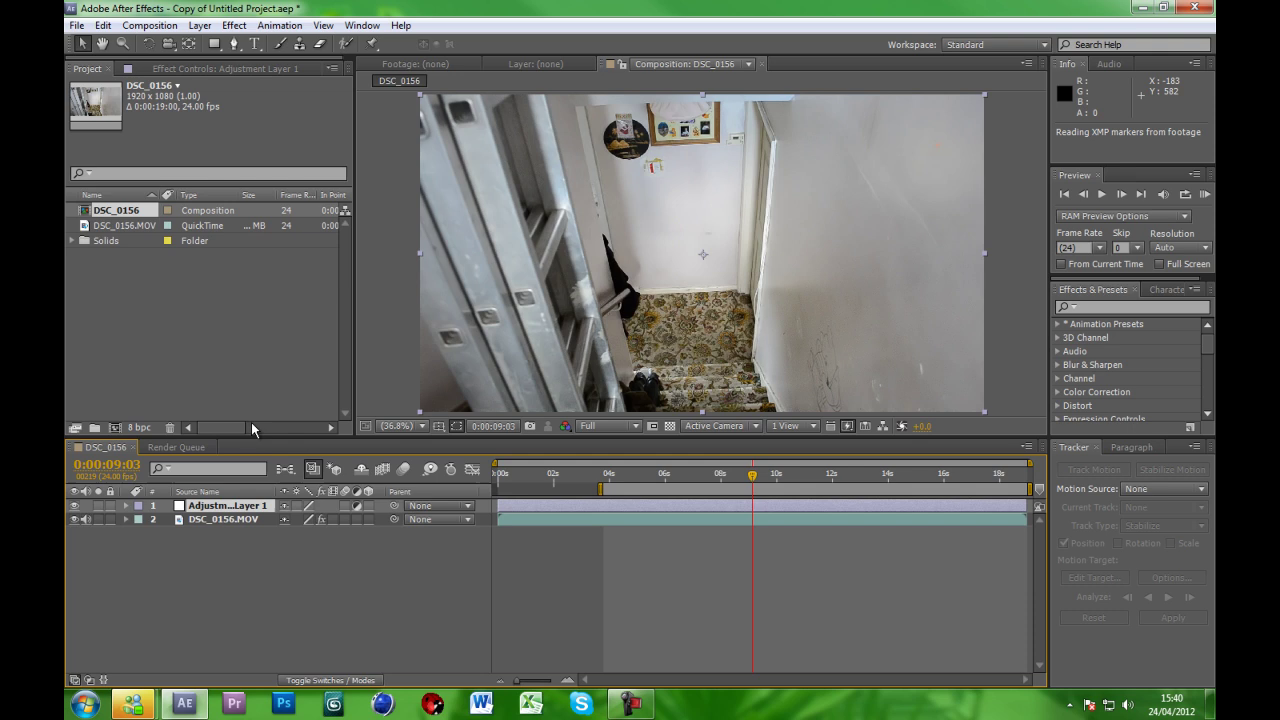
click(151, 26)
mouse_move(205, 24)
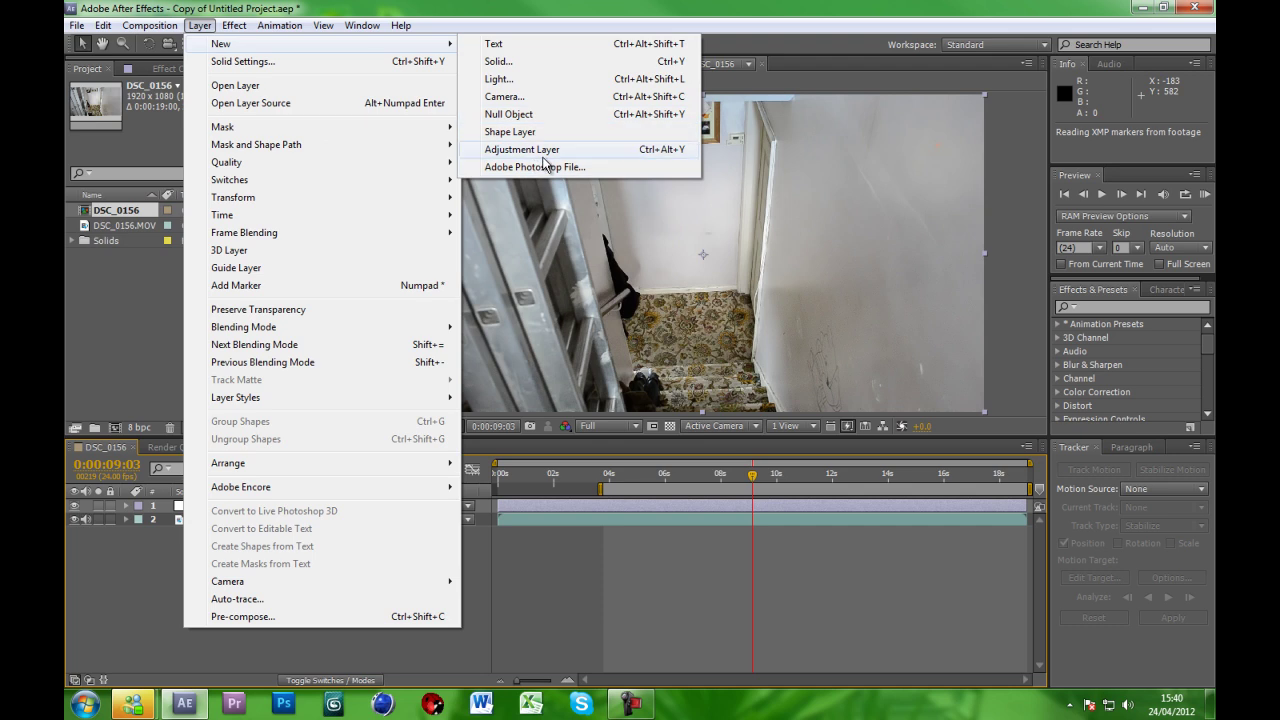
click(548, 155)
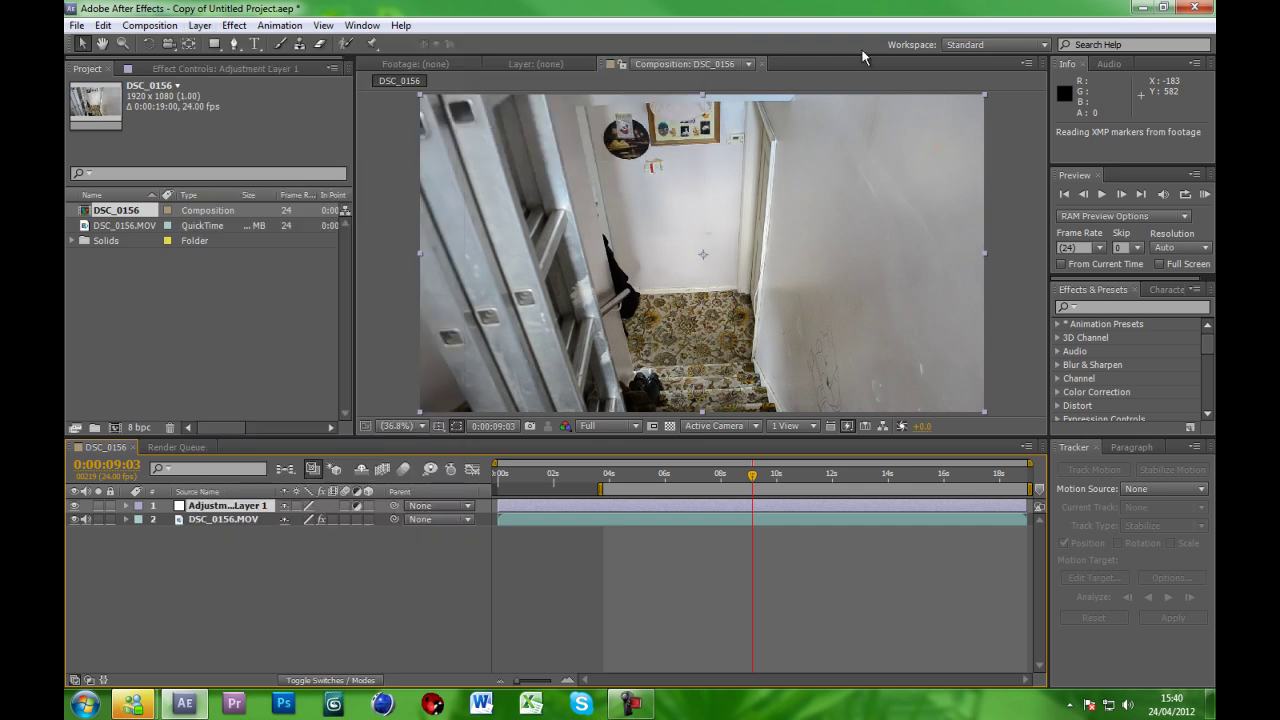
click(1104, 306)
text(looks)
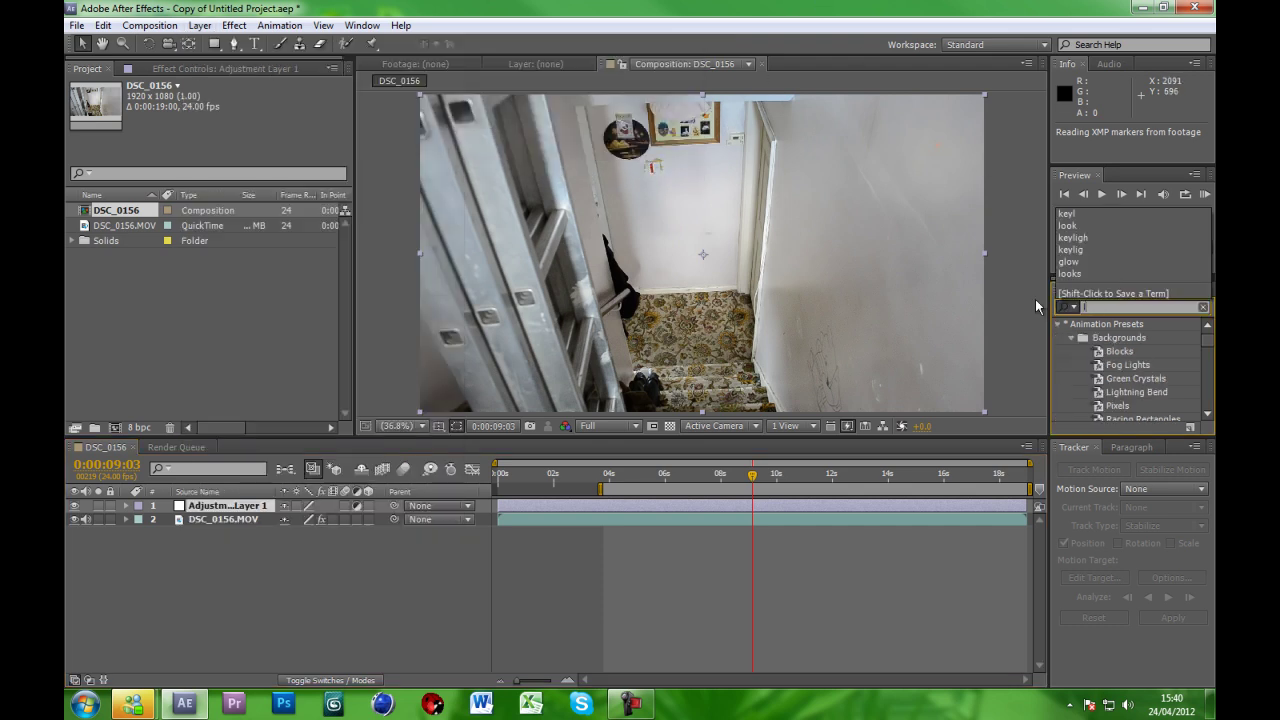
drag(1105, 337, 225, 507)
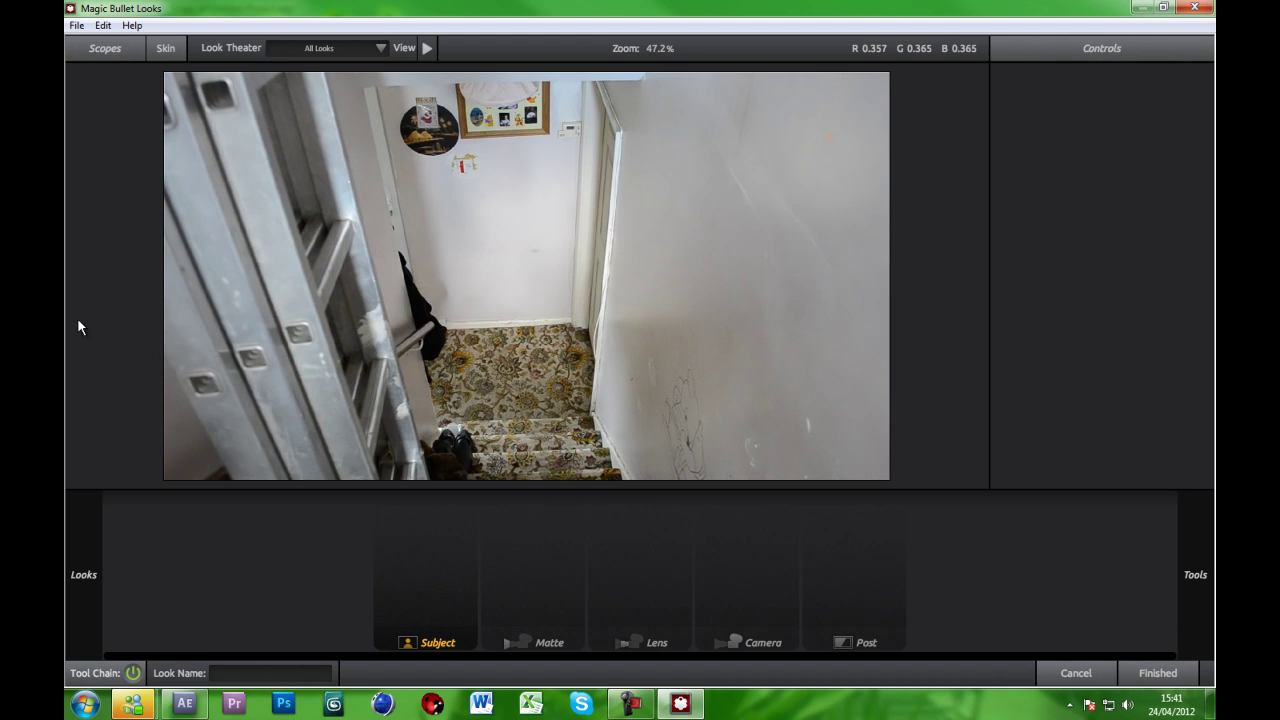
mouse_move(83, 570)
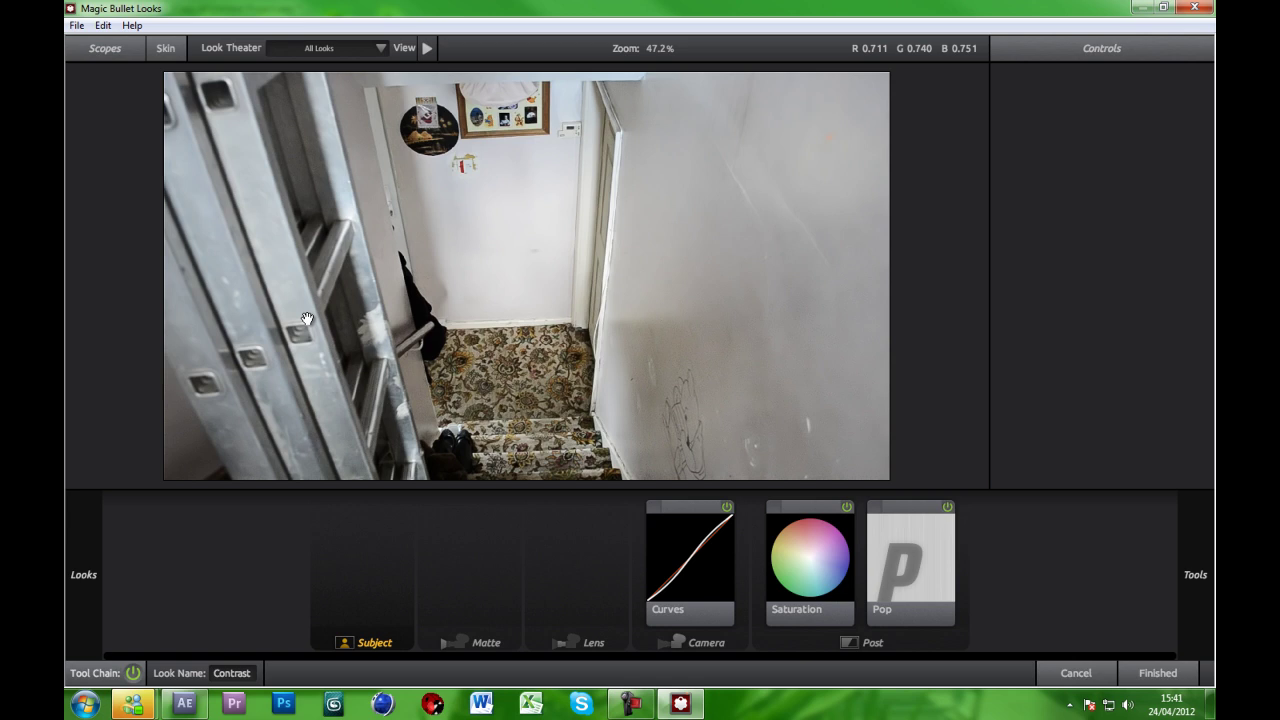
mouse_move(85, 537)
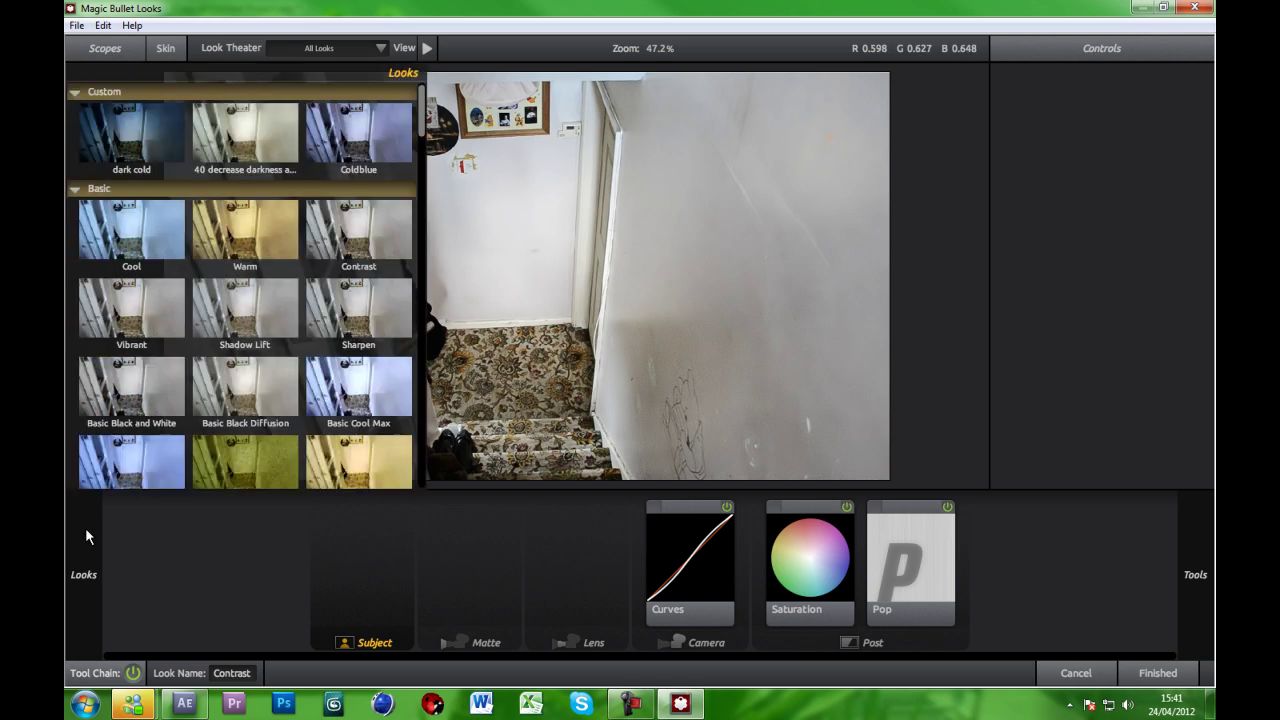
click(137, 141)
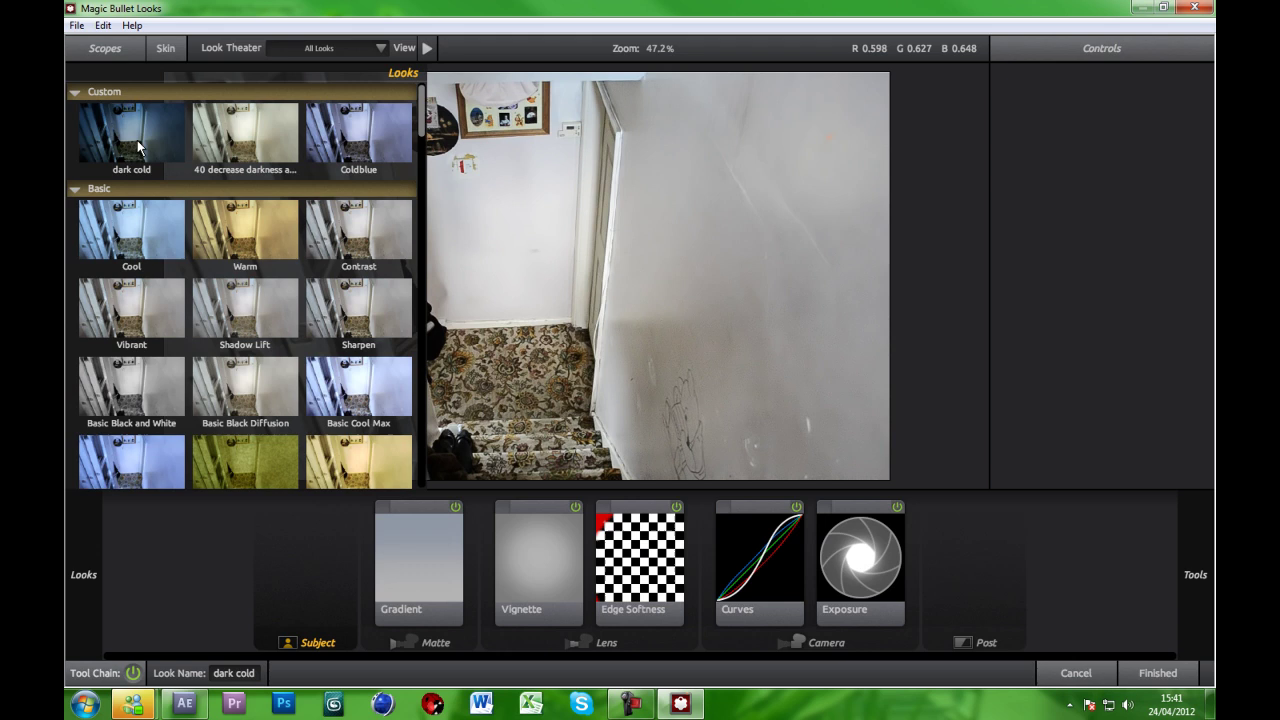
click(371, 125)
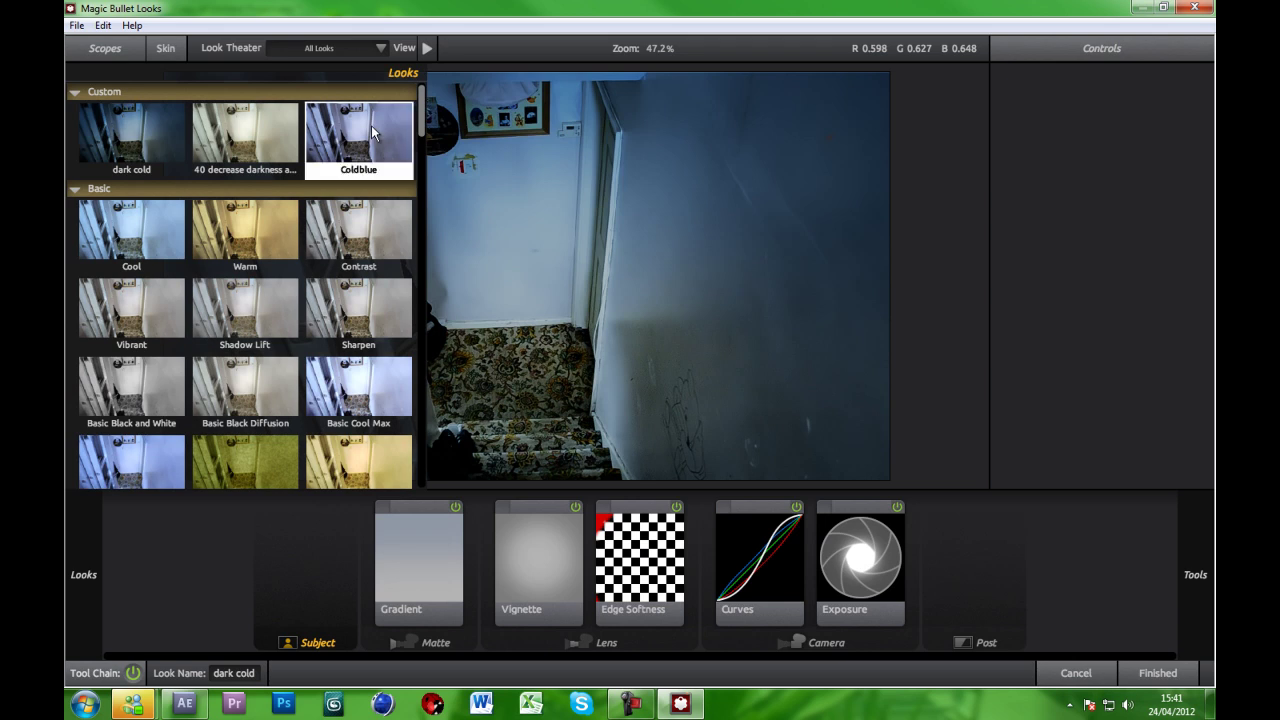
click(266, 126)
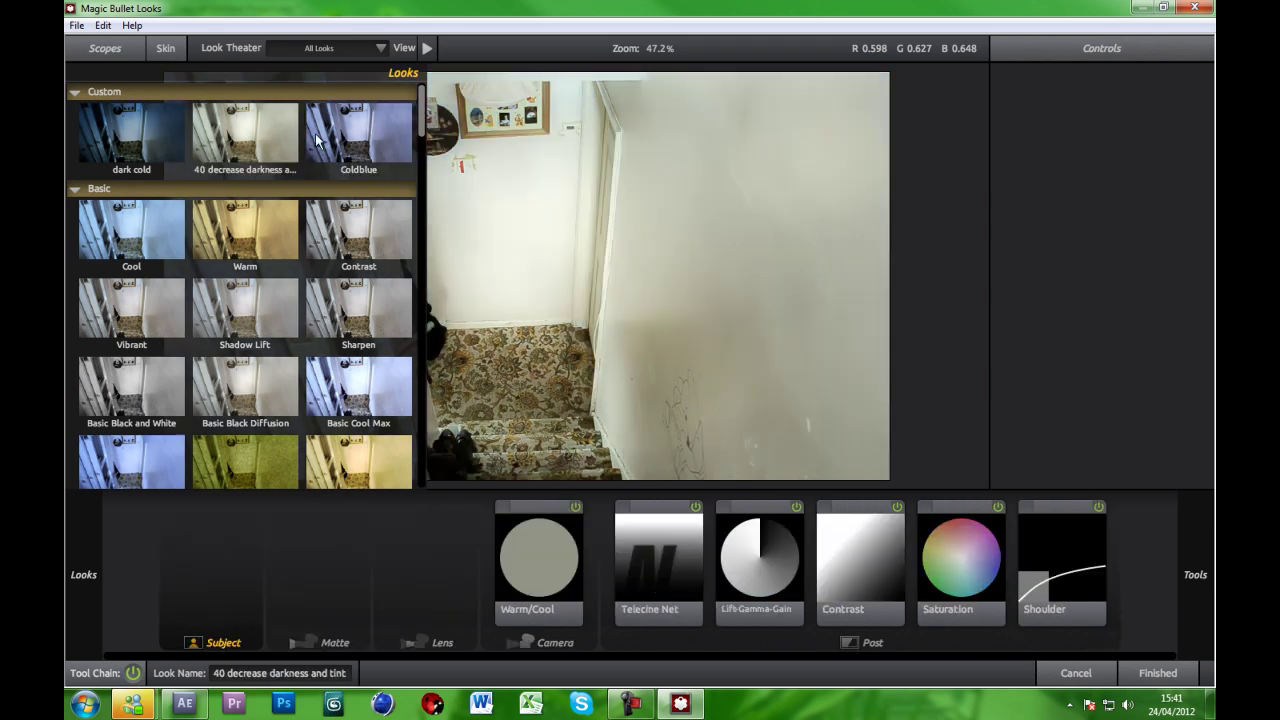
click(335, 154)
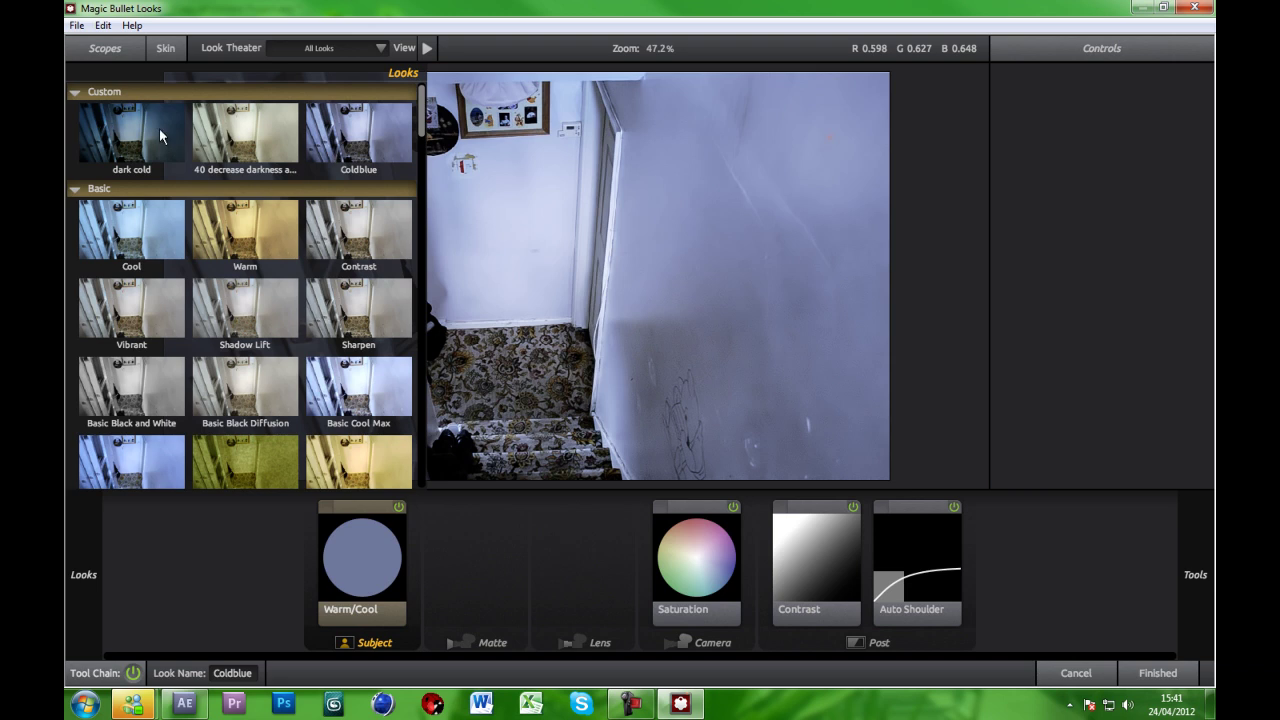
click(159, 128)
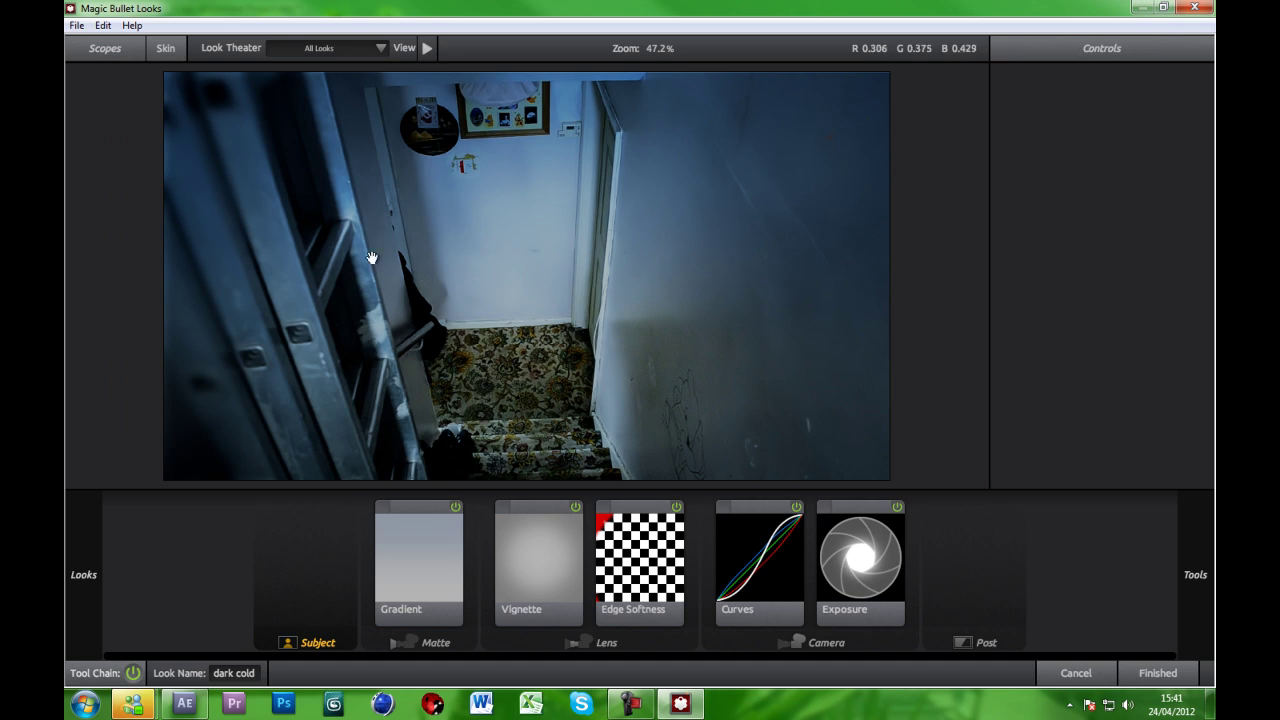
mouse_move(85, 537)
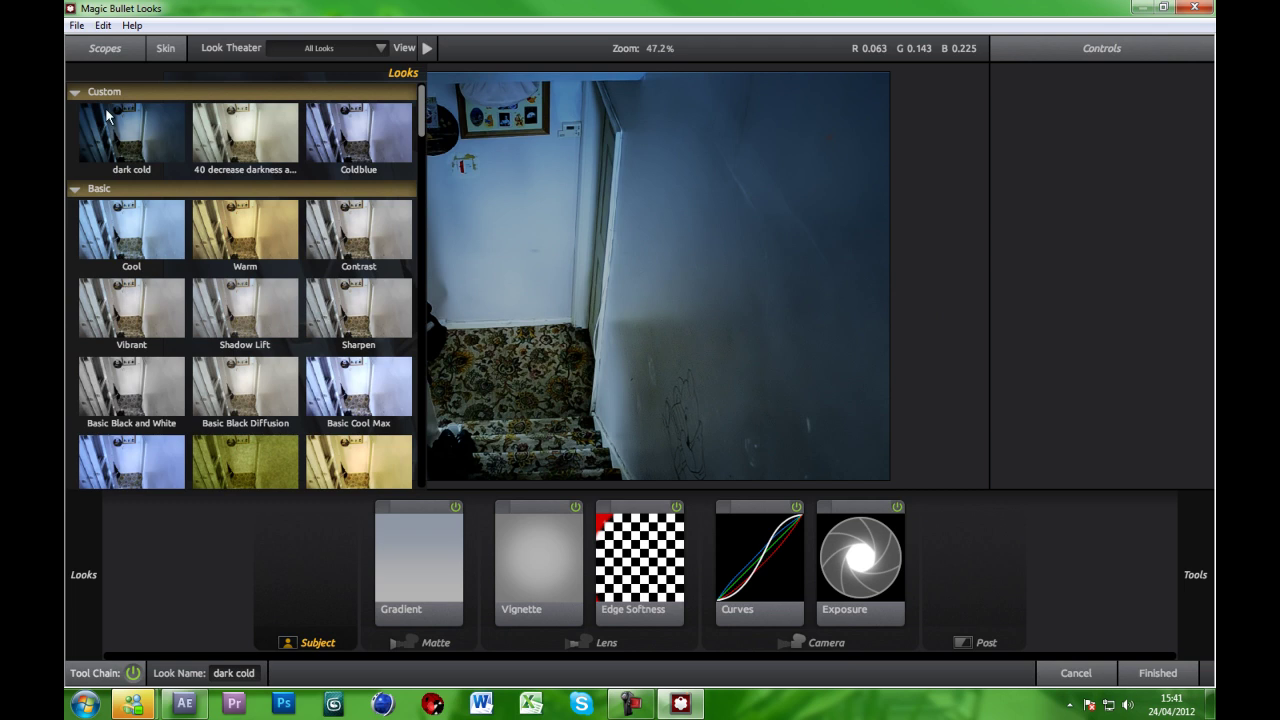
key(ctrl+n)
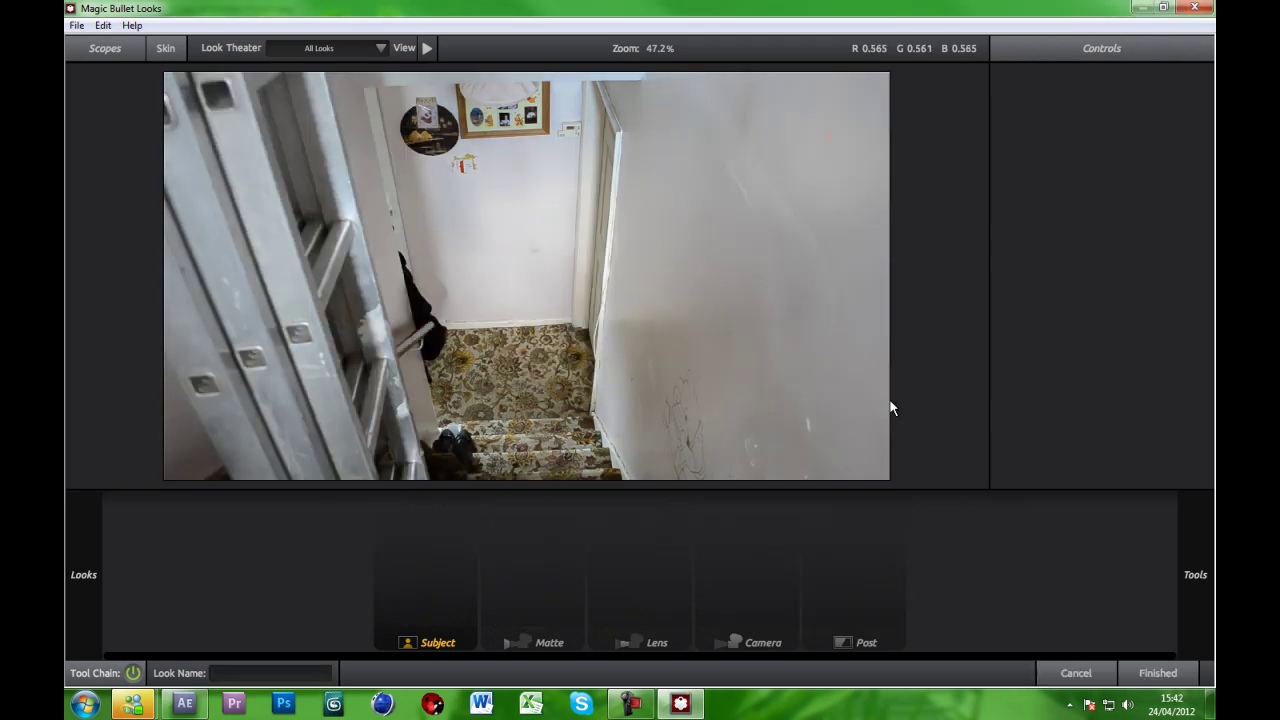
Add an Exposure tool from the Tools drawer to the Camera stage.
mouse_move(1200, 579)
click(745, 581)
mouse_move(1203, 585)
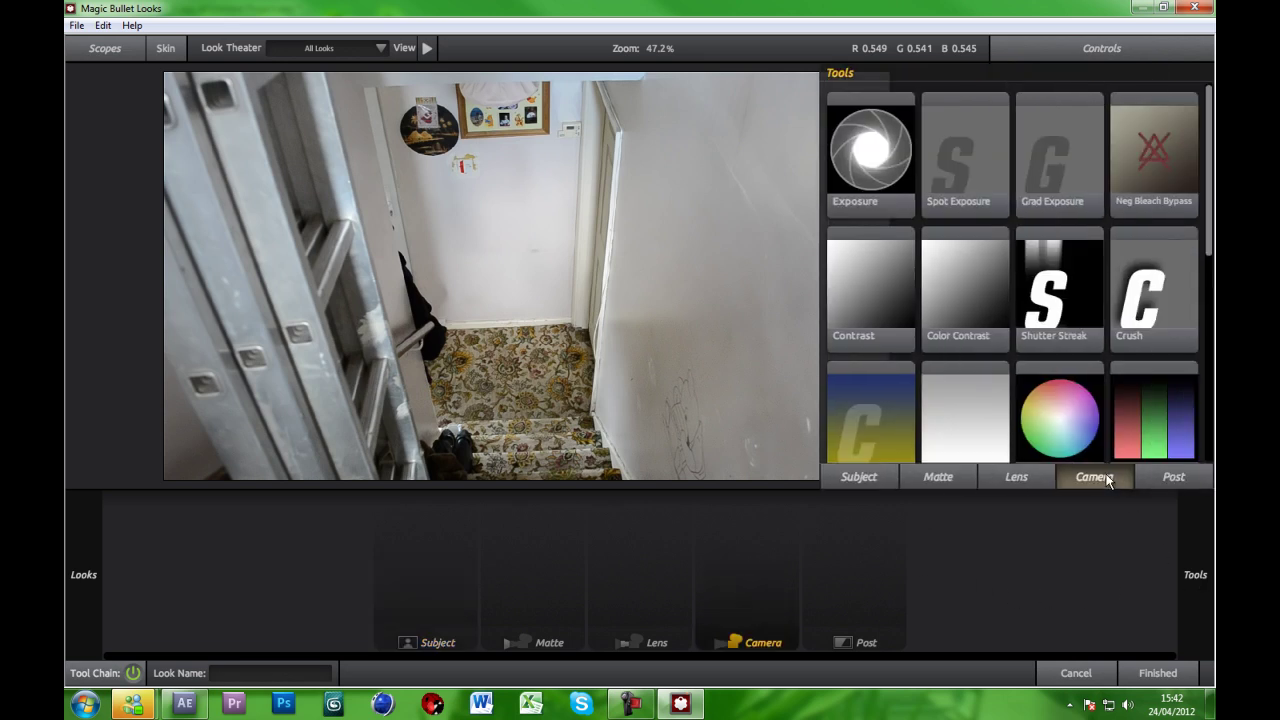
scroll(1210, 190, down, 3)
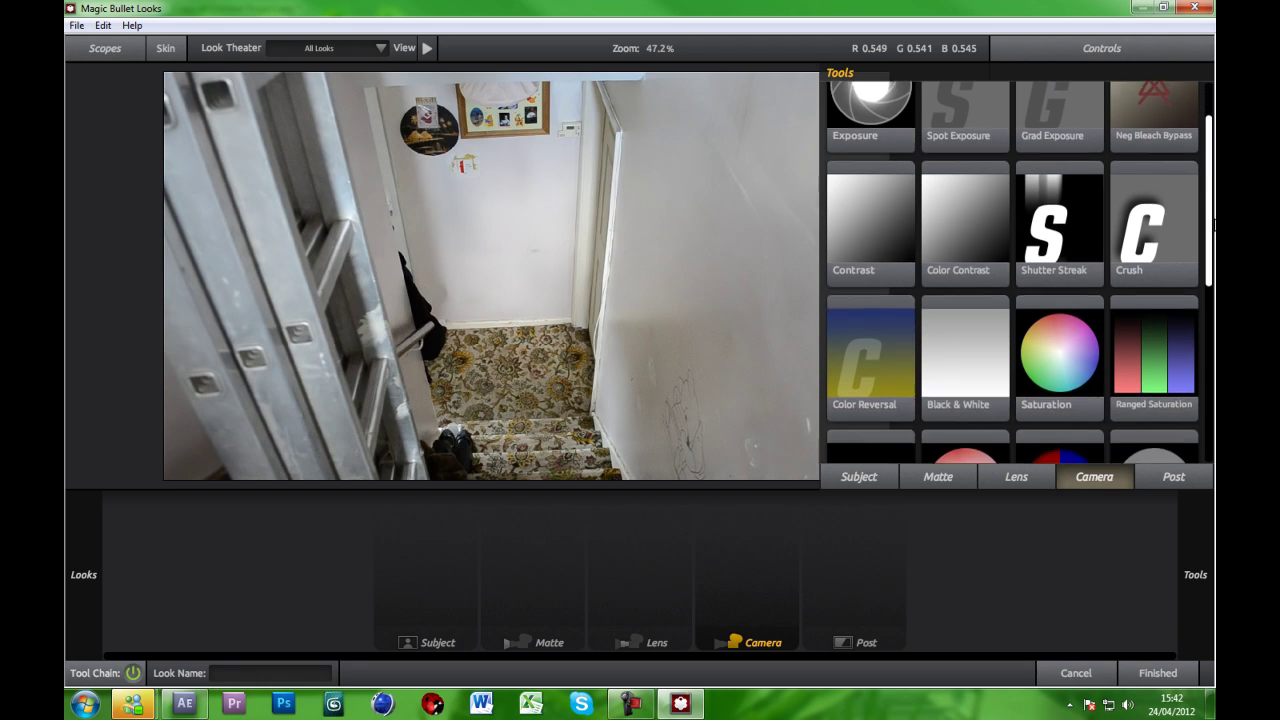
scroll(1158, 200, up, 3)
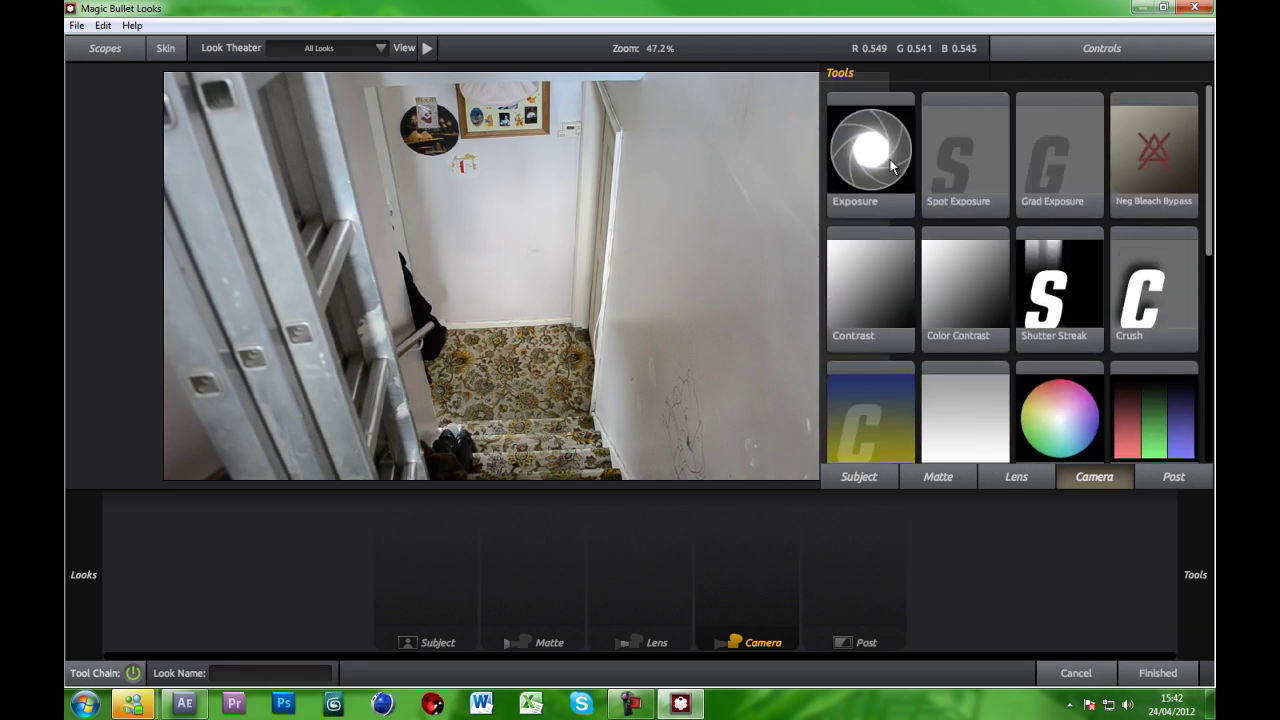
drag(890, 165, 810, 570)
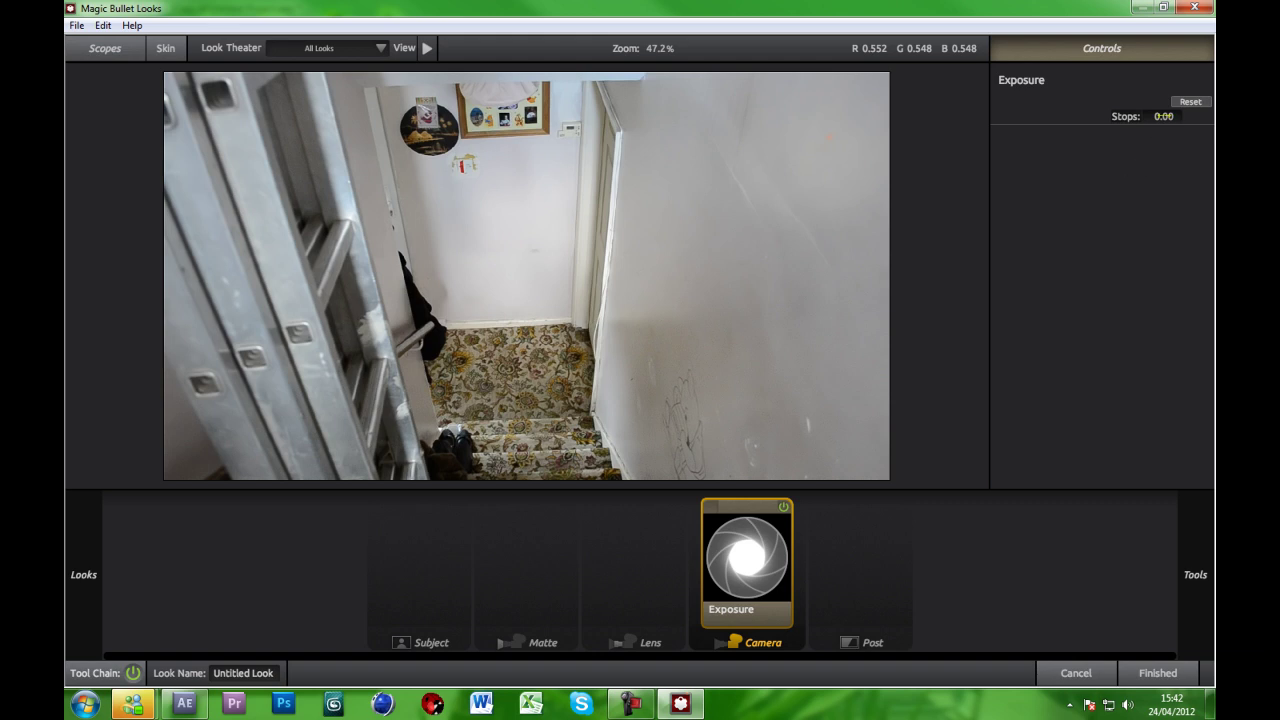
Set Exposure to -1.00 stops, toggling it on and off to compare.
drag(1160, 117, 1119, 176)
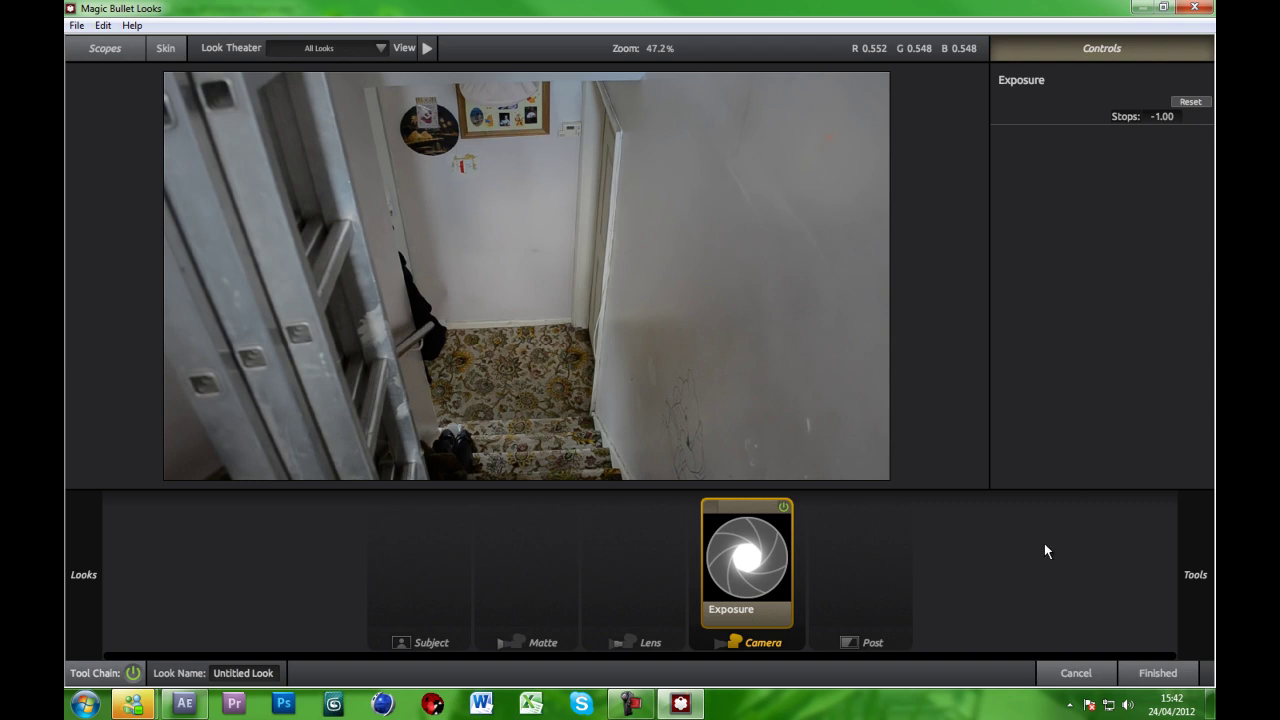
click(783, 508)
click(783, 508)
click(783, 508)
click(783, 508)
Add Curves after Exposure and bend the RGB curve into an S, comparing on and off.
mouse_move(1200, 570)
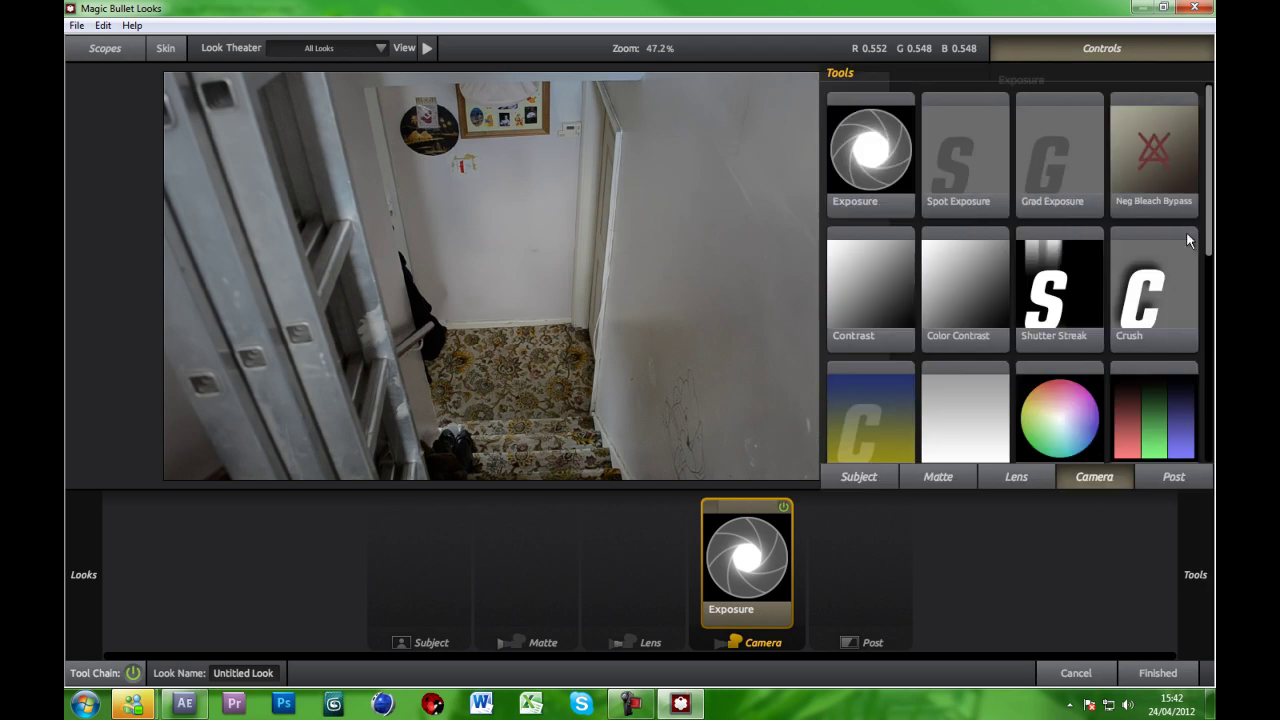
drag(1209, 197, 1156, 405)
drag(964, 293, 784, 595)
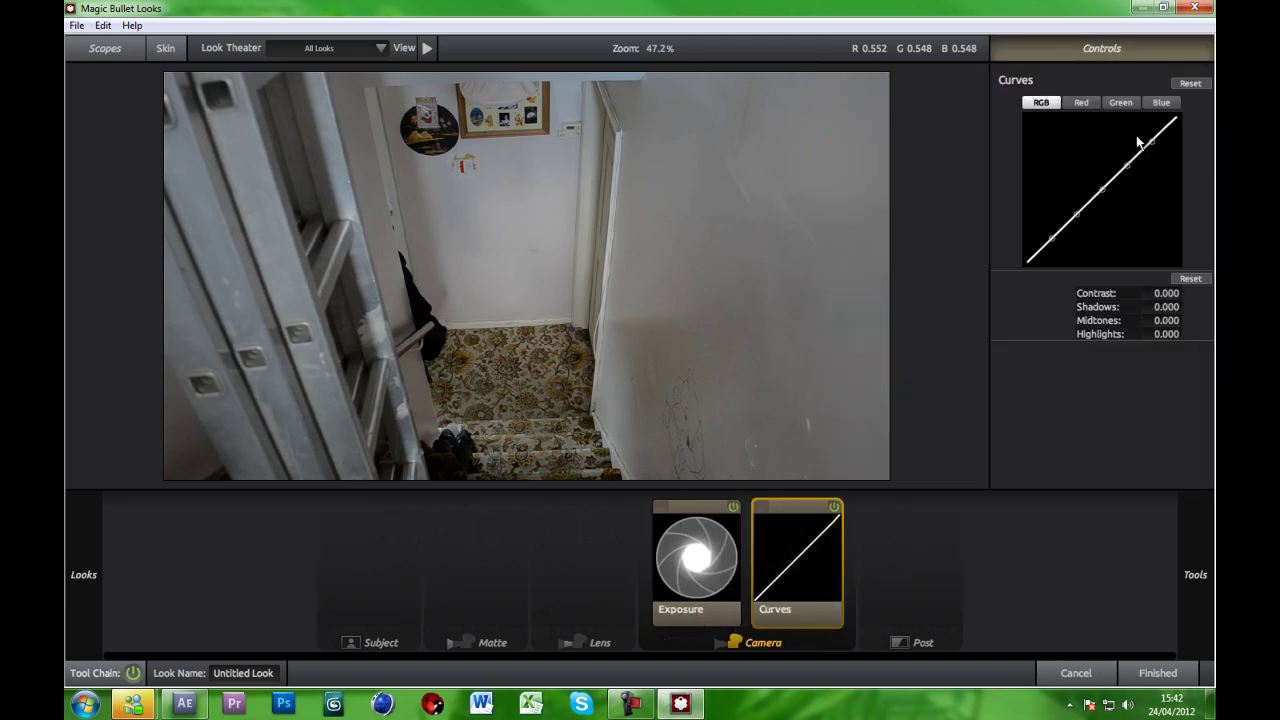
drag(1153, 144, 1127, 152)
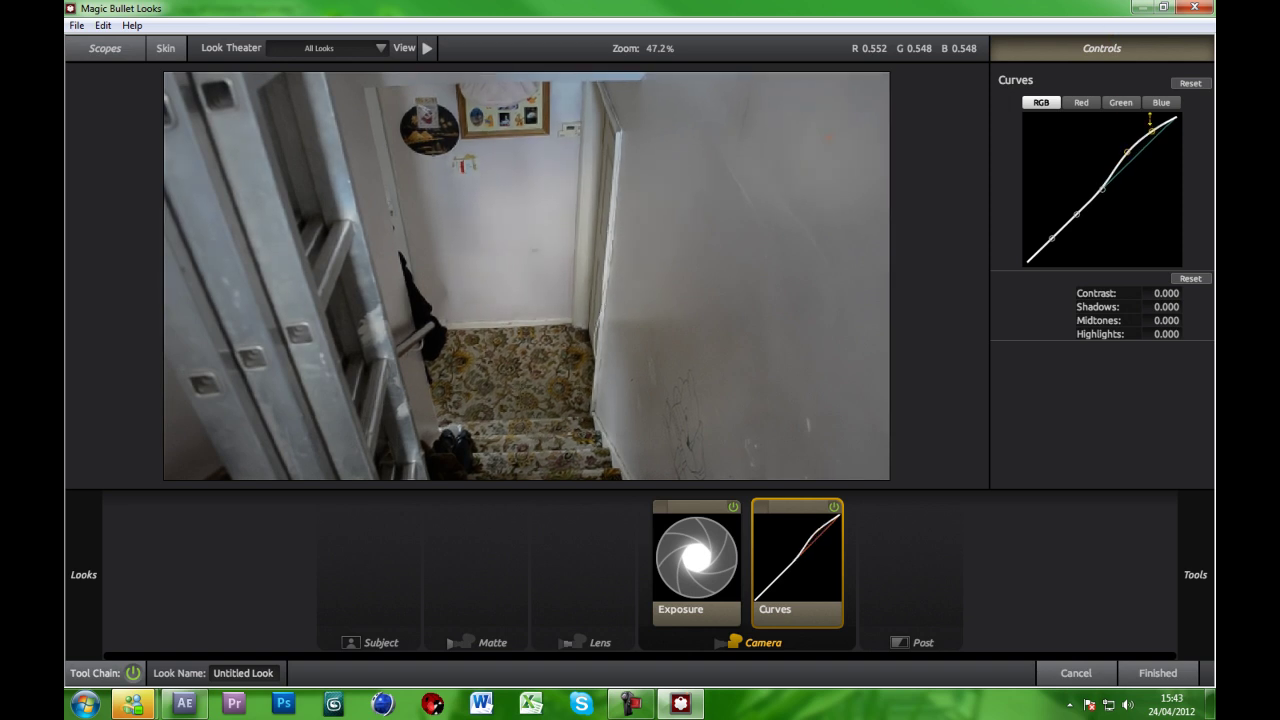
drag(1077, 214, 1052, 252)
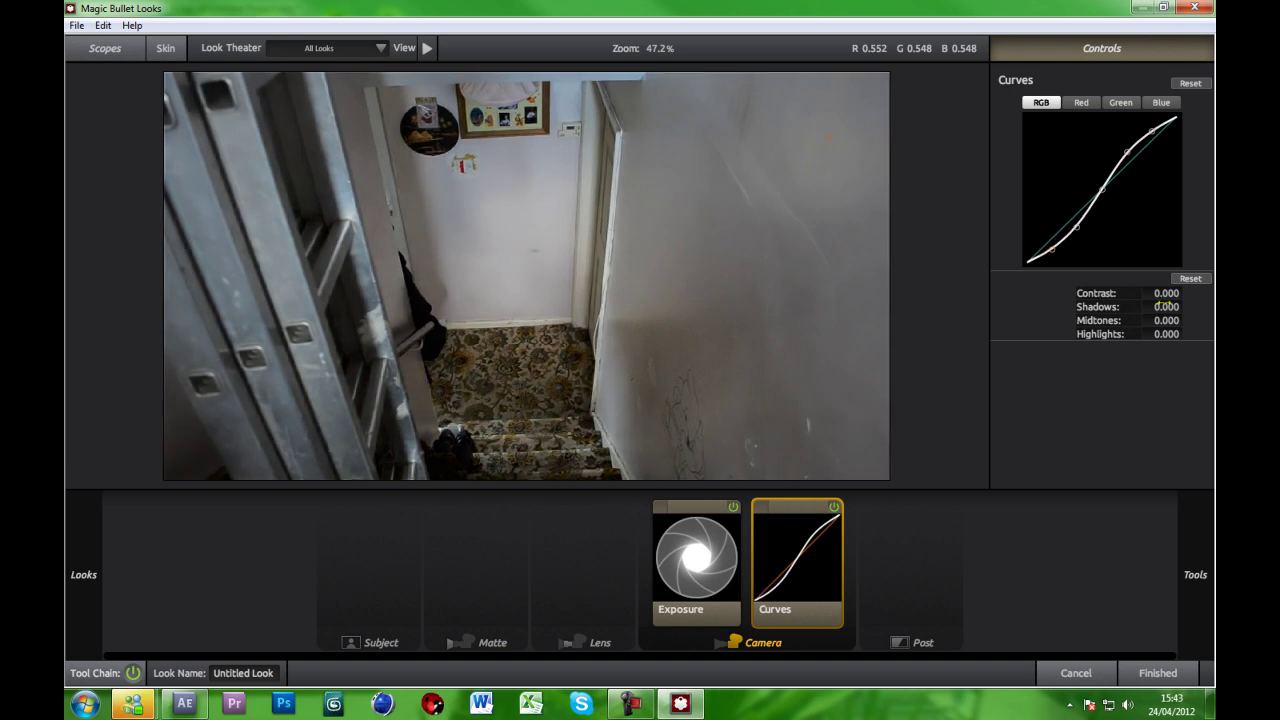
click(830, 509)
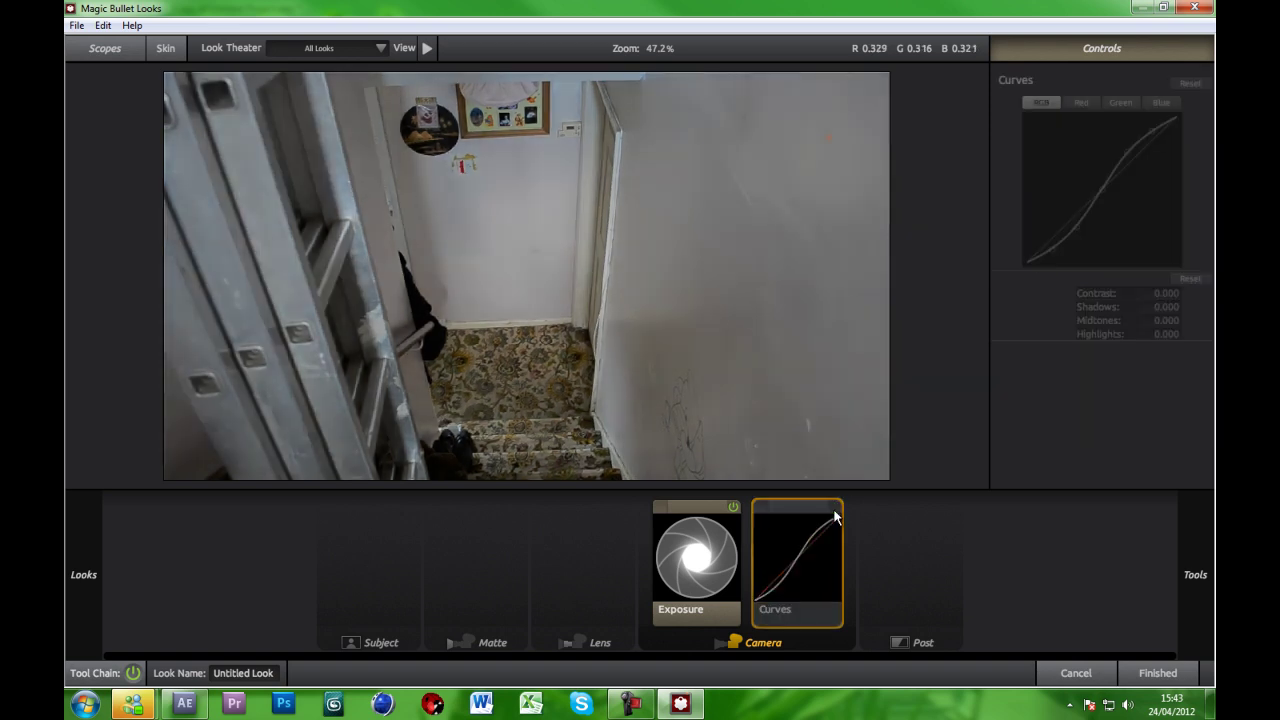
click(833, 510)
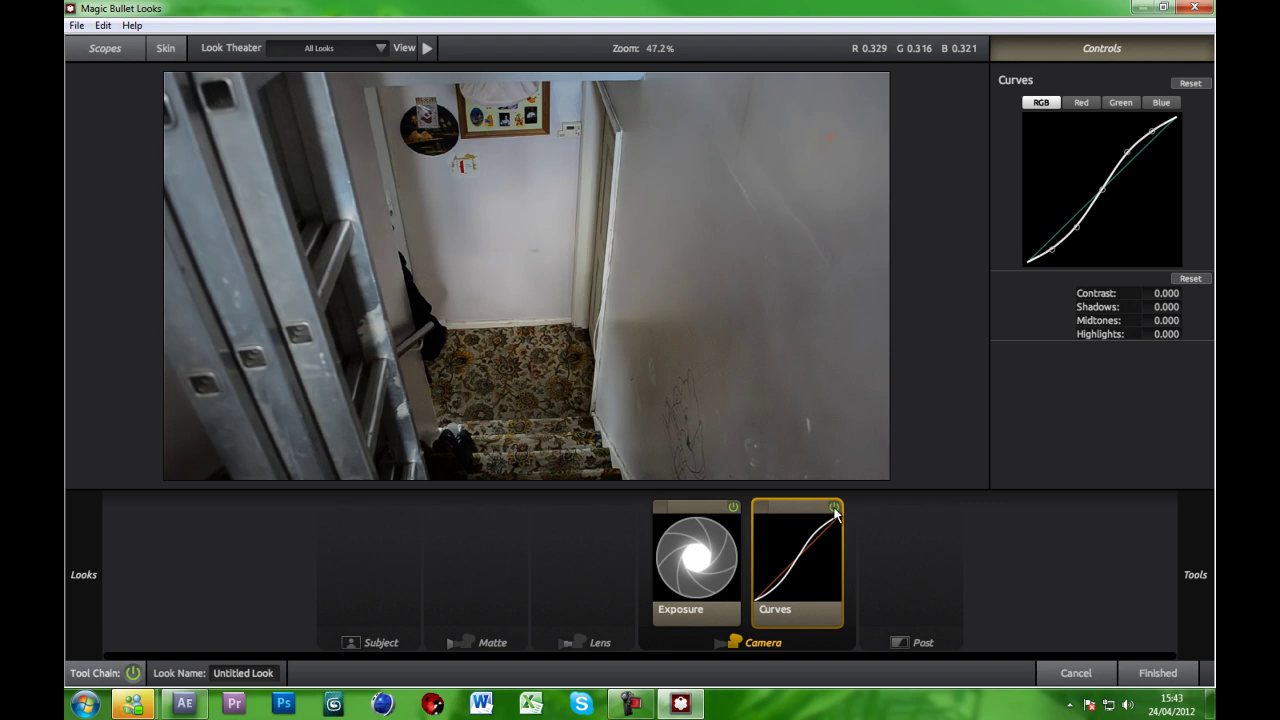
click(834, 510)
click(835, 512)
Adjust the blue curve's highlights and lows, and pull green and red midtones down slightly.
click(1160, 102)
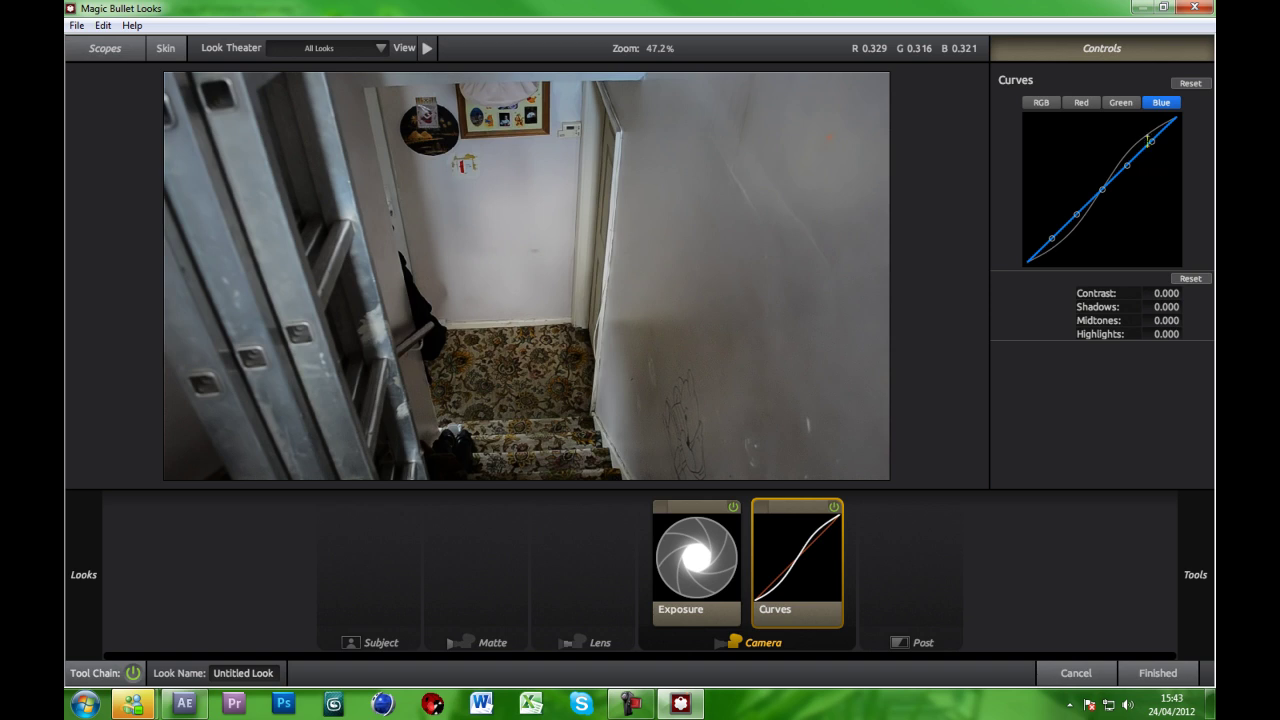
drag(1155, 137, 1109, 40)
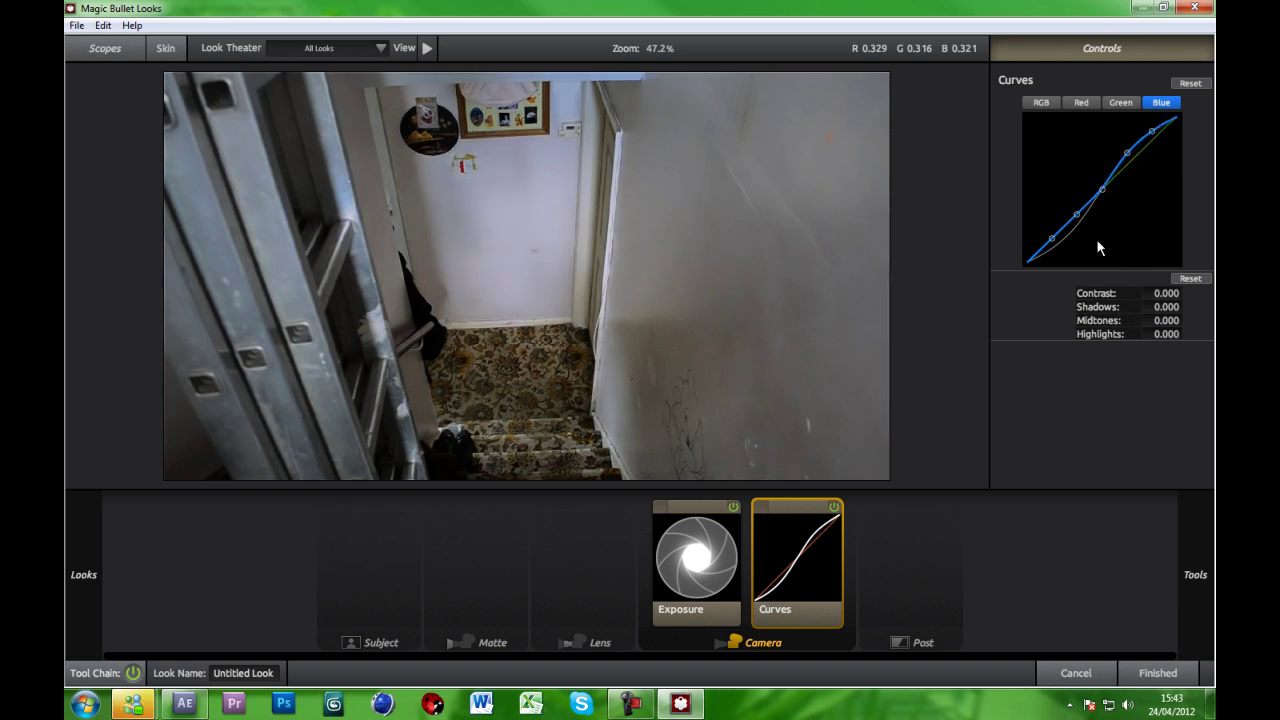
drag(1072, 212, 1075, 357)
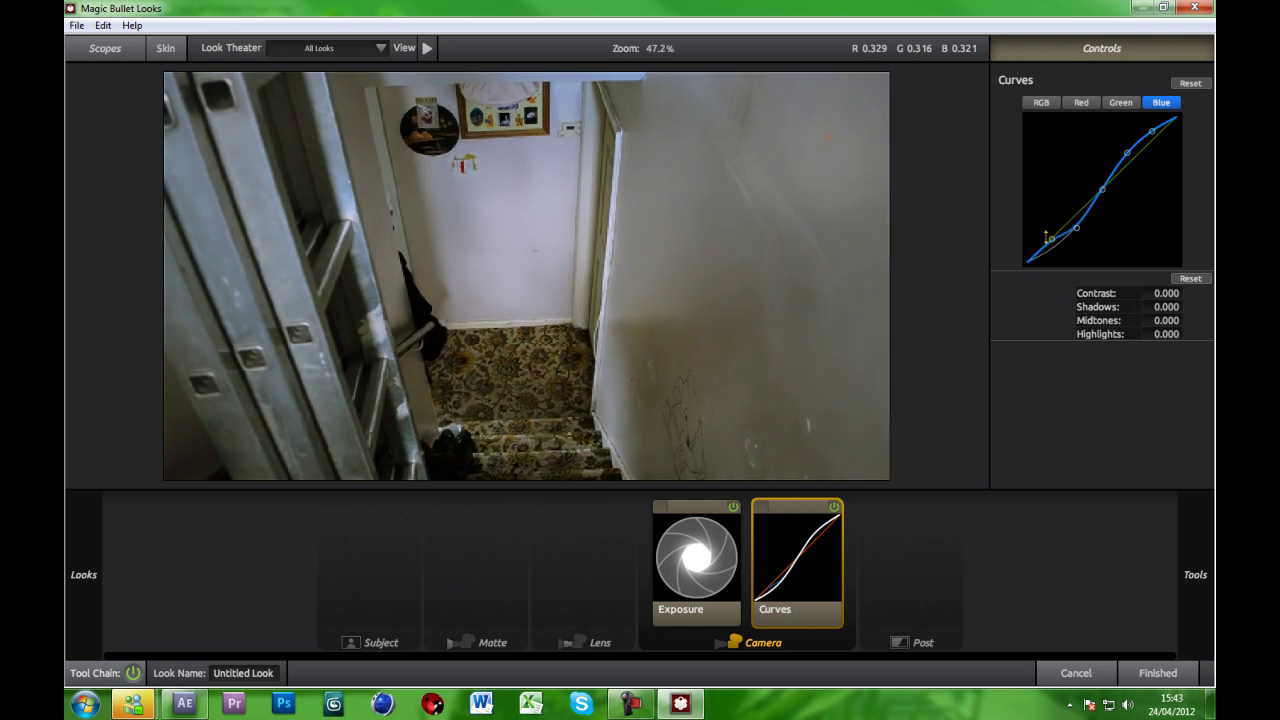
drag(1076, 228, 1063, 115)
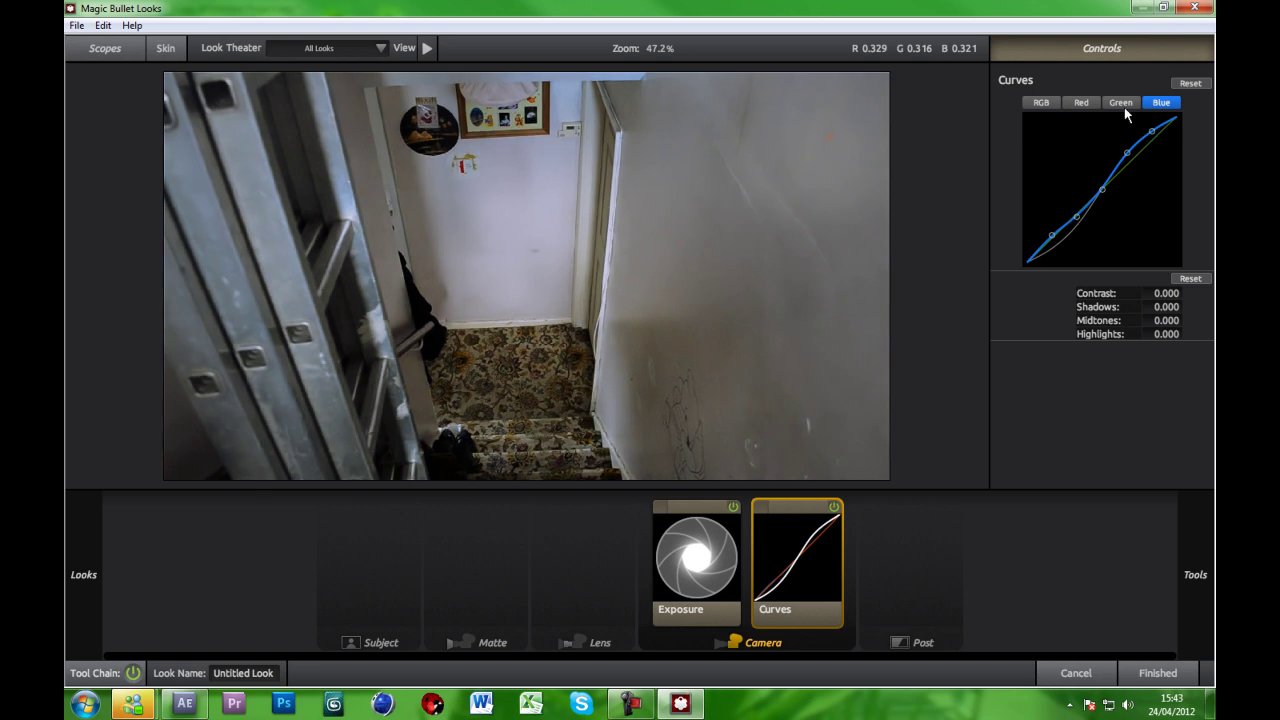
click(1122, 104)
drag(1104, 193, 1102, 250)
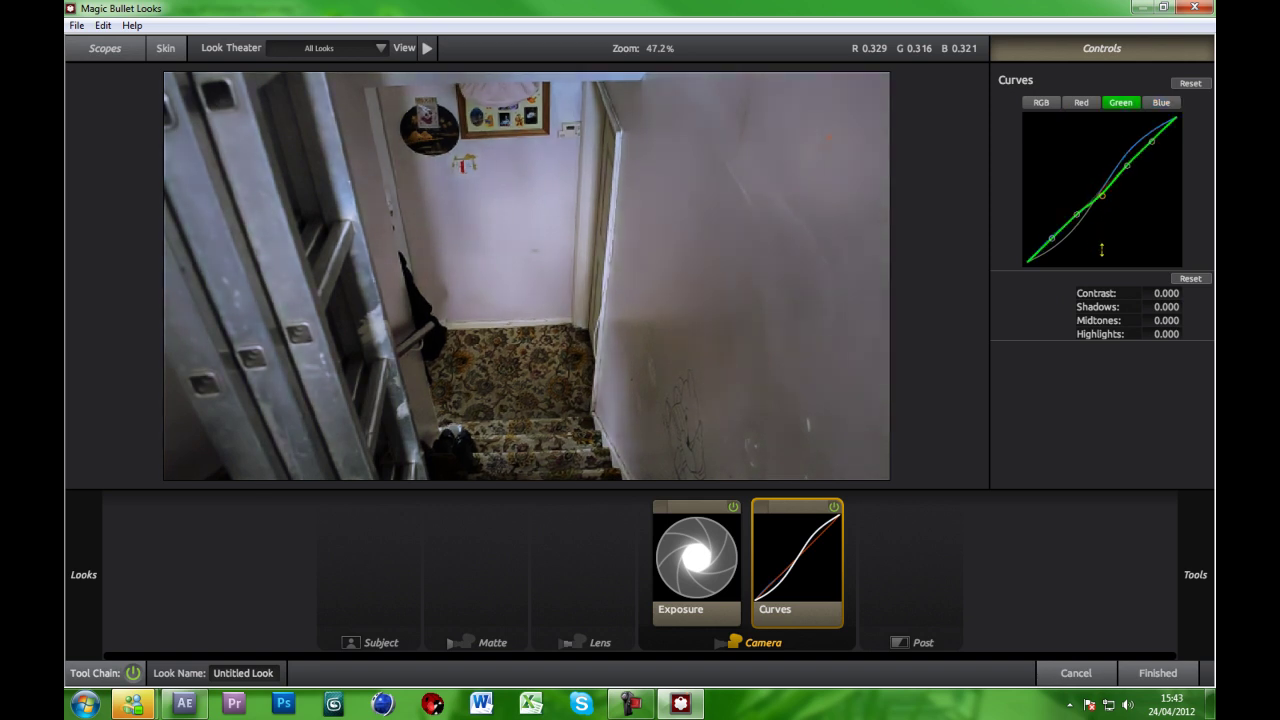
click(1093, 102)
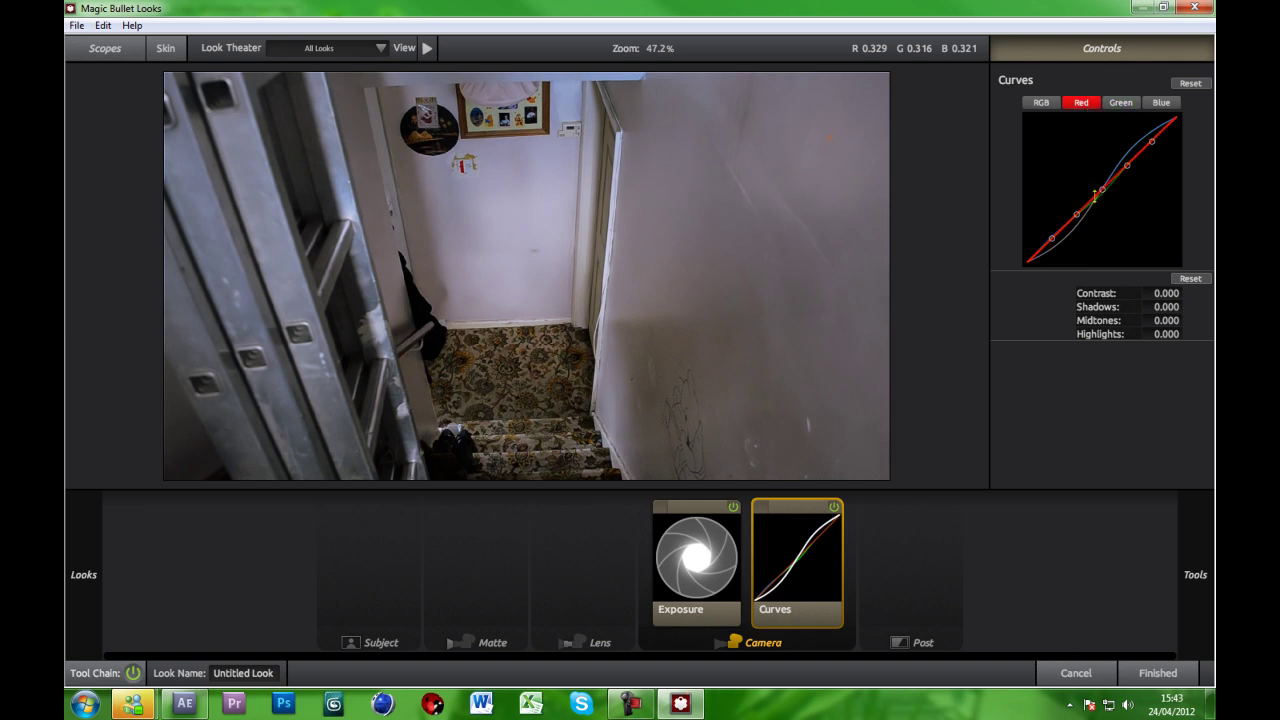
drag(1104, 191, 1097, 243)
Toggle Curves and Exposure on and off to compare the finished grade.
click(835, 507)
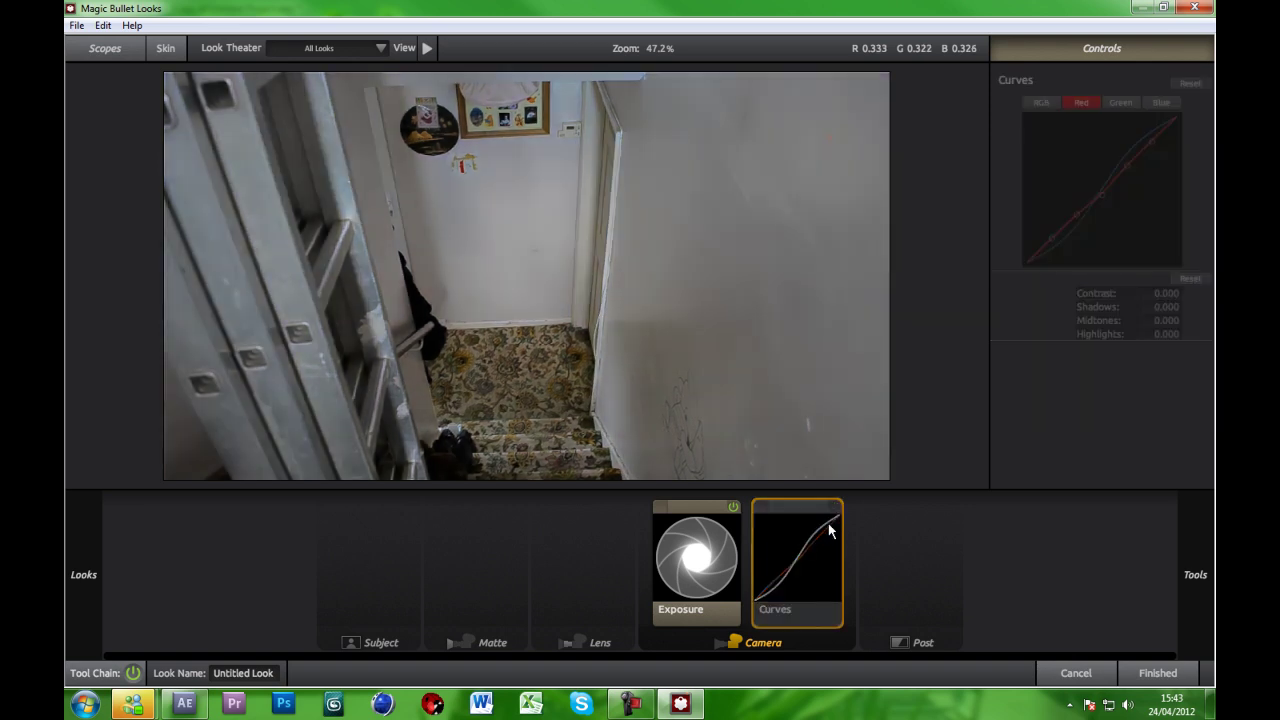
click(835, 507)
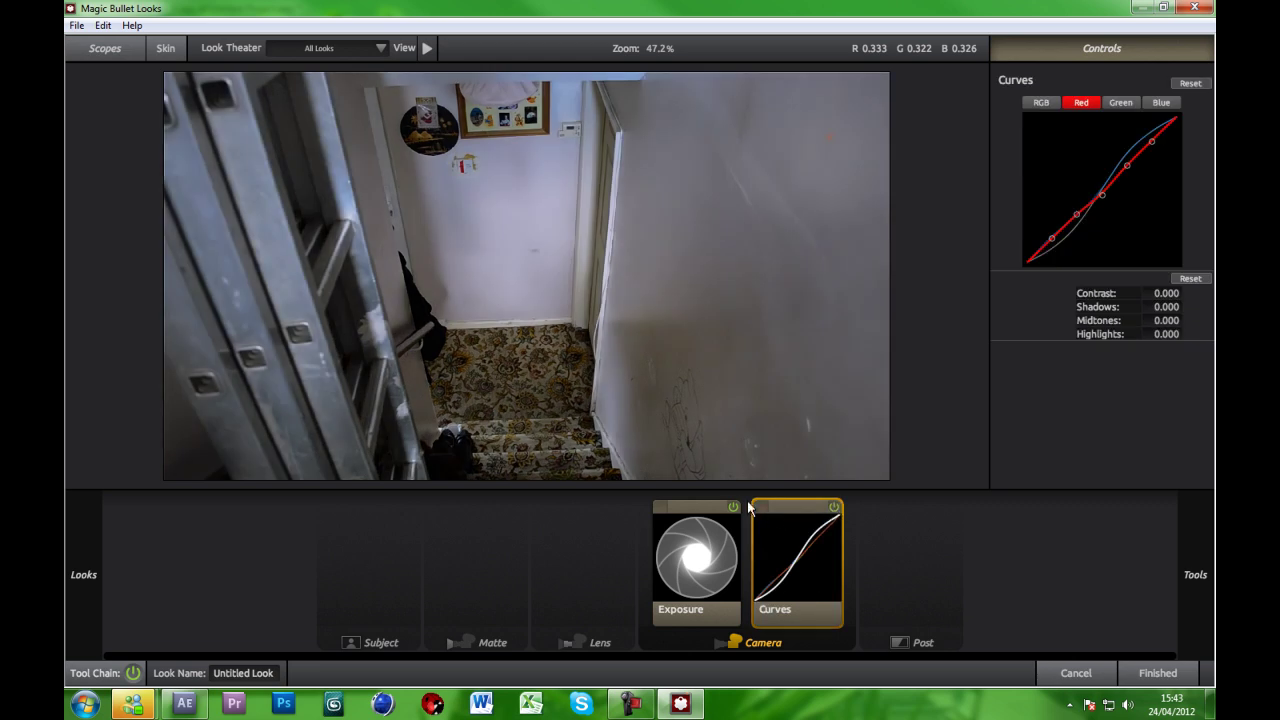
click(740, 518)
click(734, 508)
click(734, 508)
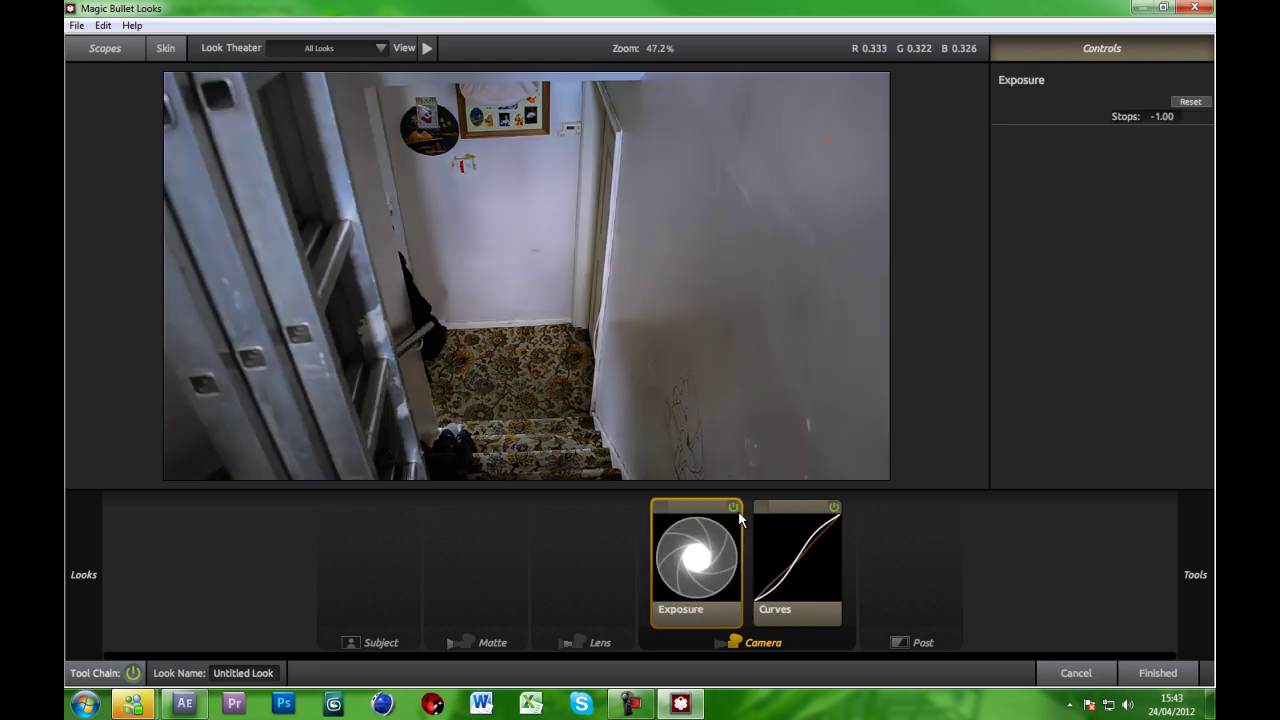
click(834, 508)
click(834, 508)
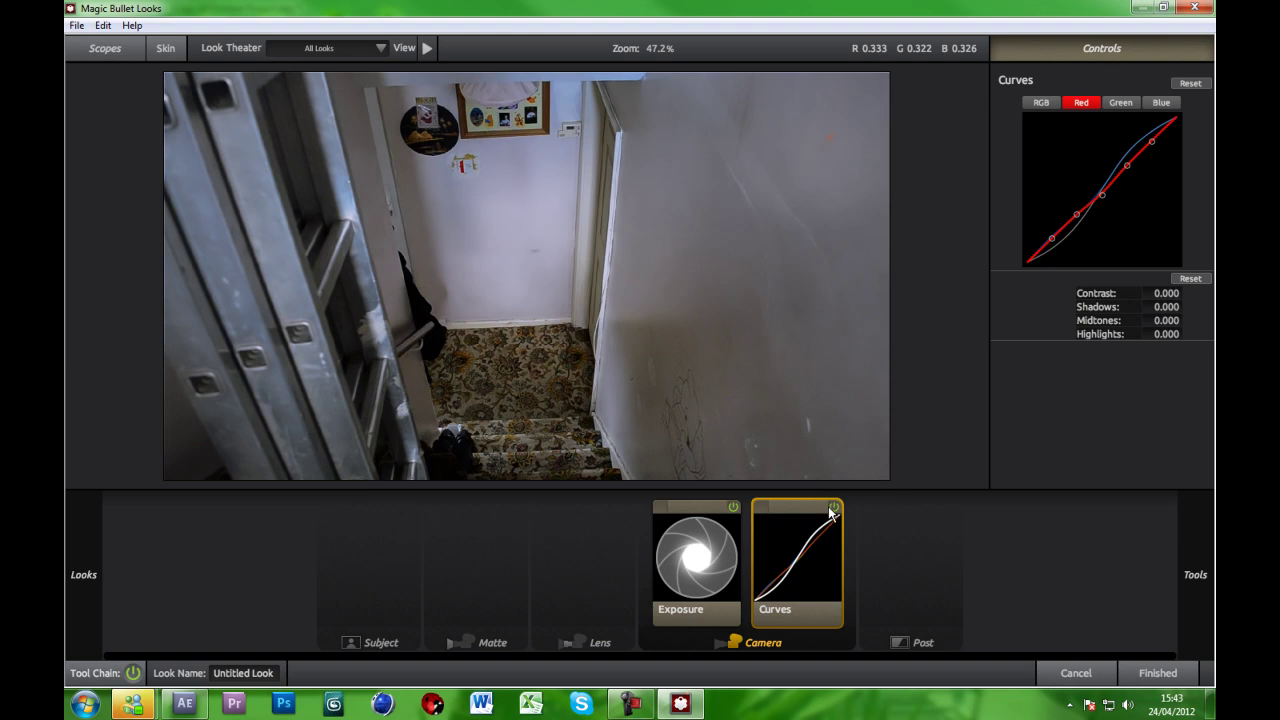
click(834, 508)
click(834, 508)
Look through the Tools drawer and Subject tools, then click Finished to apply the Exposure-and-Curves look.
mouse_move(1192, 550)
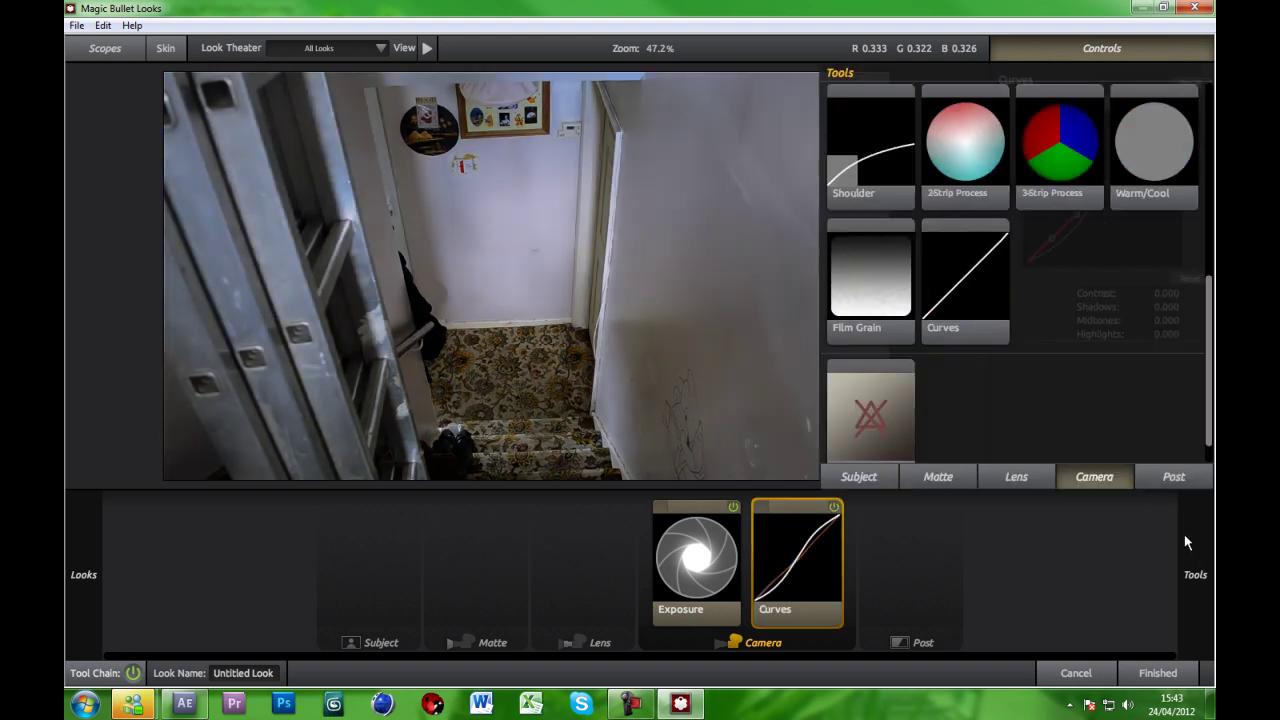
drag(1208, 320, 1197, 130)
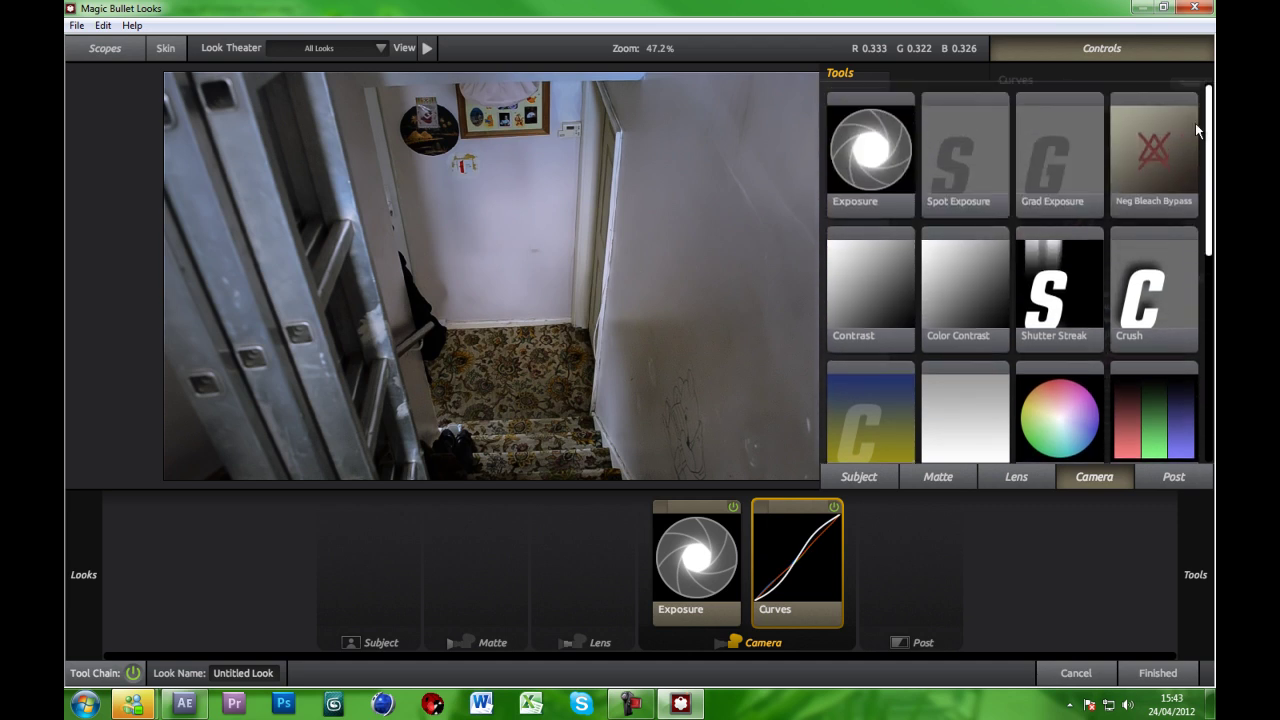
scroll(1192, 139, down, 2)
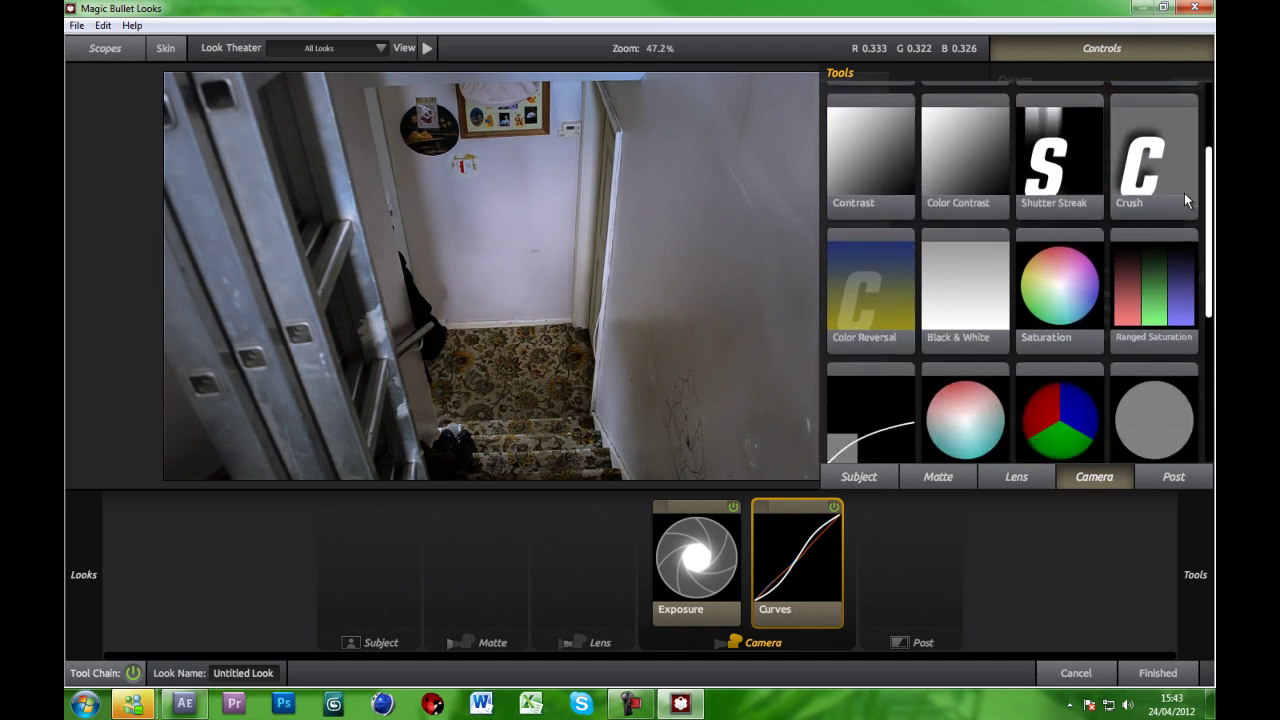
scroll(1183, 205, up, 1)
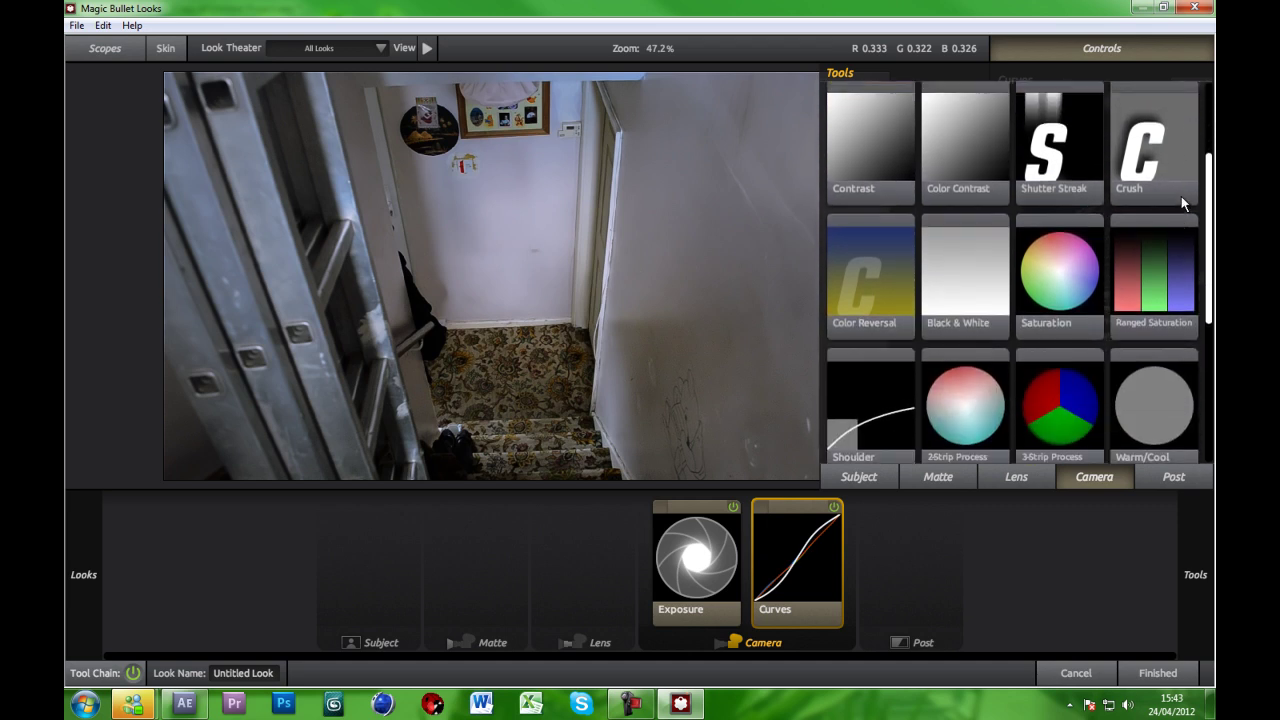
click(859, 478)
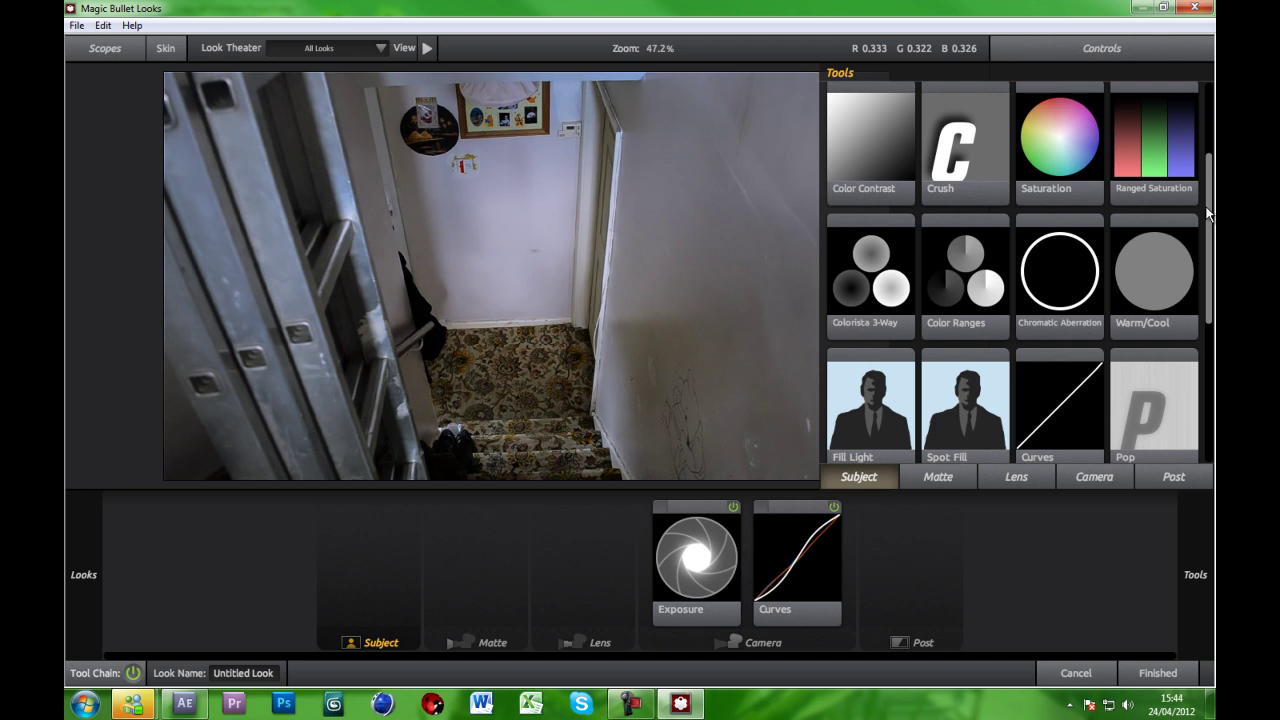
drag(1201, 170, 1186, 373)
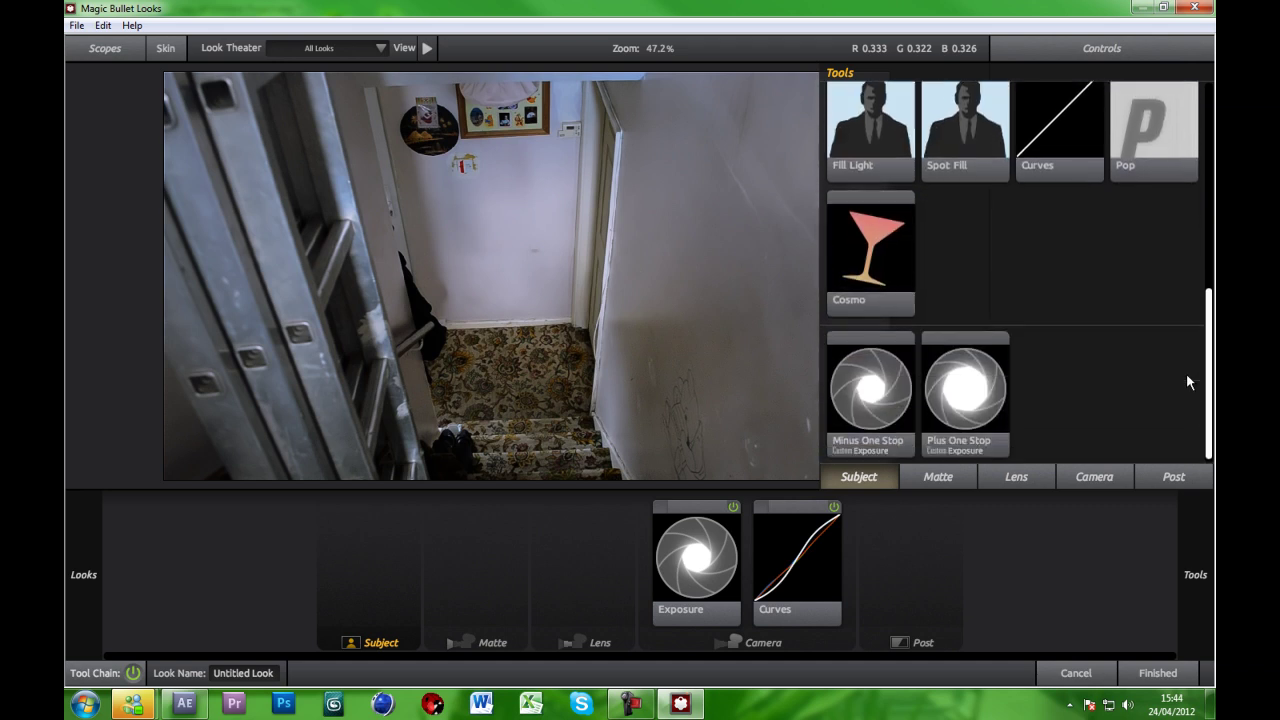
click(1150, 675)
Apply the Tint effect to the DSC_0156.MOV footage layer.
click(272, 600)
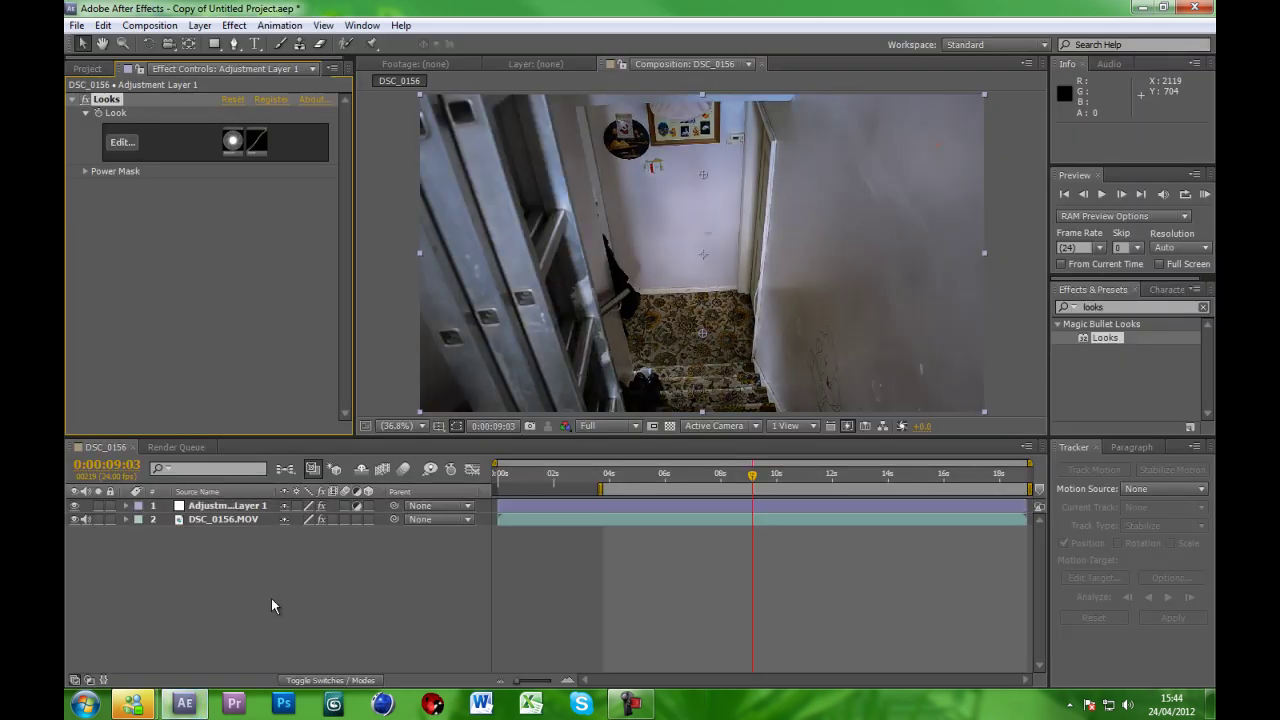
click(214, 526)
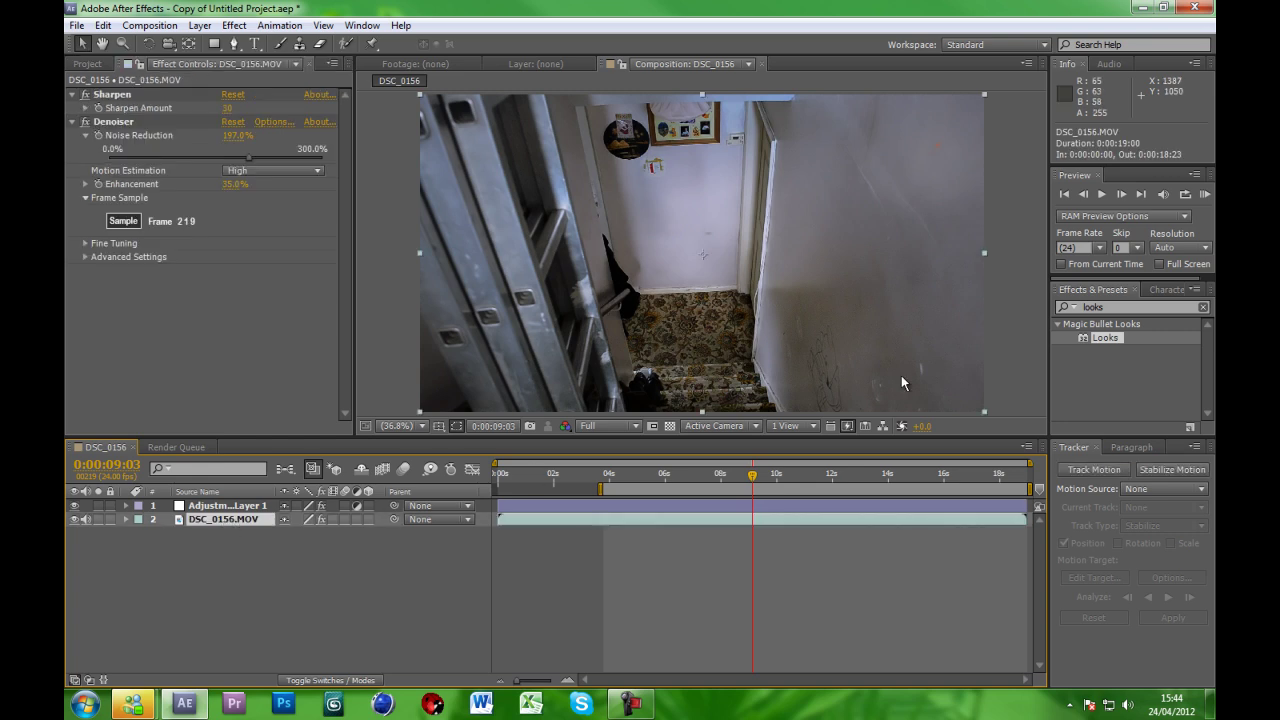
key(ctrl+5)
text(tint)
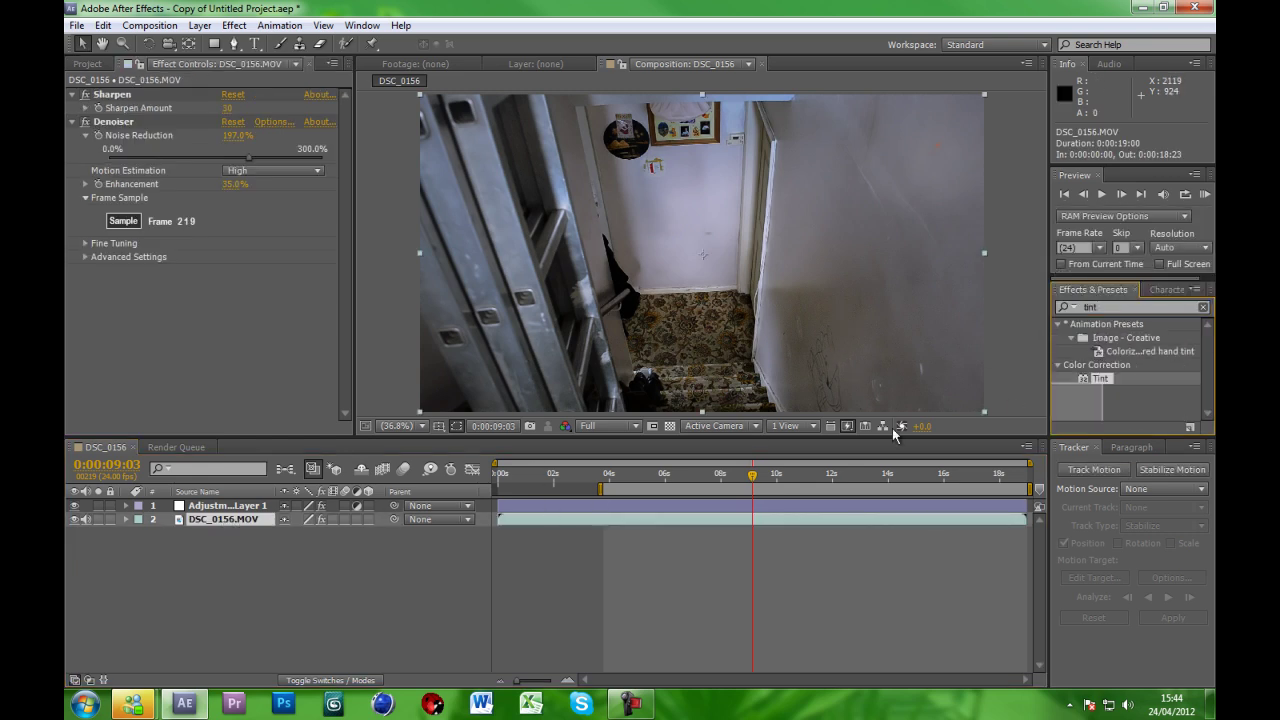
drag(1088, 380, 220, 520)
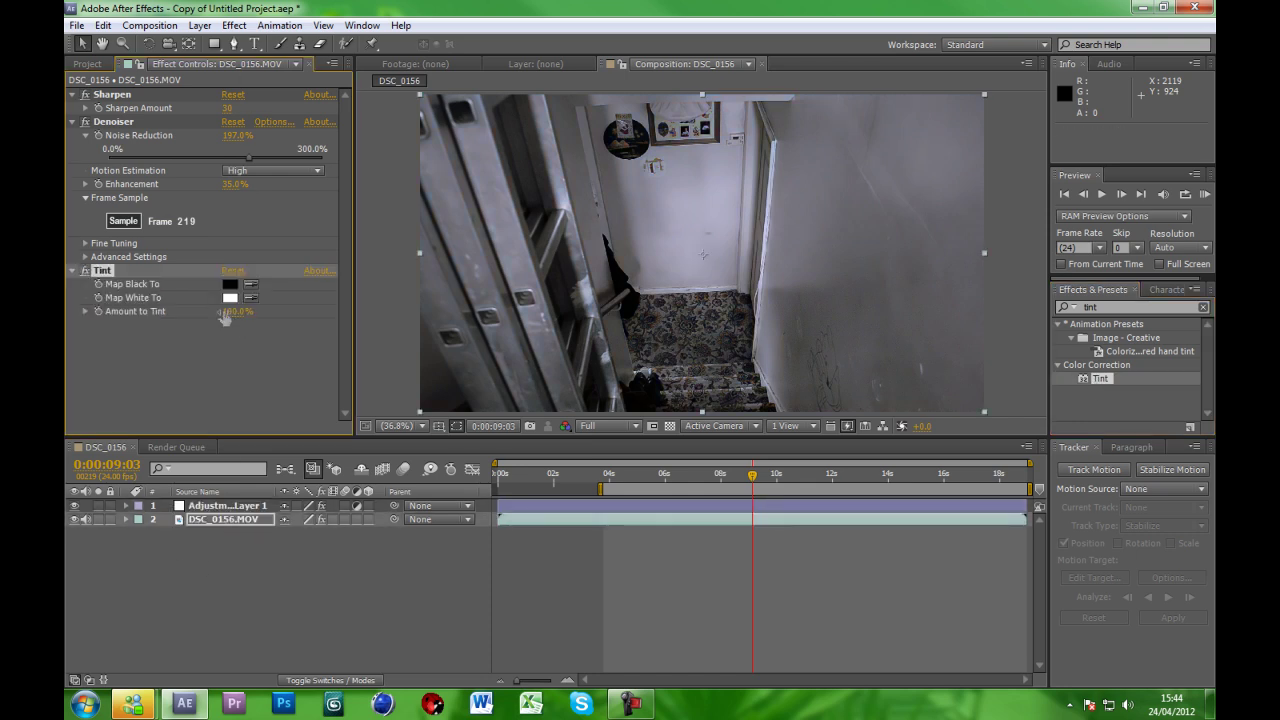
Set Tint's Amount to Tint to 50%, after first trying 30%.
click(253, 312)
text(30)
key(Return)
click(217, 342)
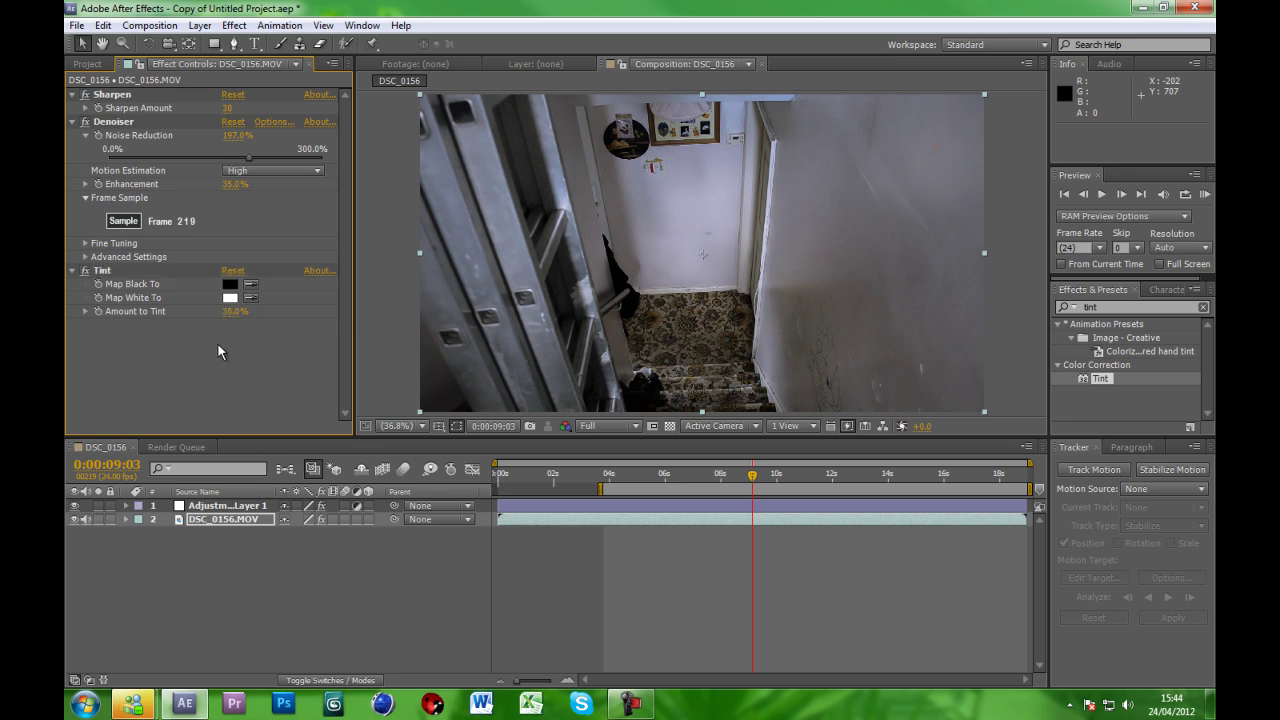
scroll(680, 322, up, 4)
drag(621, 355, 640, 215)
click(230, 312)
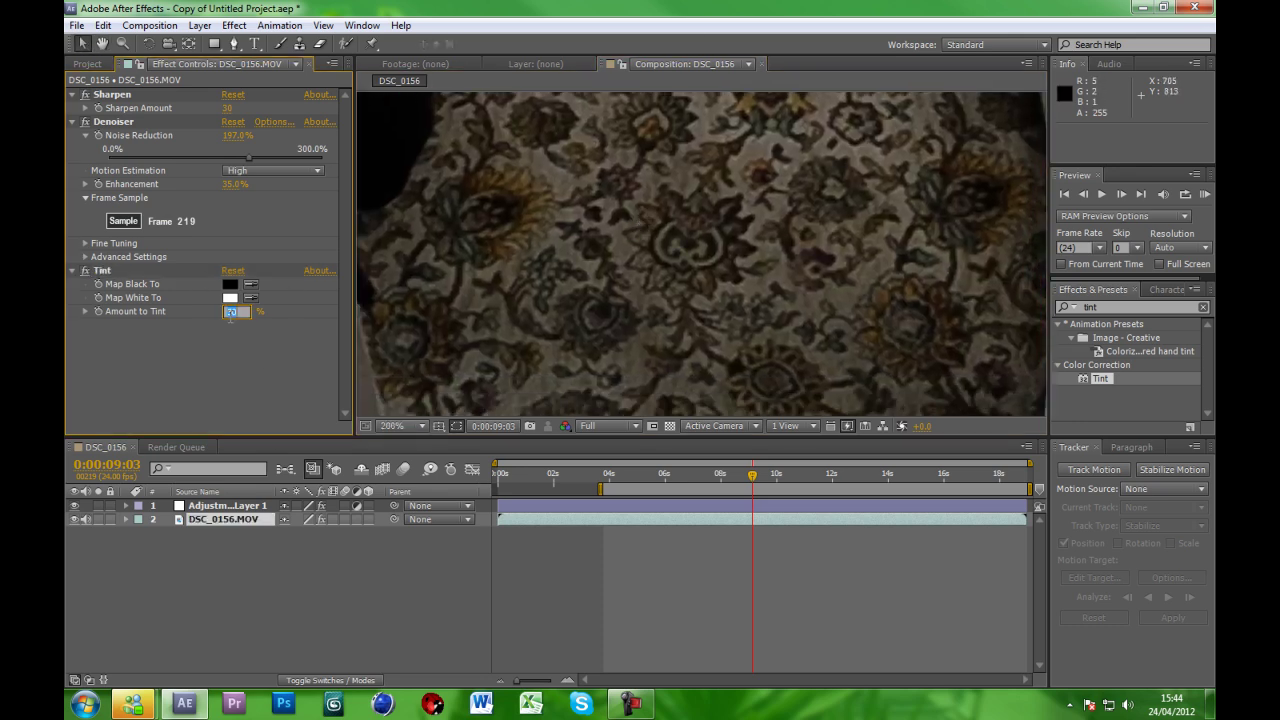
text(50)
key(Return)
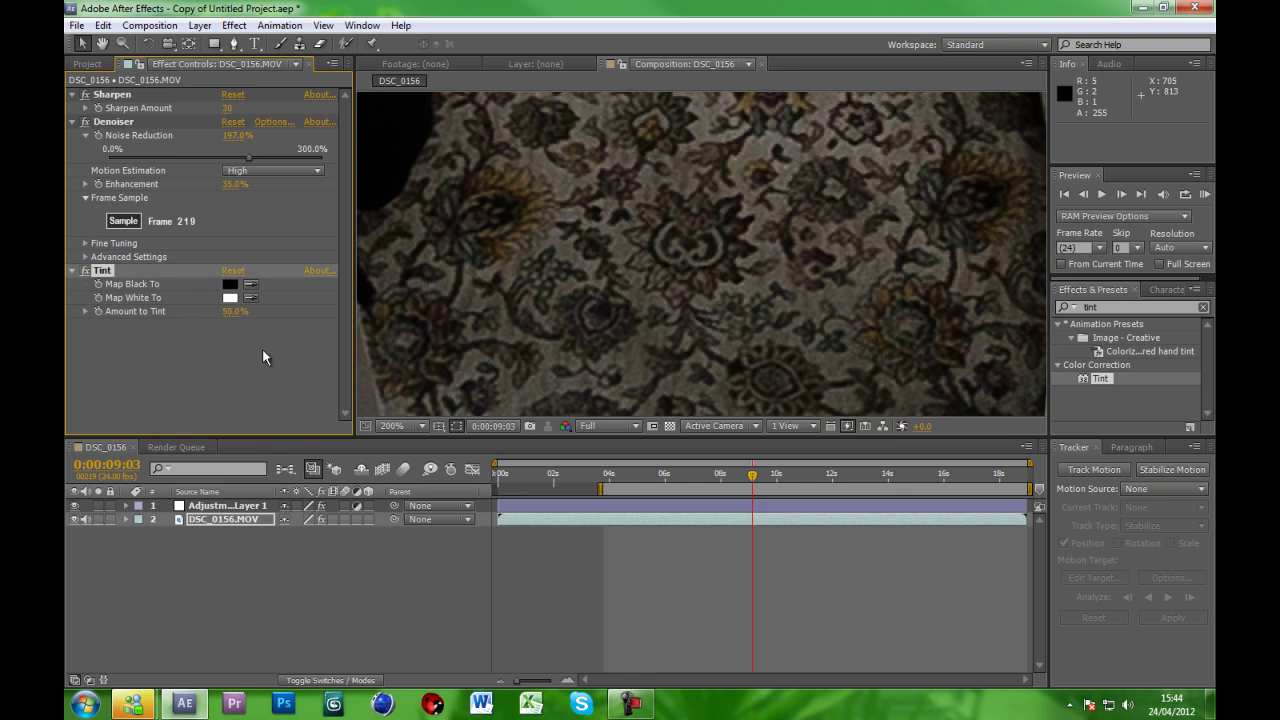
Fit the whole frame in the viewer and toggle the adjustment layer's effects to compare.
click(419, 425)
click(414, 132)
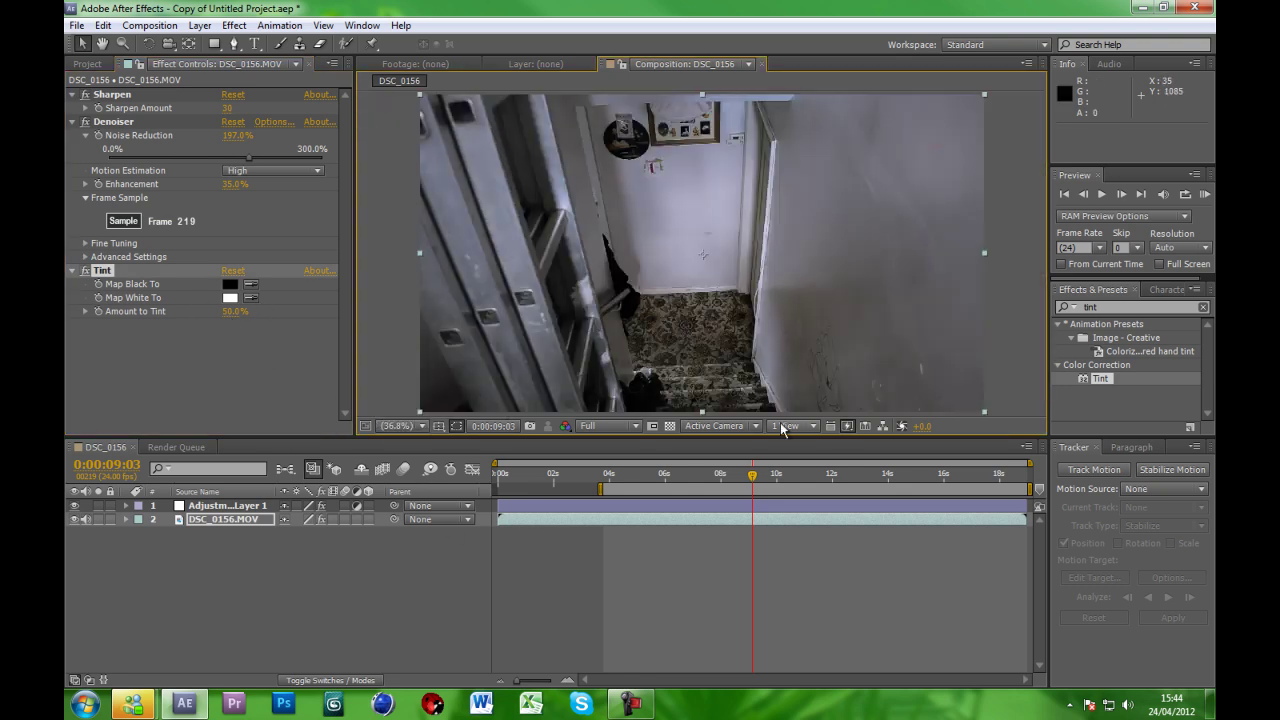
click(280, 592)
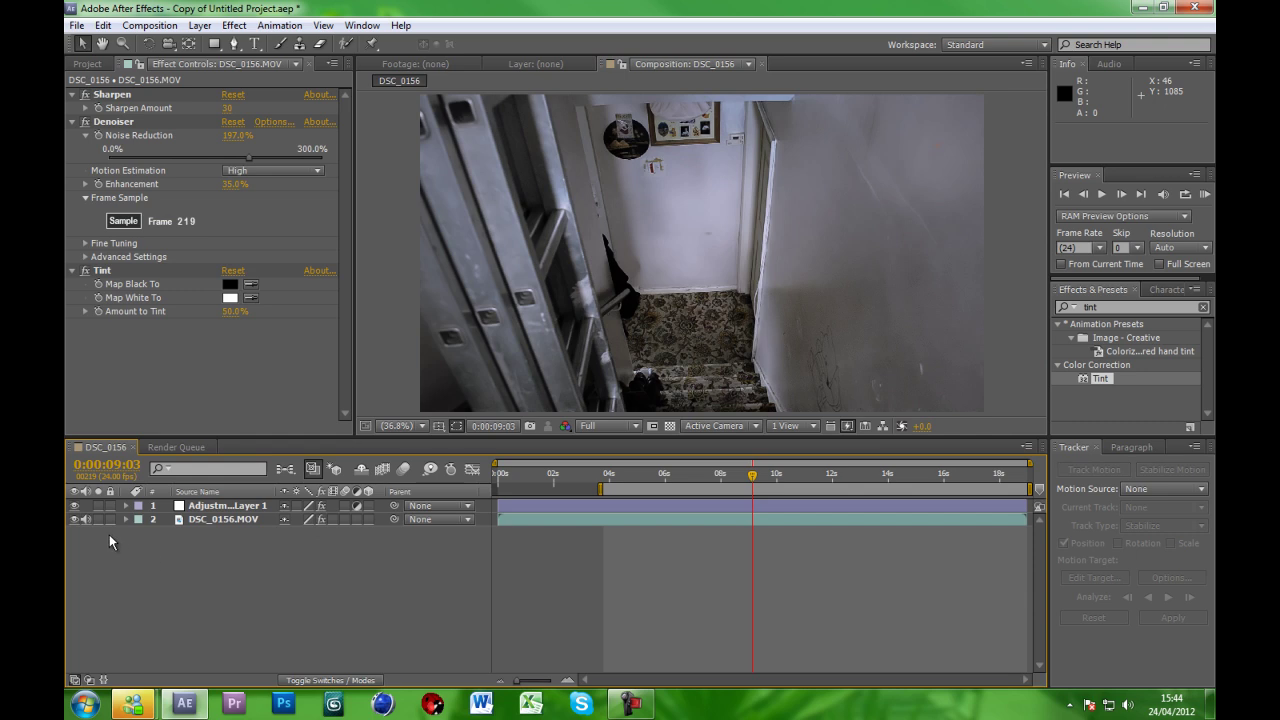
click(321, 506)
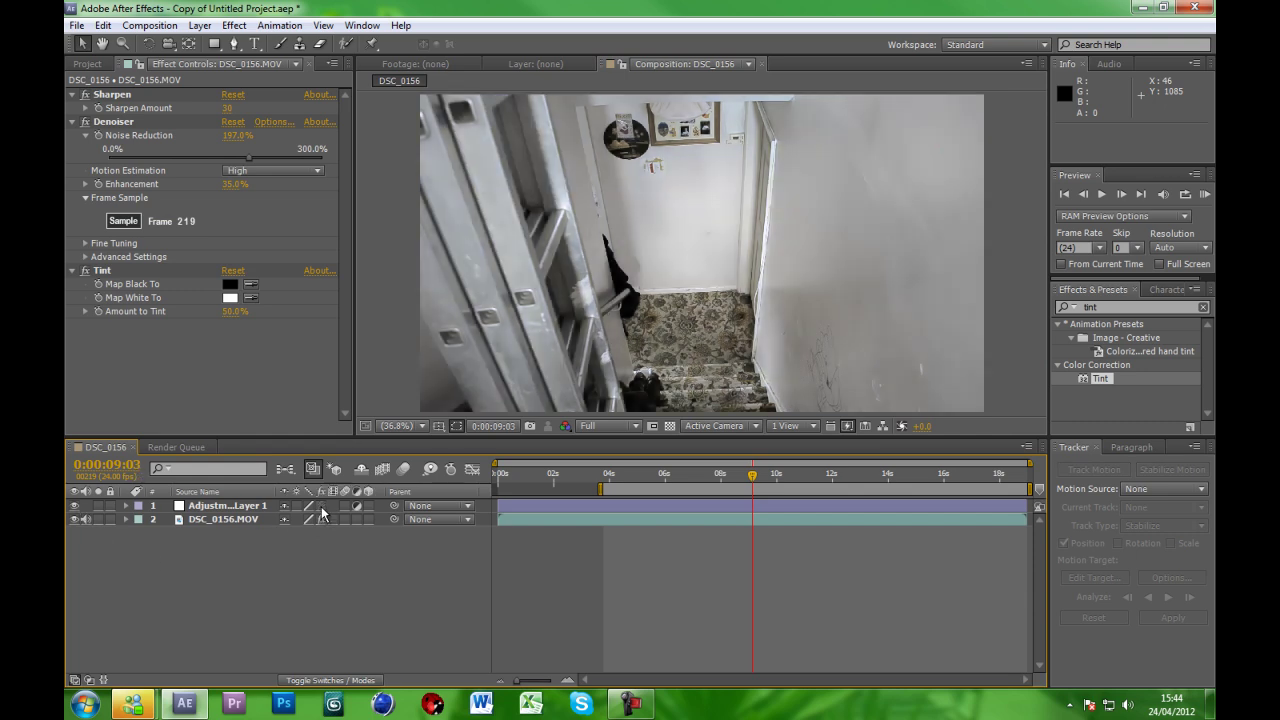
click(321, 507)
click(321, 507)
click(321, 509)
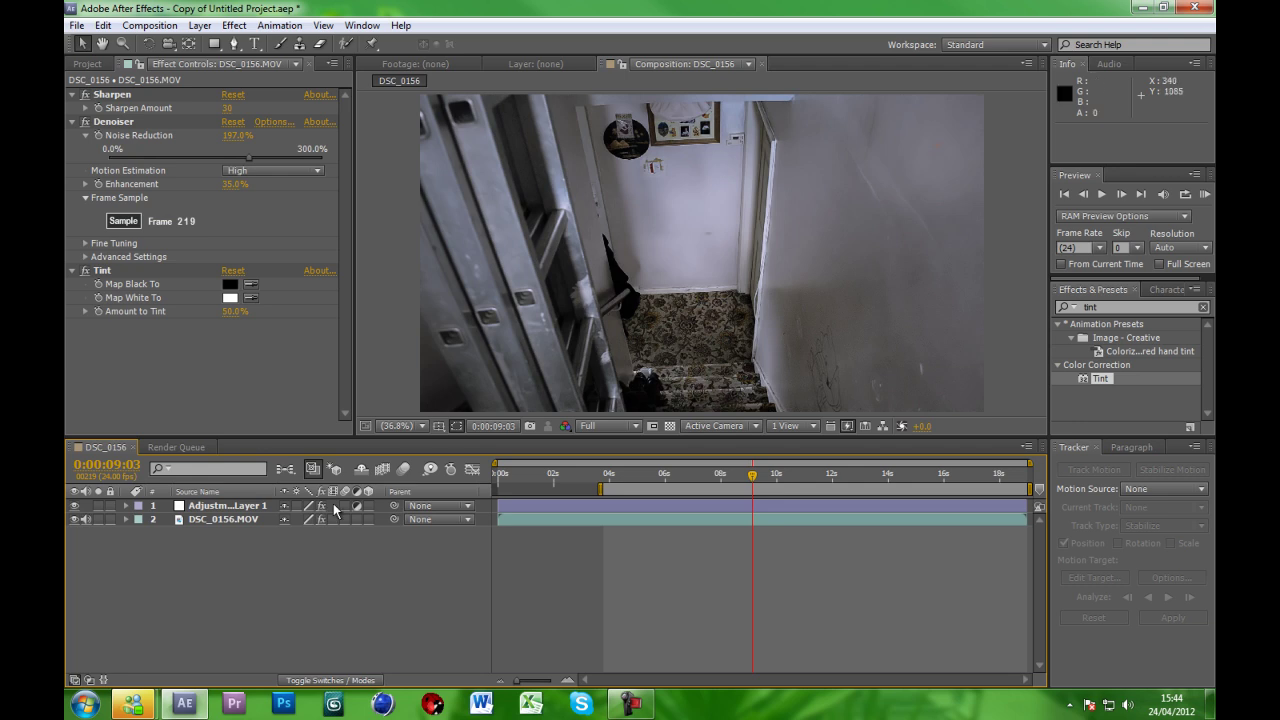
click(86, 64)
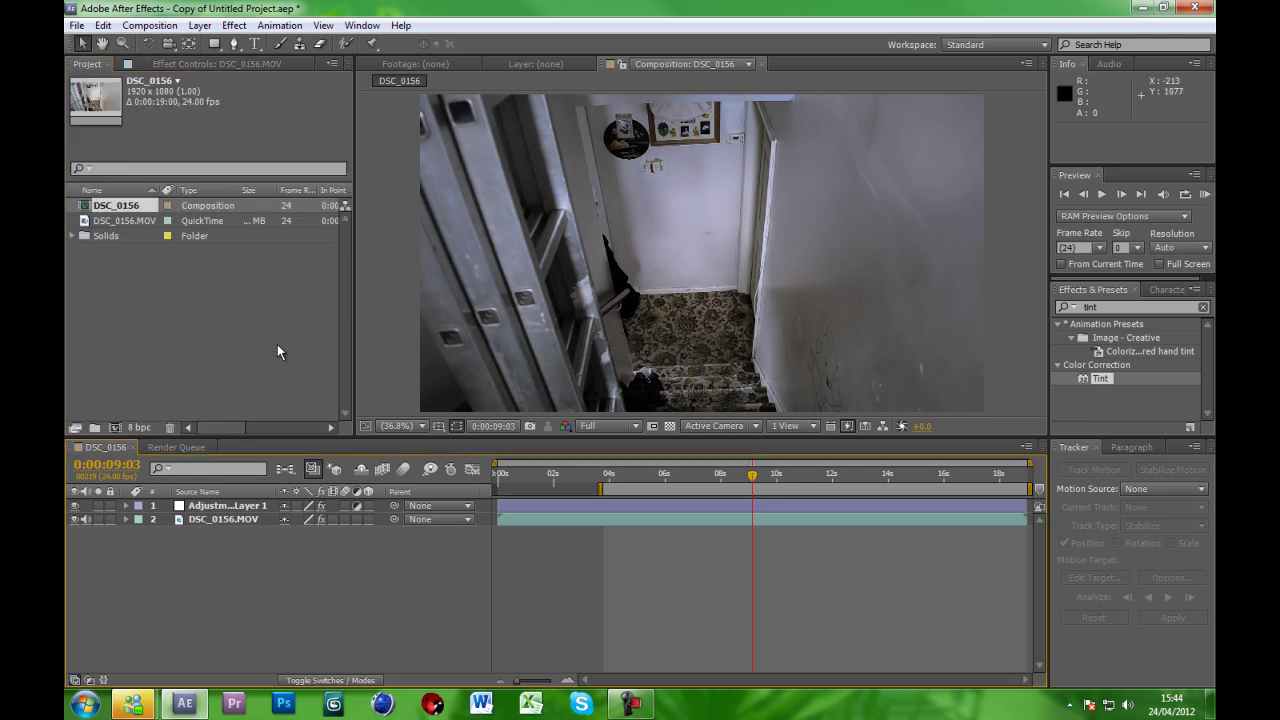
Start a file import and browse to Documents > Film > Software > After Effects.
double_click(217, 314)
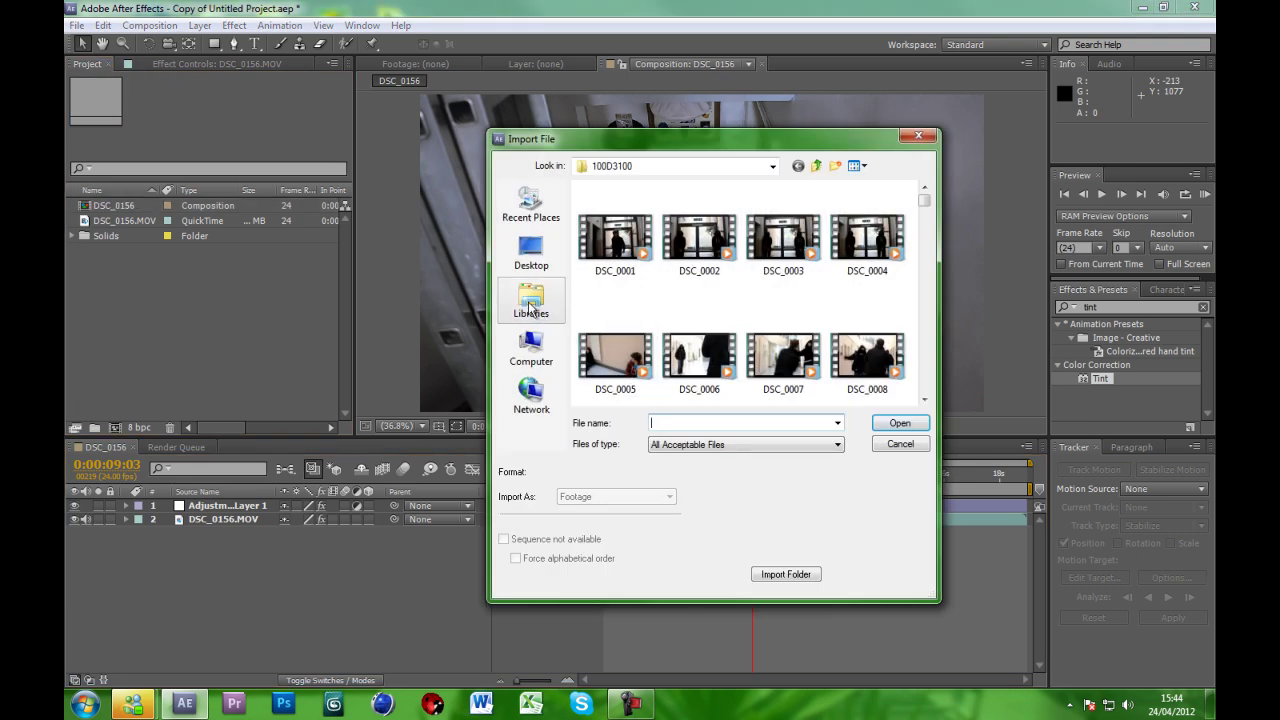
click(531, 300)
double_click(640, 180)
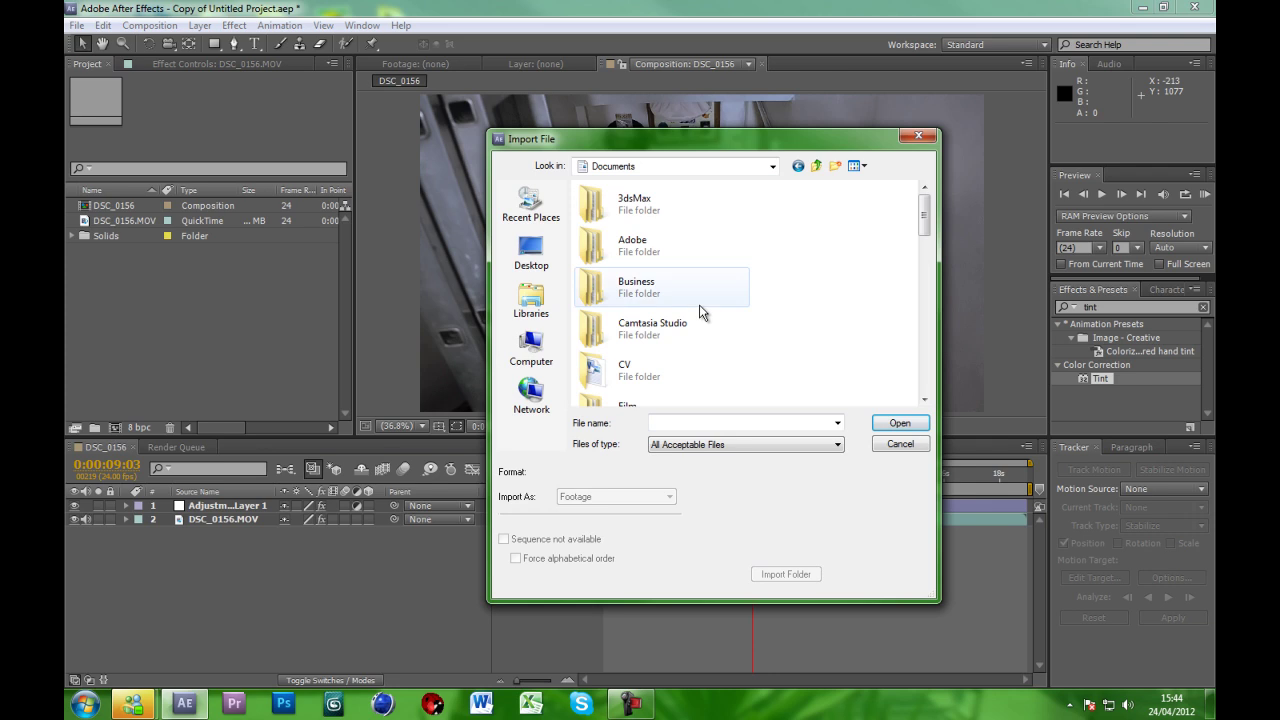
scroll(704, 320, down, 2)
double_click(671, 335)
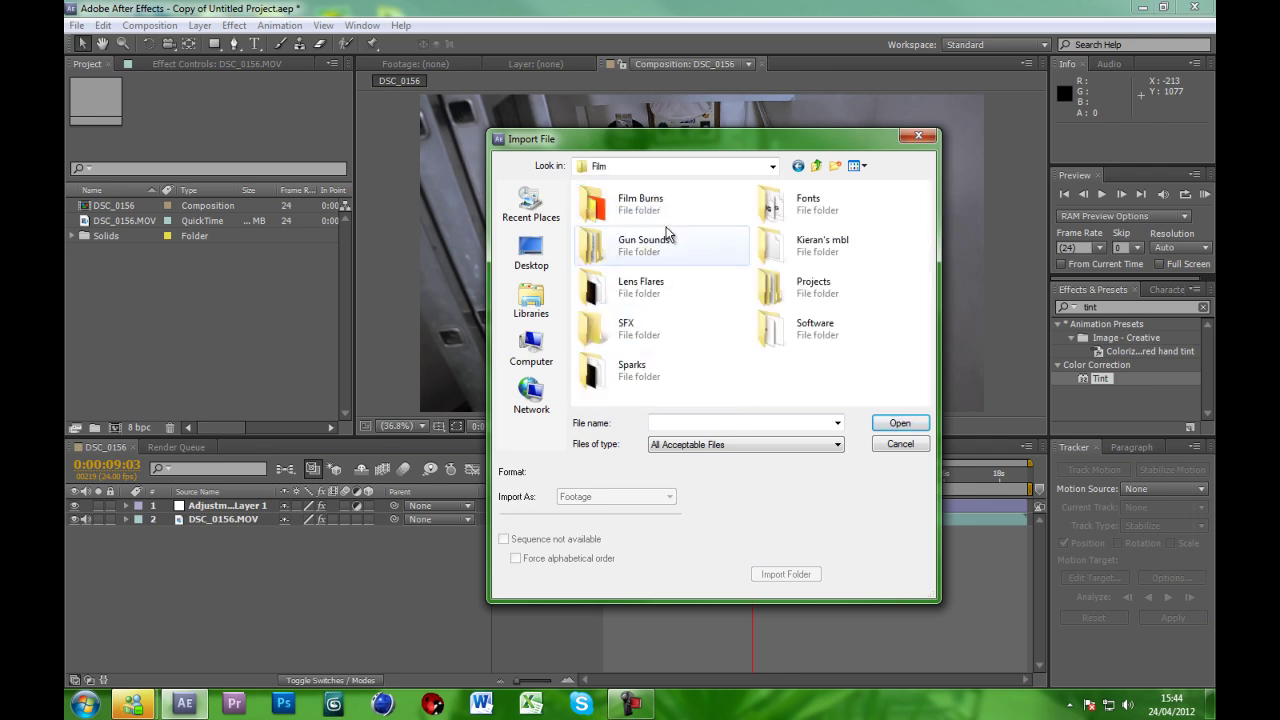
click(820, 336)
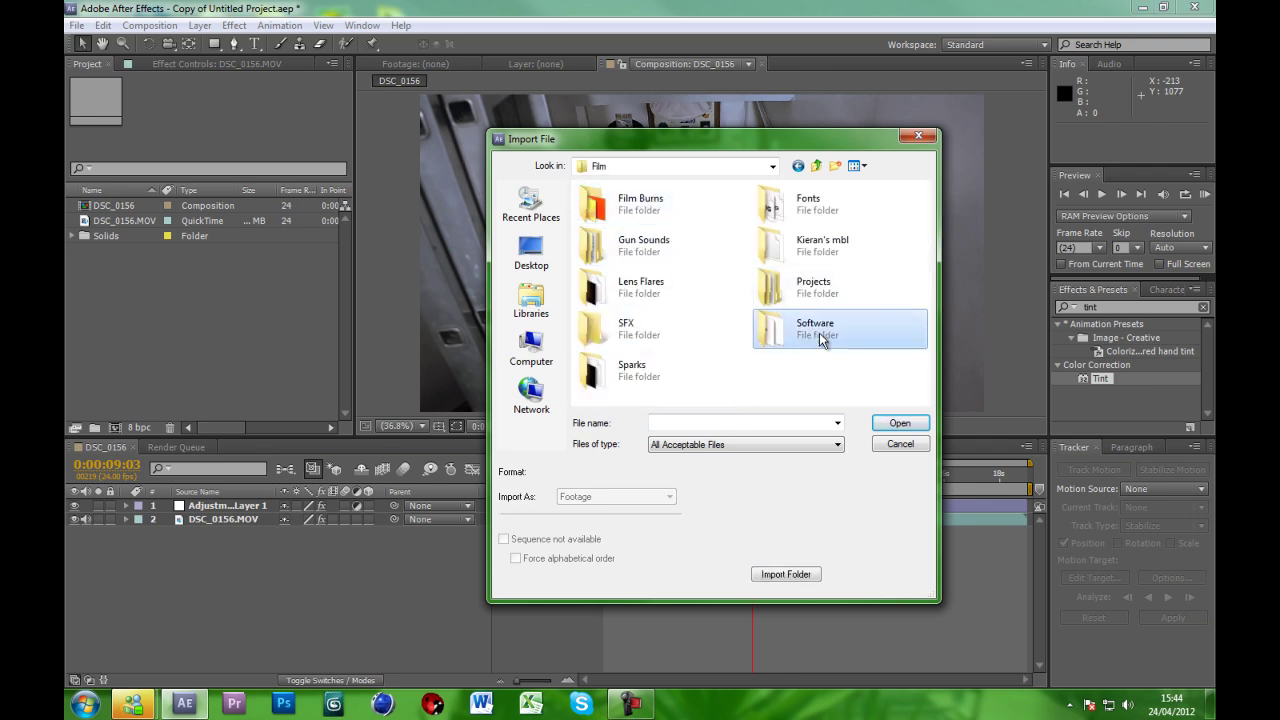
double_click(820, 336)
double_click(650, 245)
Import 1080p_2.35-1_Letterbox_Template.png from the letterbox pack's 1080p folder.
scroll(668, 278, down, 1)
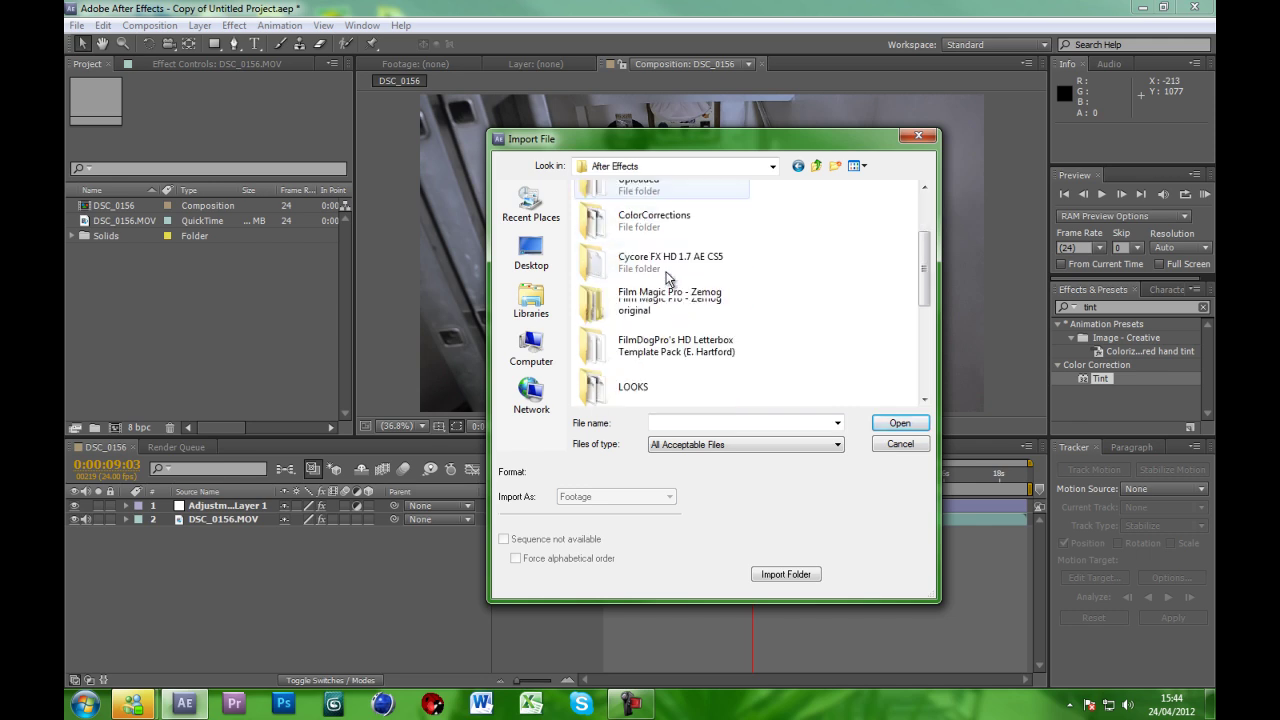
double_click(681, 350)
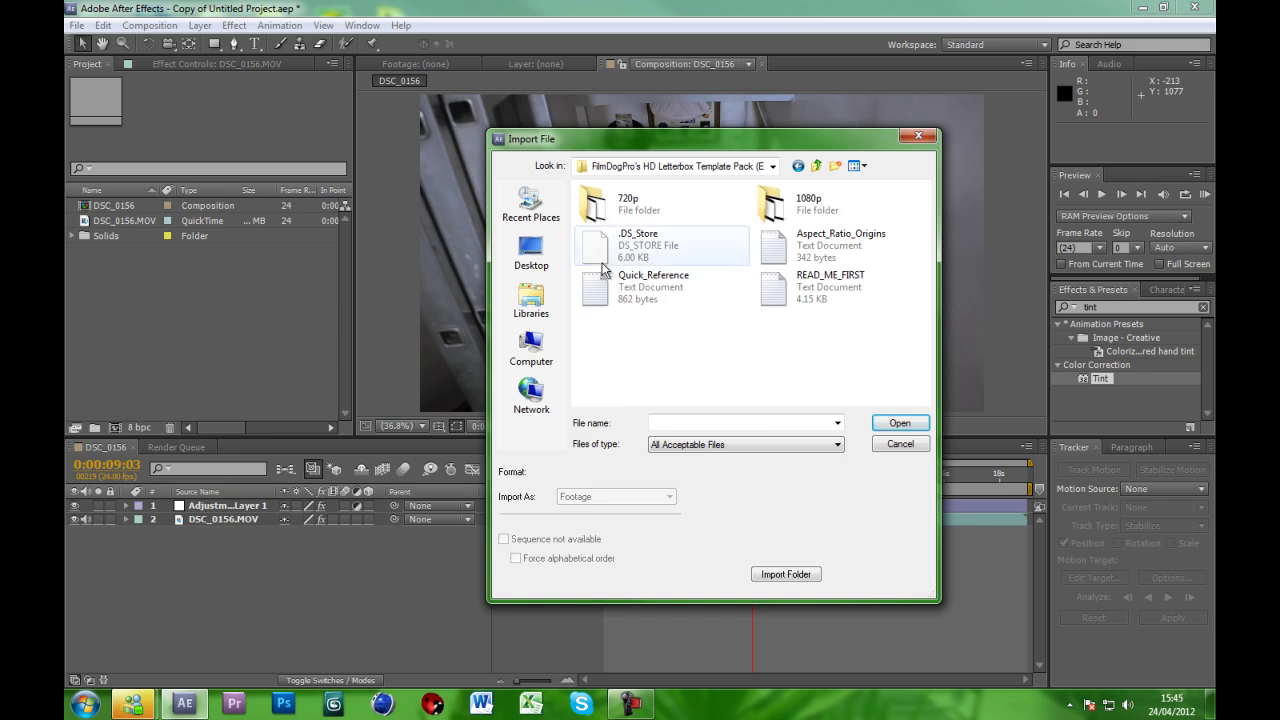
double_click(832, 208)
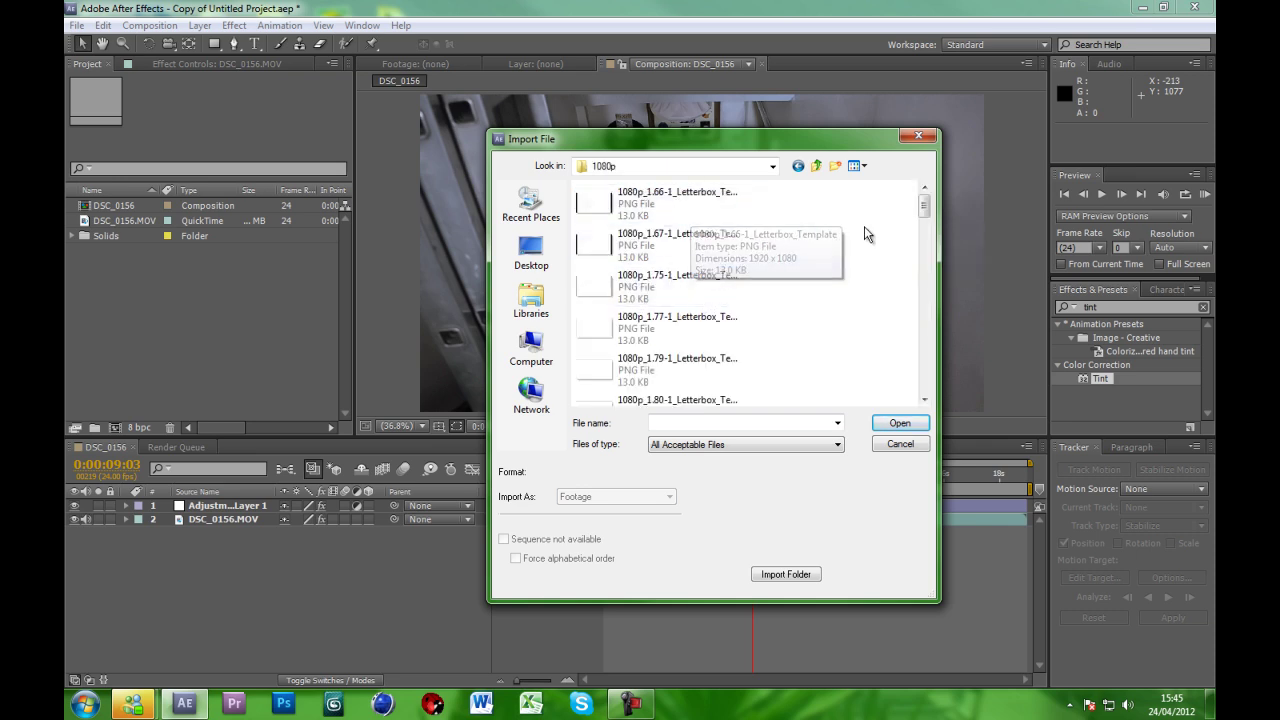
scroll(680, 238, down, 2)
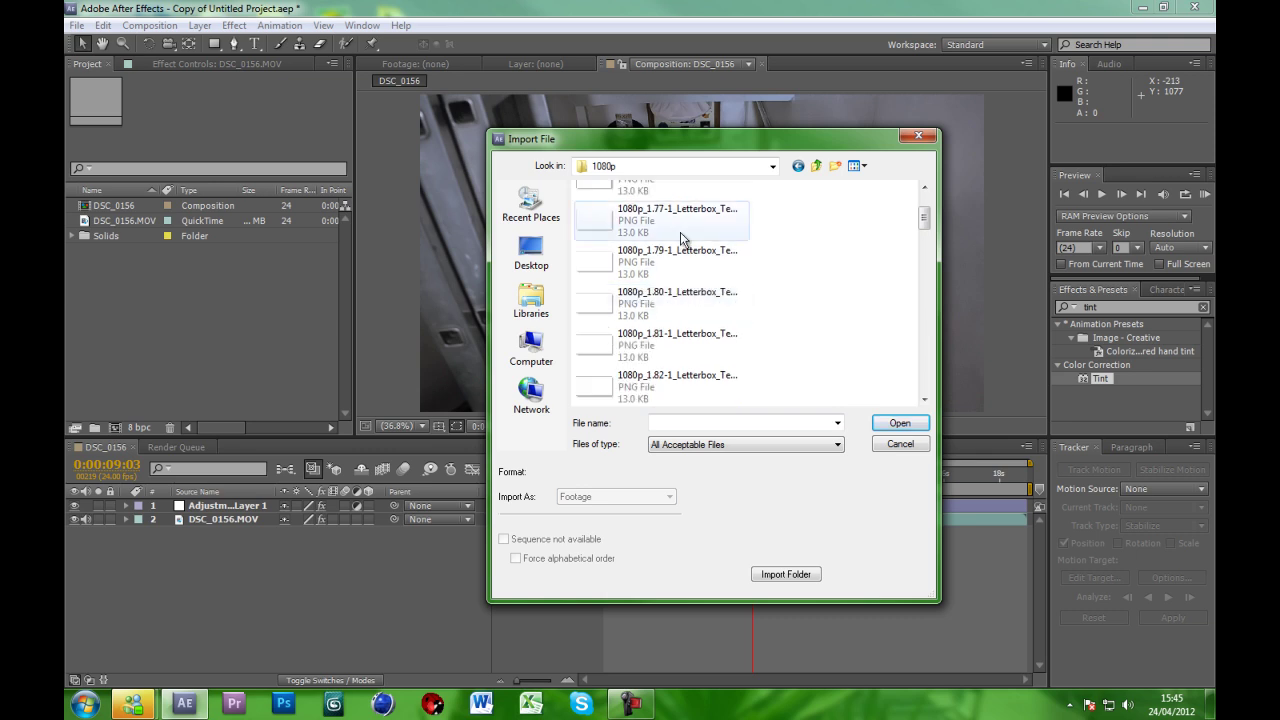
scroll(680, 238, down, 5)
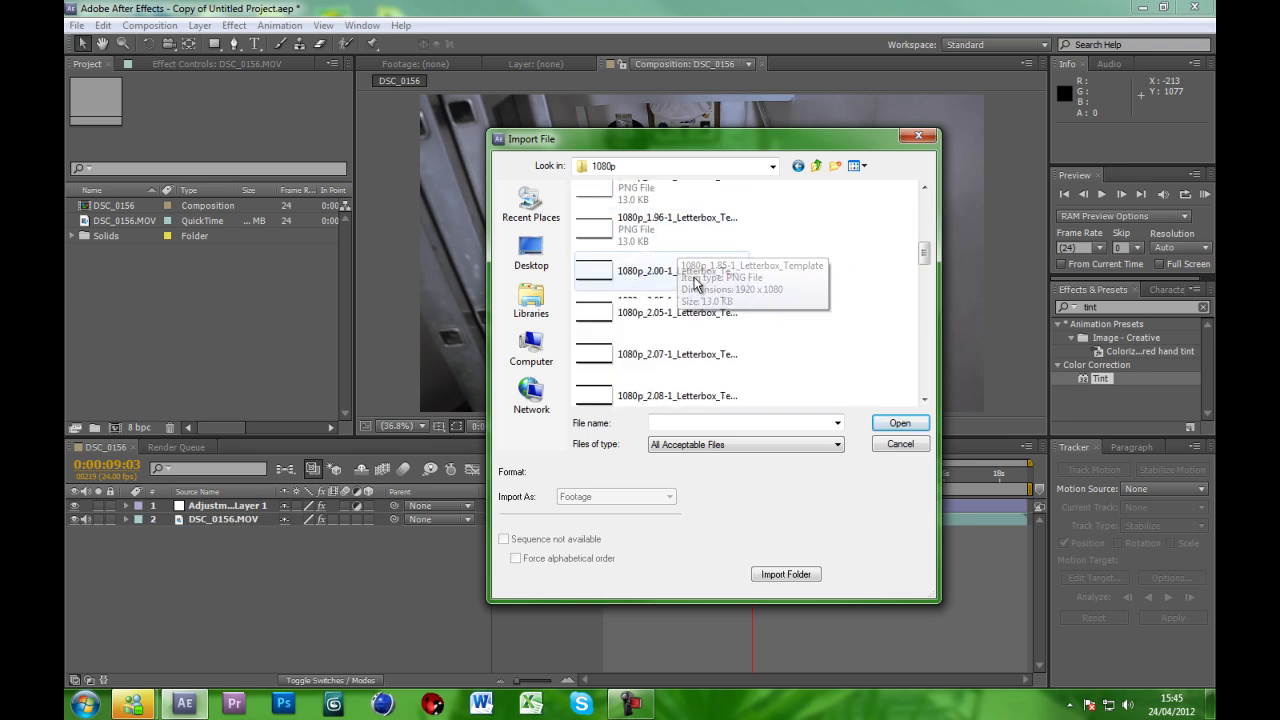
scroll(692, 300, down, 8)
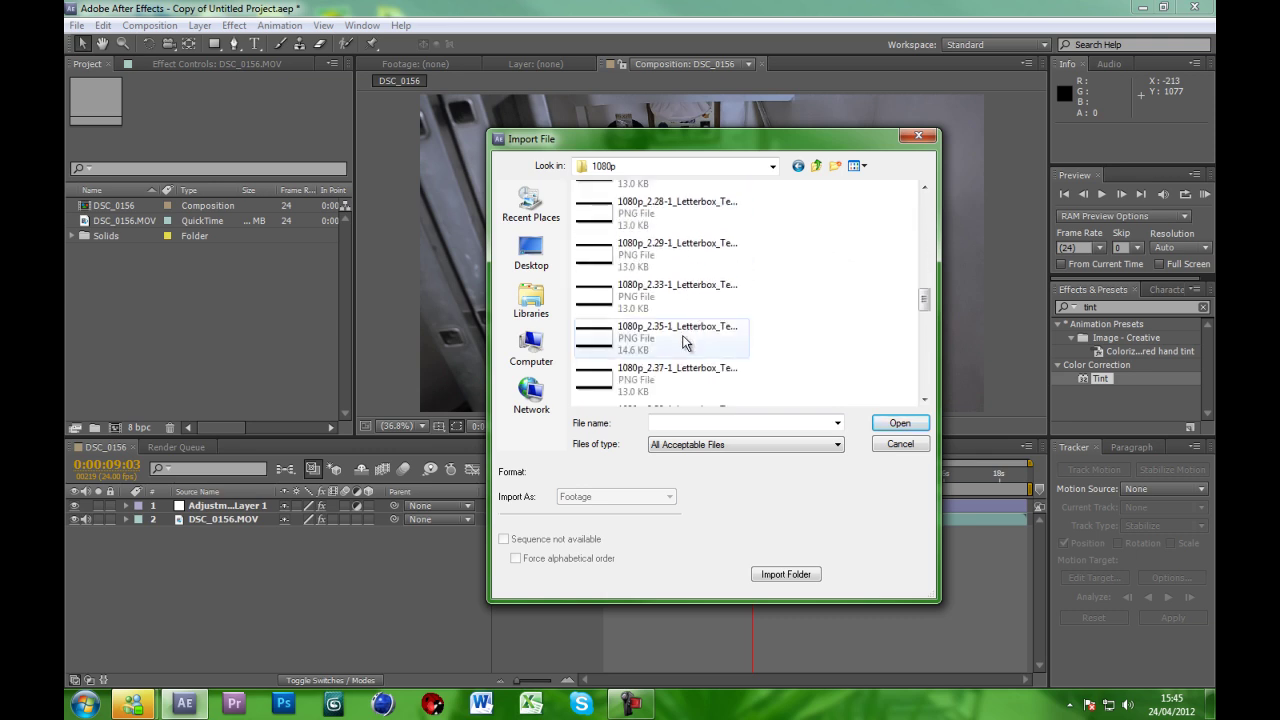
click(683, 342)
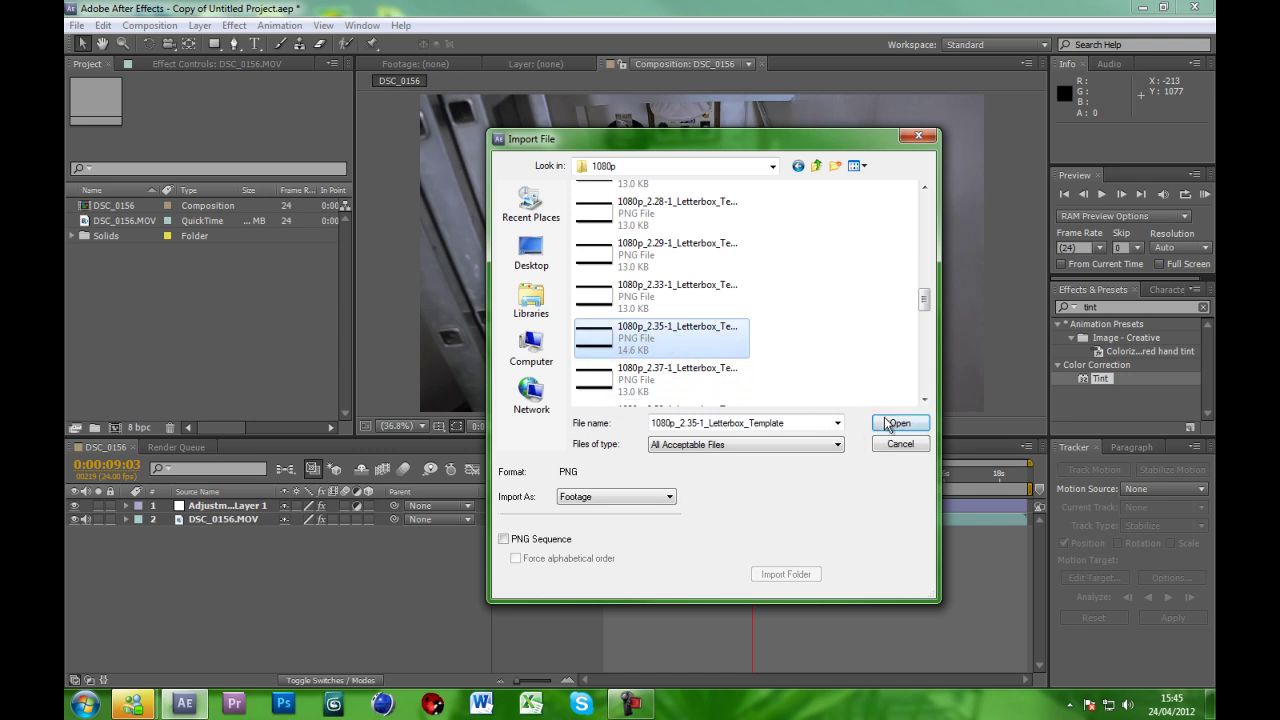
click(895, 423)
Place the letterbox PNG atop the layers and check frames 0:00:06:14, 0:00:08:04 and 0:00:10:01.
drag(137, 208, 230, 503)
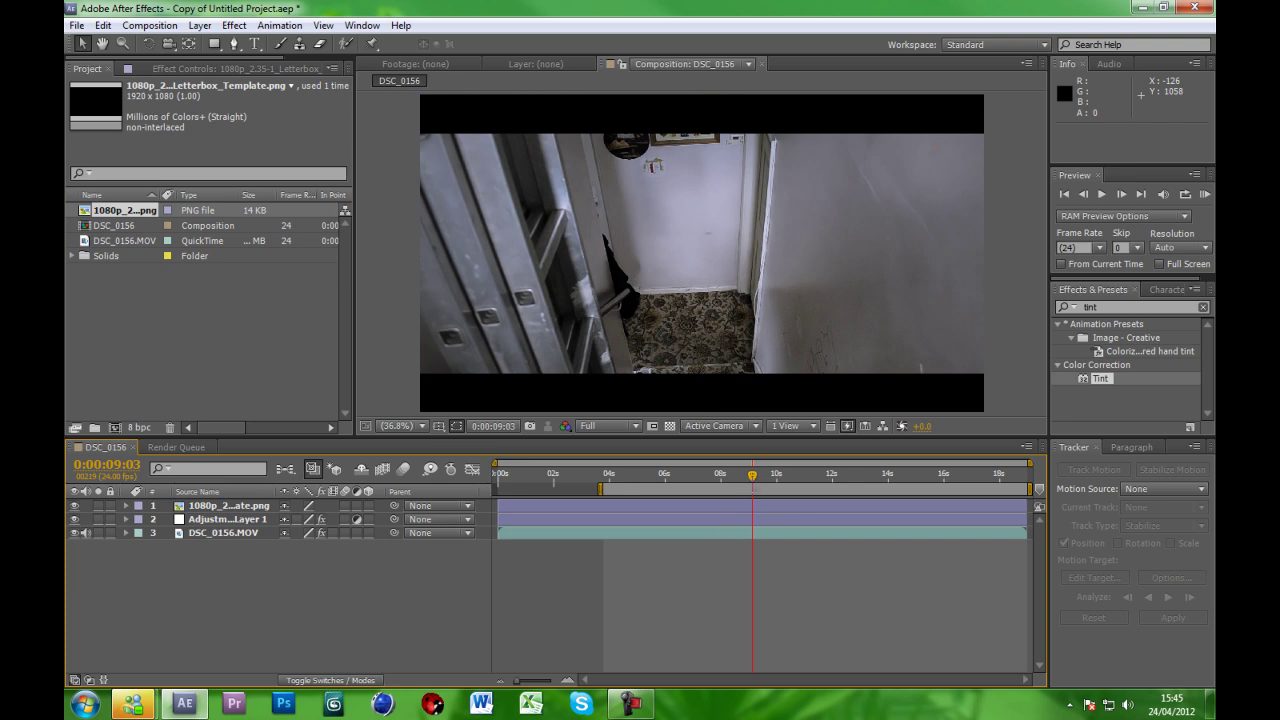
drag(754, 474, 749, 474)
drag(665, 490, 681, 476)
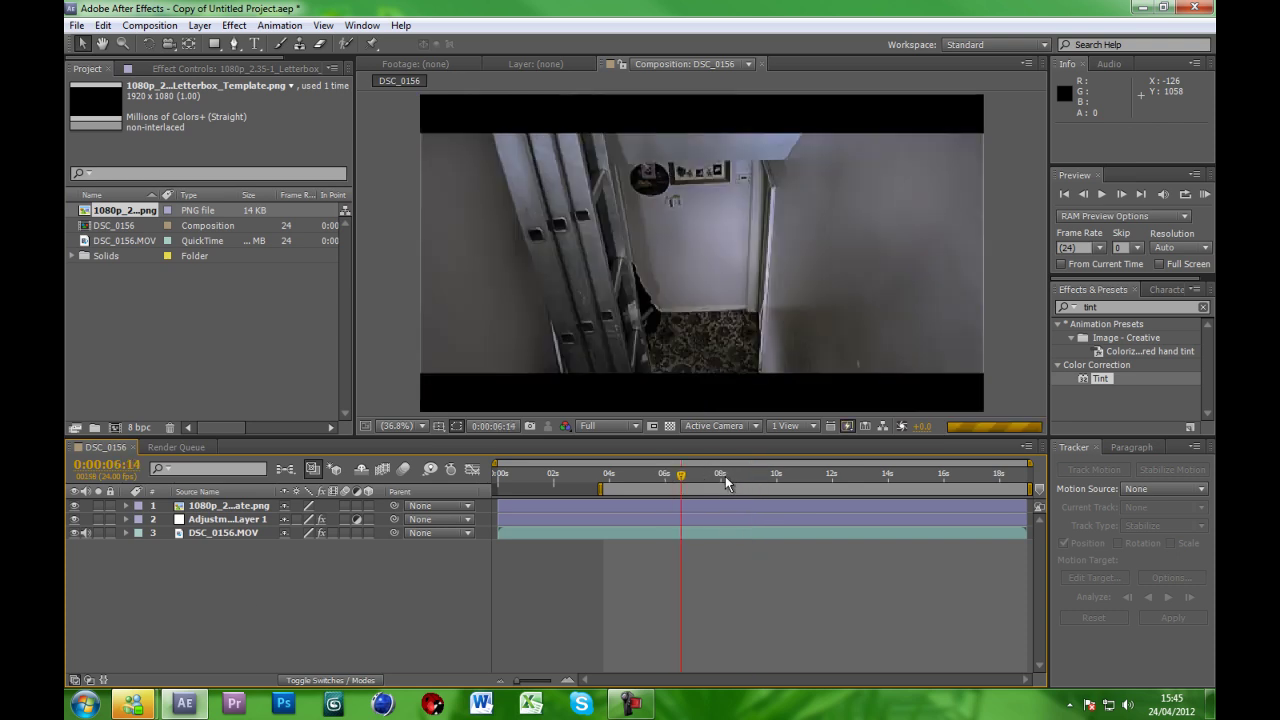
click(726, 477)
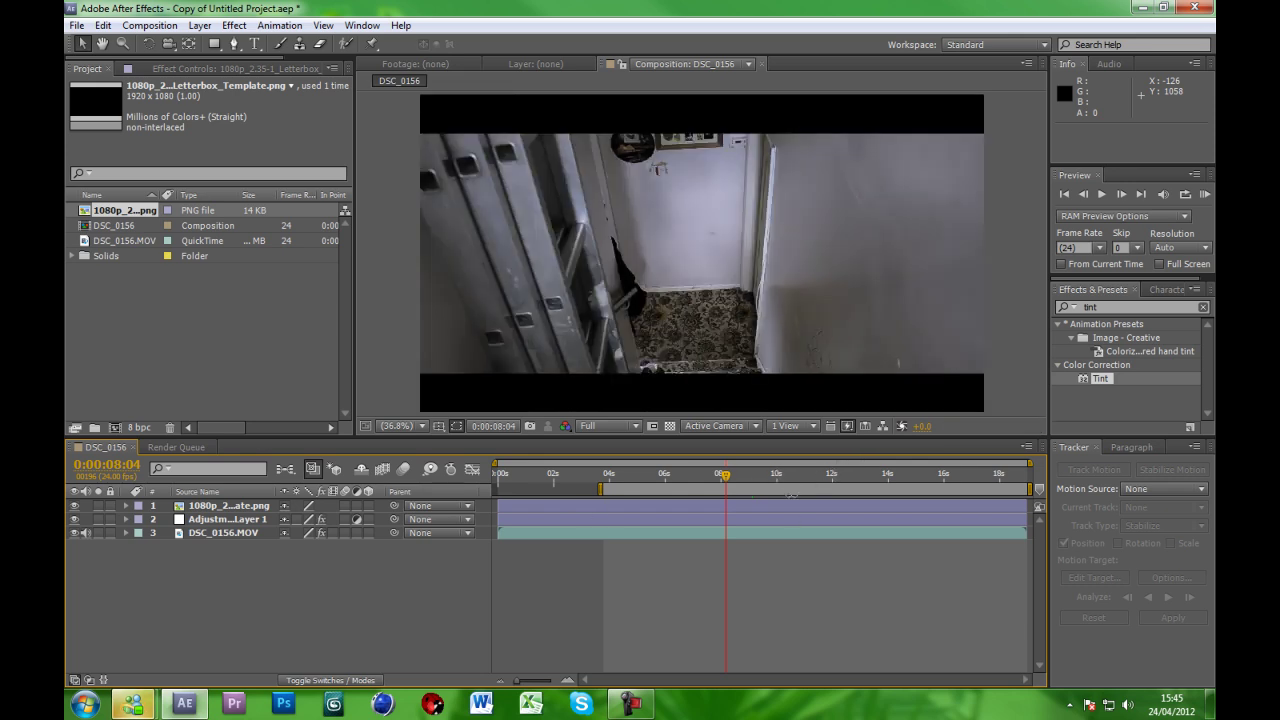
click(777, 475)
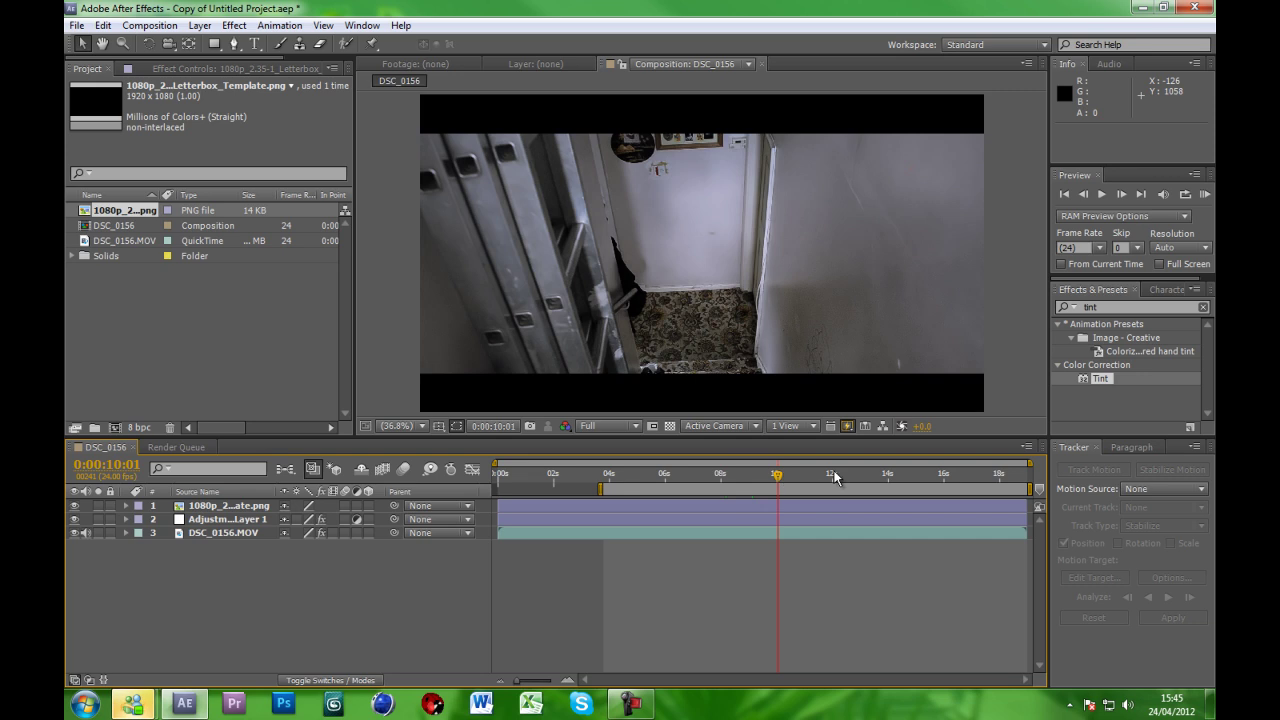
Check the frame at 0:00:11:09, then switch off a layer's grading effects to compare.
click(814, 475)
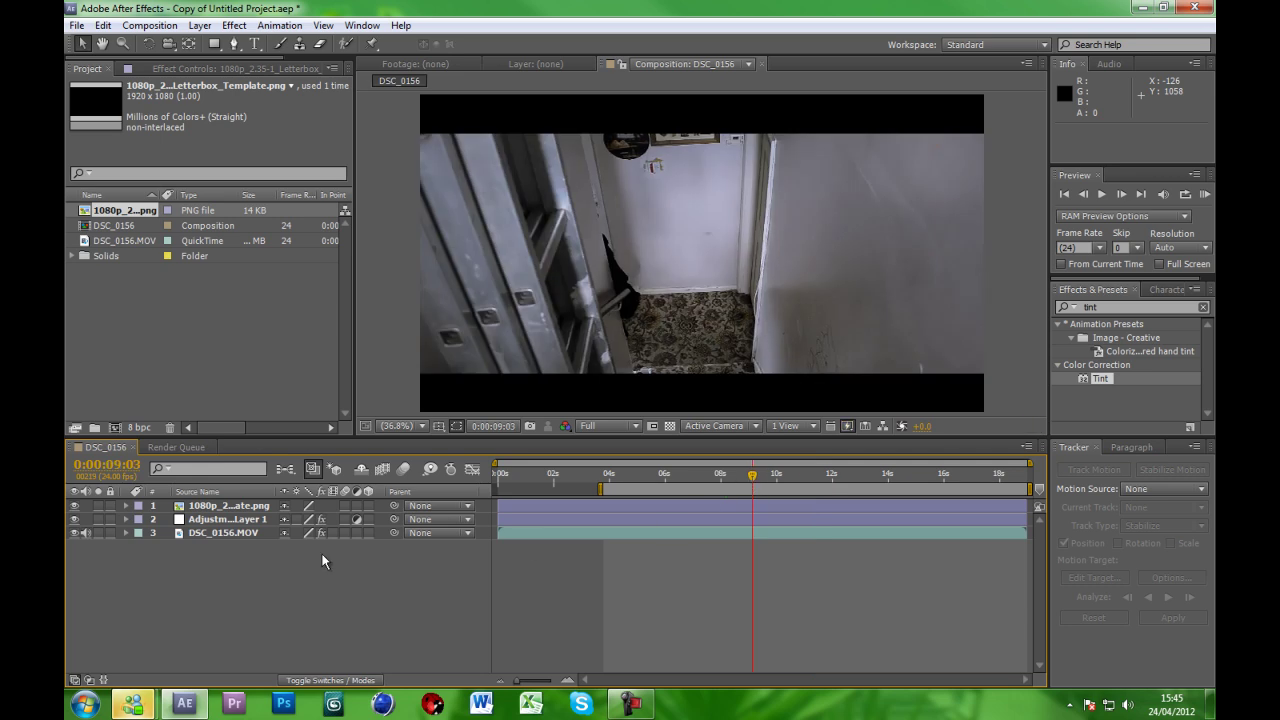
click(322, 520)
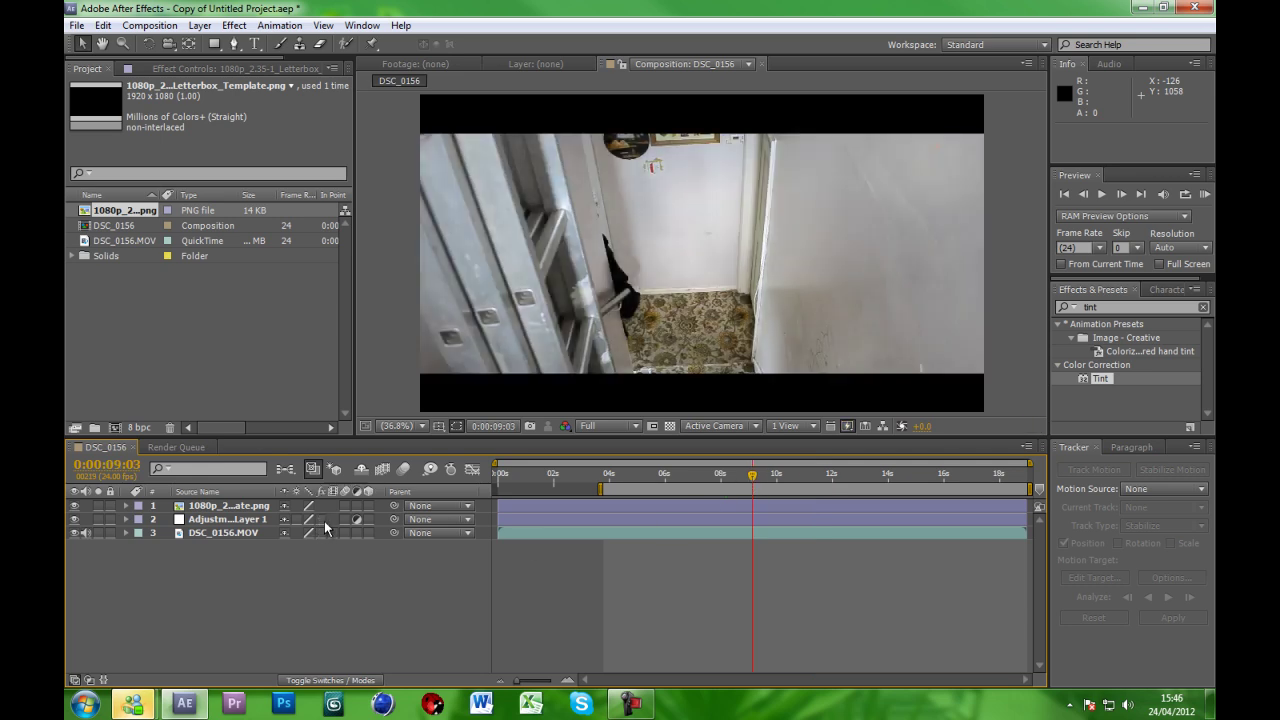